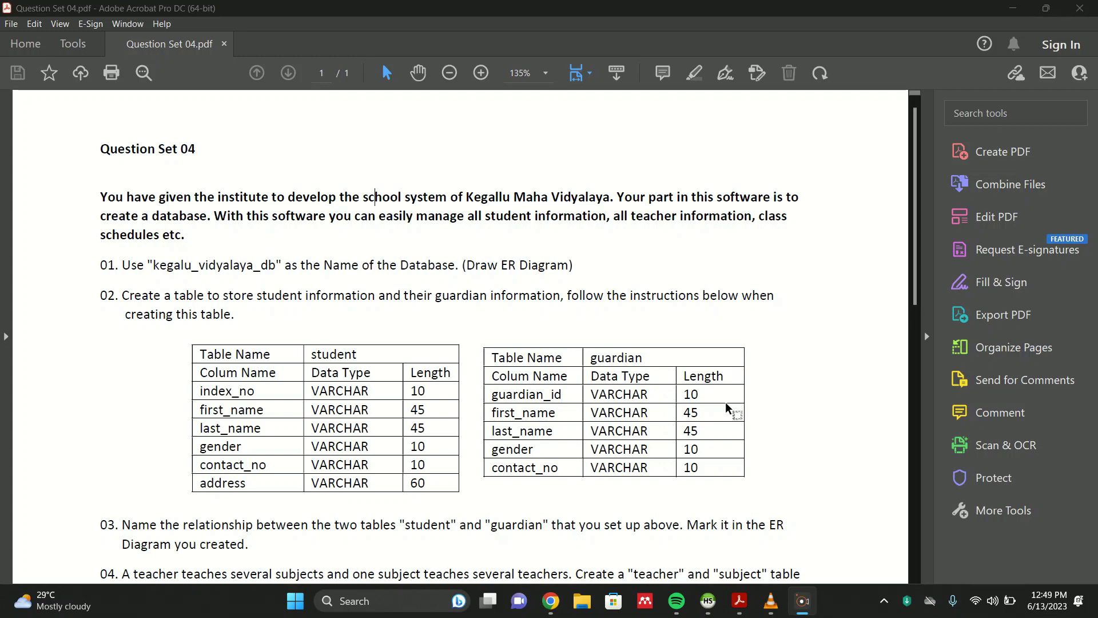
# - Open MySQL Workbench from the Start menu after reviewing the question set
pyautogui.scroll(-3, 715, 355)
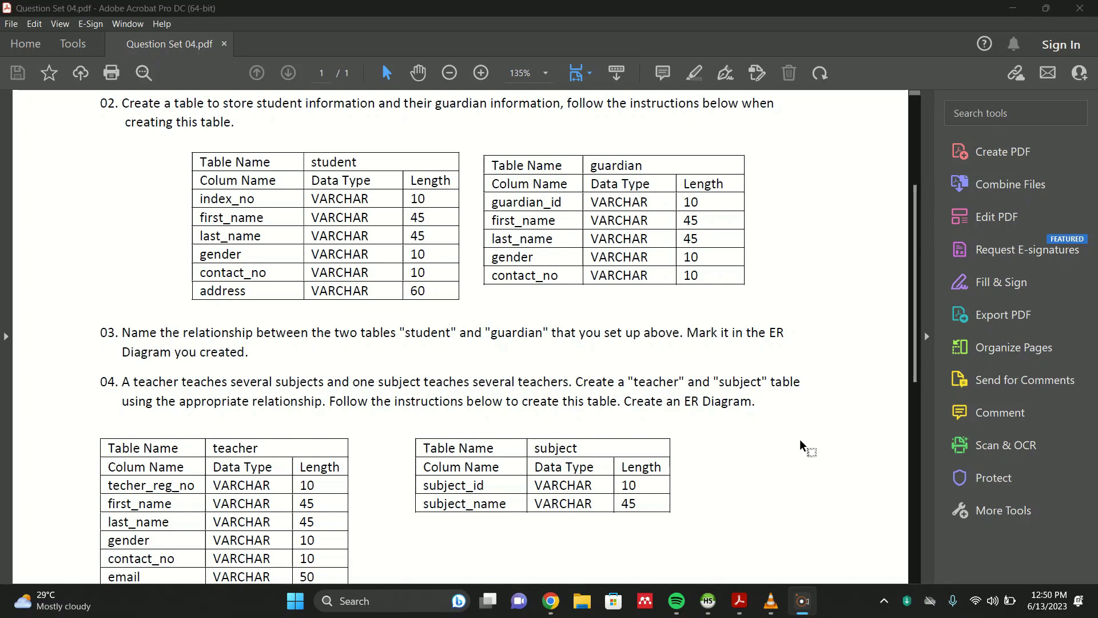
pyautogui.scroll(3, 799, 438)
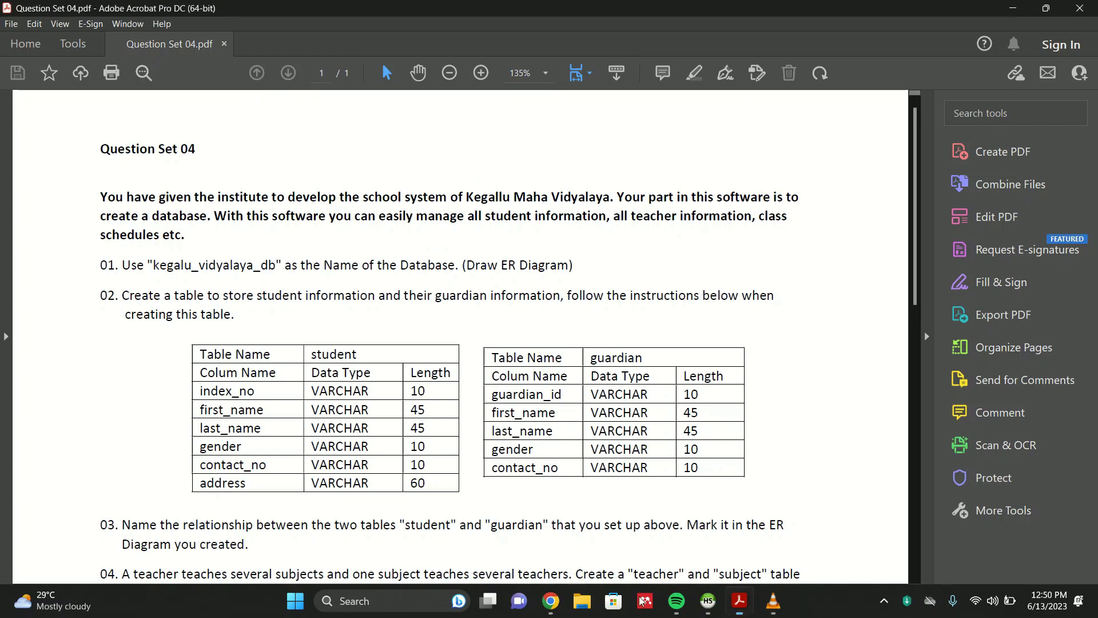
pyautogui.click(302, 599)
pyautogui.scroll(-3, 712, 291)
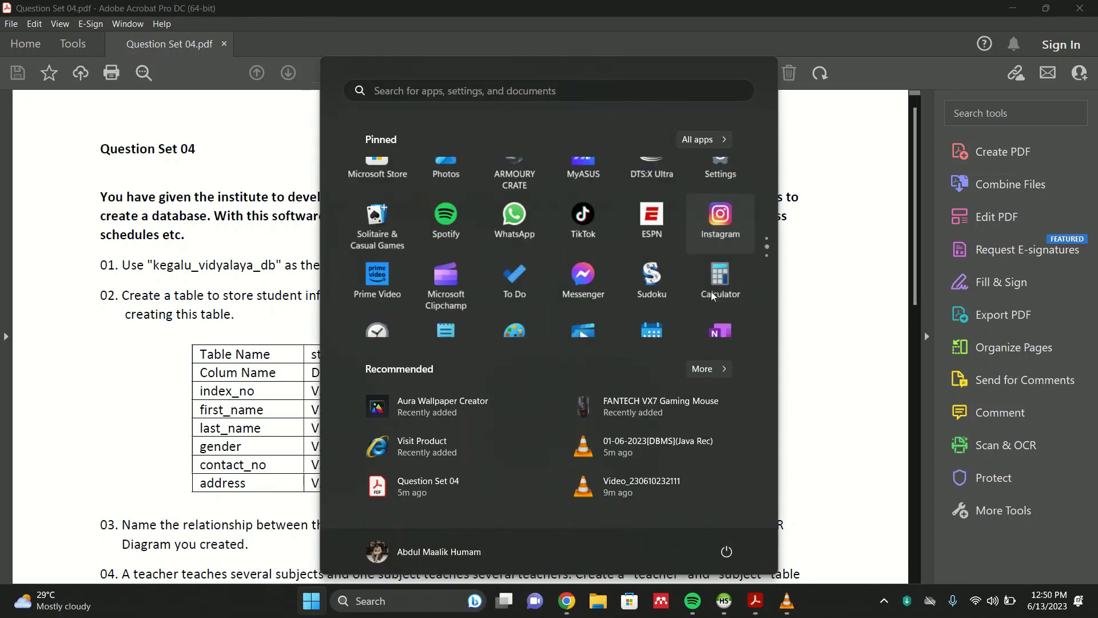
pyautogui.click(719, 298)
pyautogui.click(472, 351)
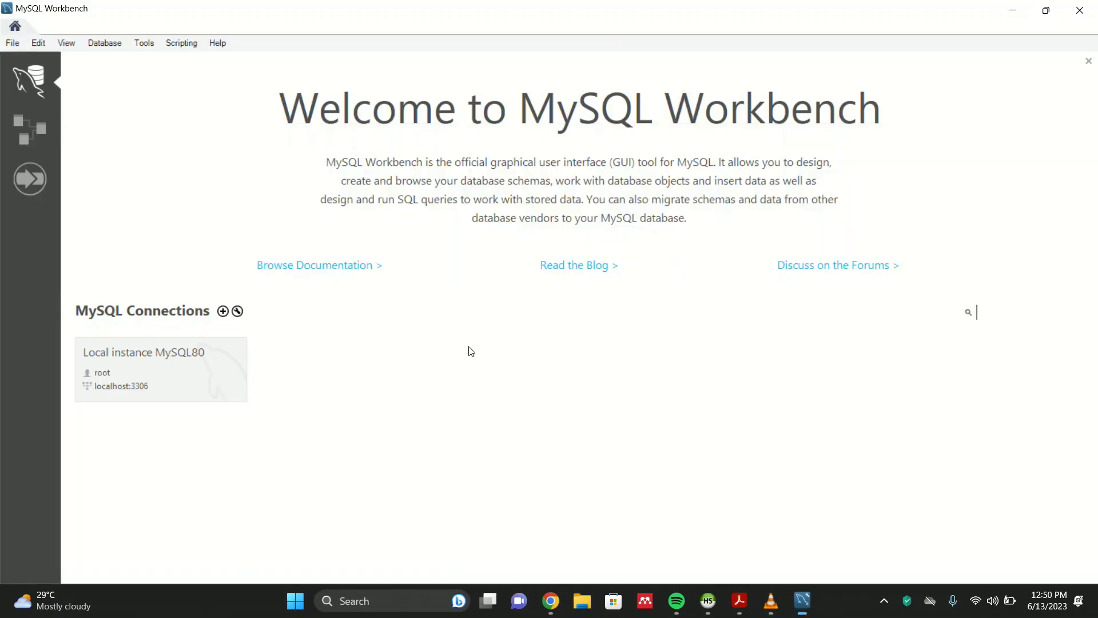
# - Create a new model and add an EER diagram to it
pyautogui.click(23, 141)
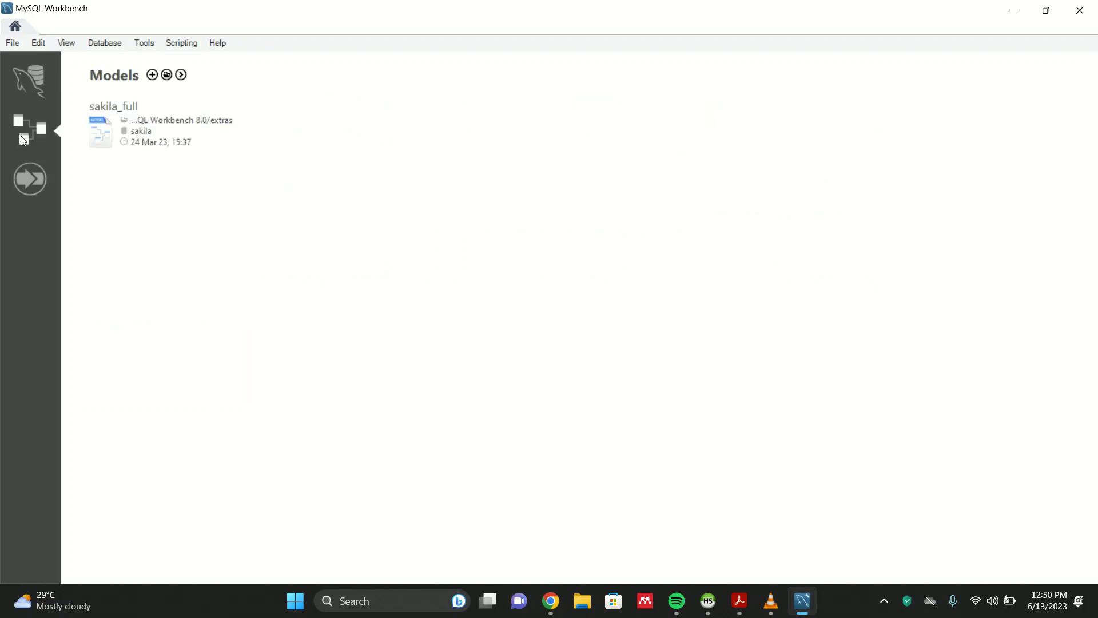
pyautogui.click(152, 75)
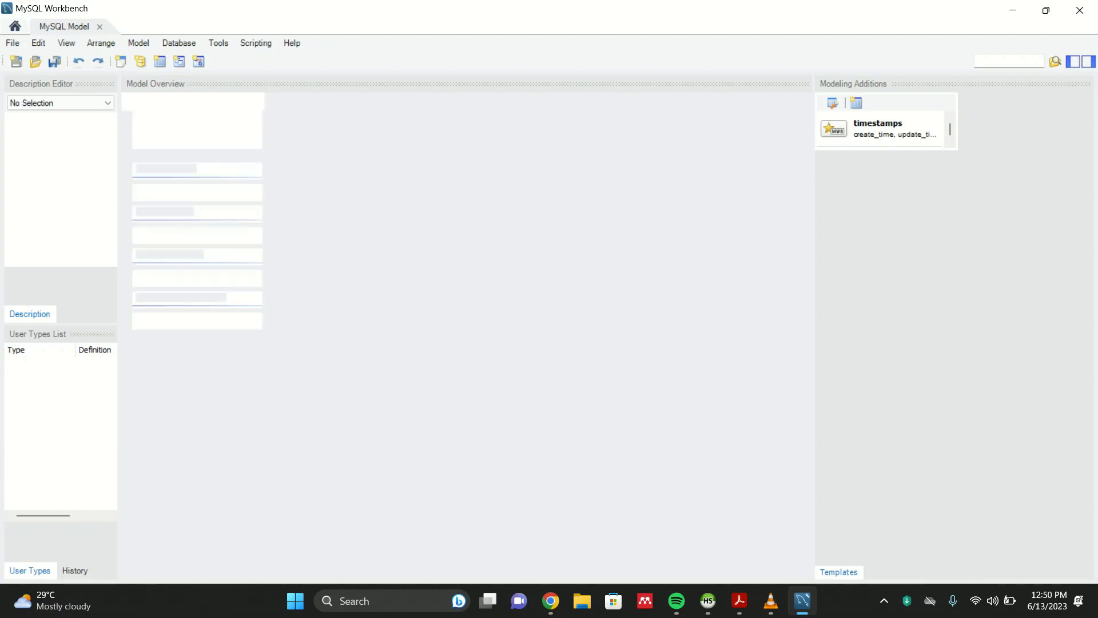
pyautogui.doubleClick(200, 117)
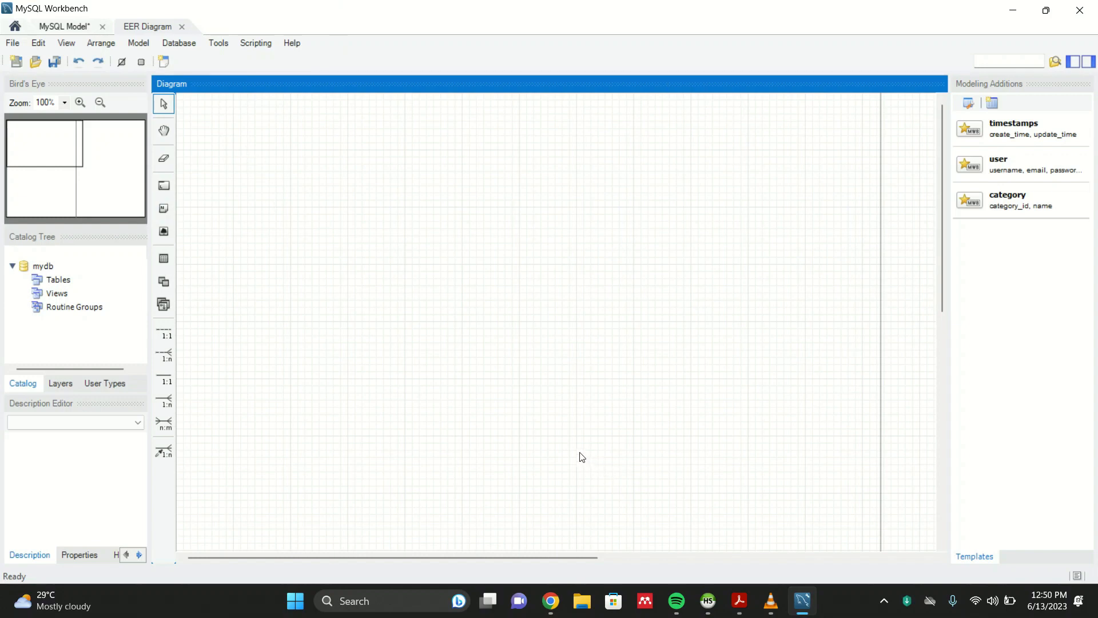
# - Open the mydb schema's editor and clear its name
pyautogui.click(55, 270)
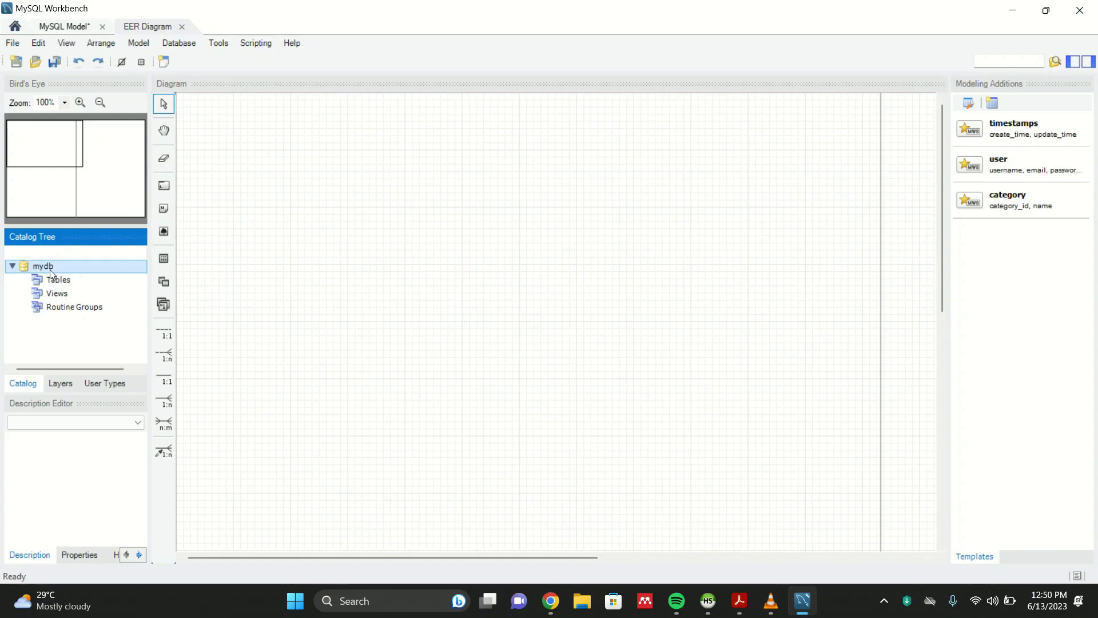
pyautogui.doubleClick(50, 270)
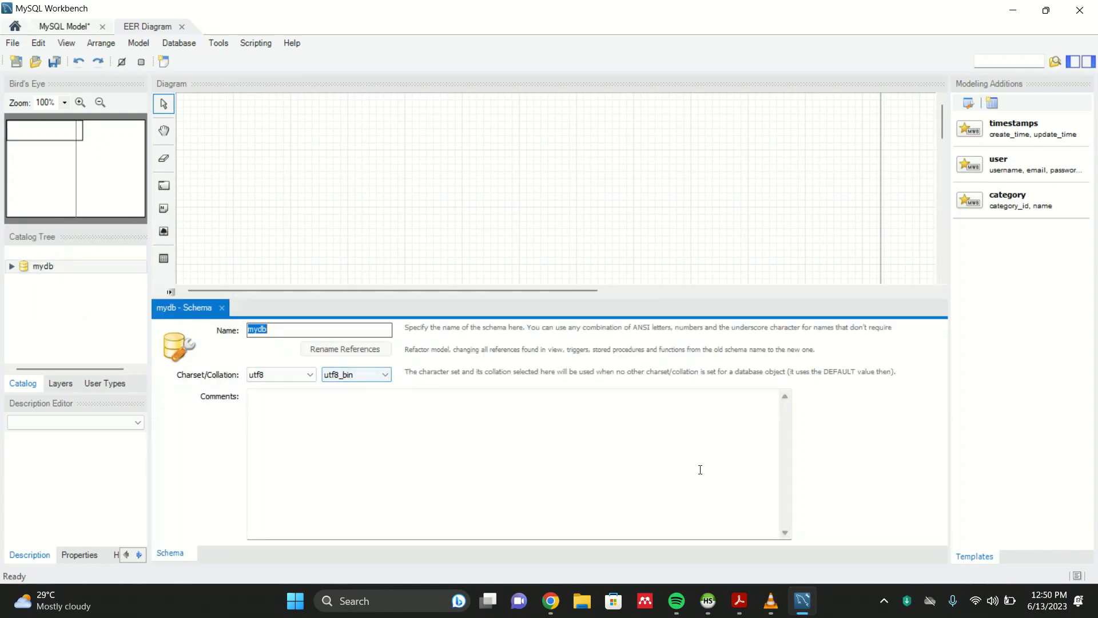
pyautogui.press('BackSpace')
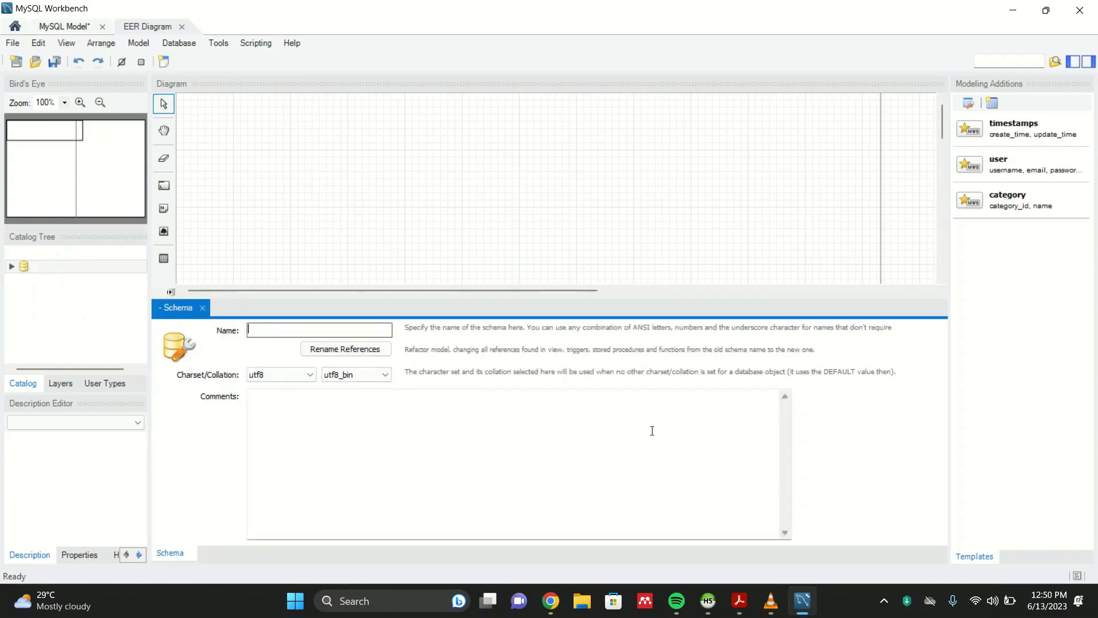
# - Copy the database name kegalu_vidyalaya_db from the question PDF
pyautogui.click(719, 606)
pyautogui.click(711, 599)
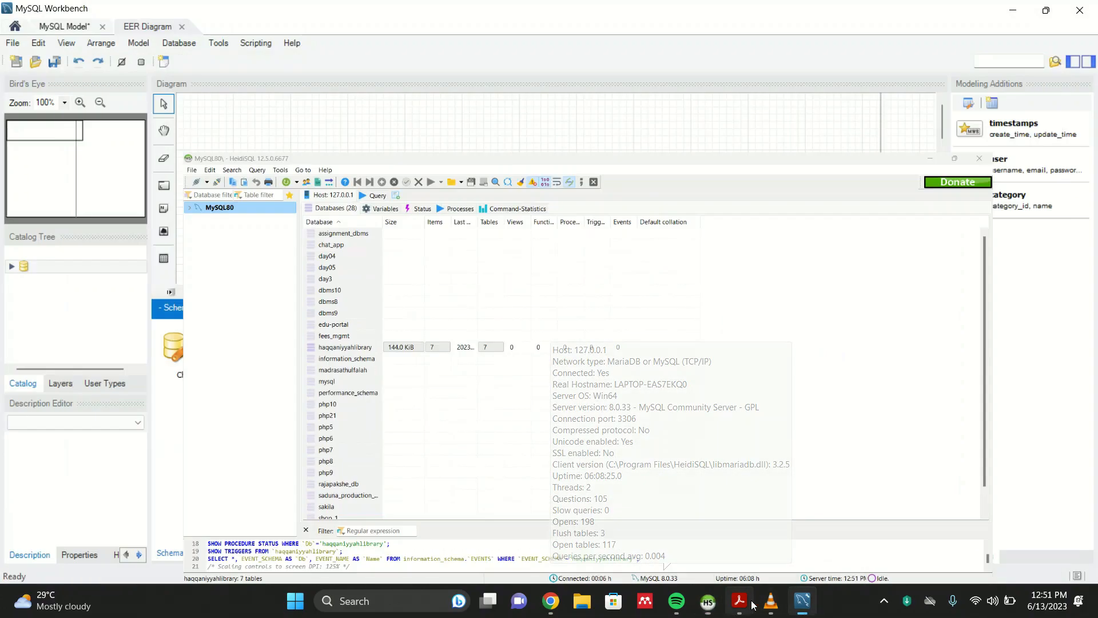
pyautogui.click(737, 600)
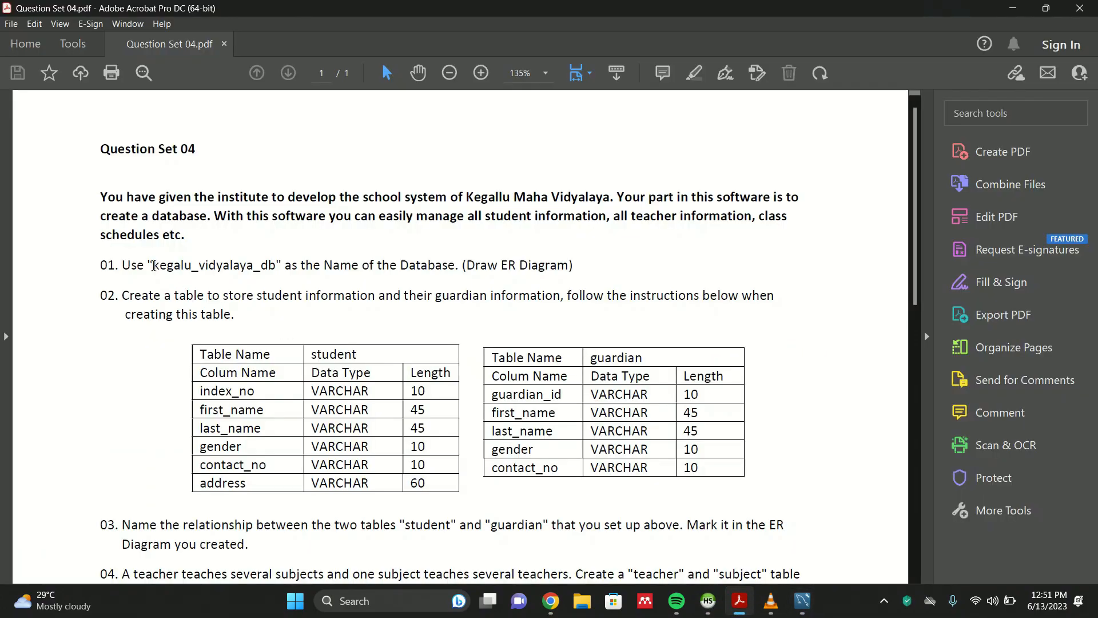
pyautogui.moveTo(152, 265); pyautogui.dragTo(275, 269)
pyautogui.rightClick(273, 269)
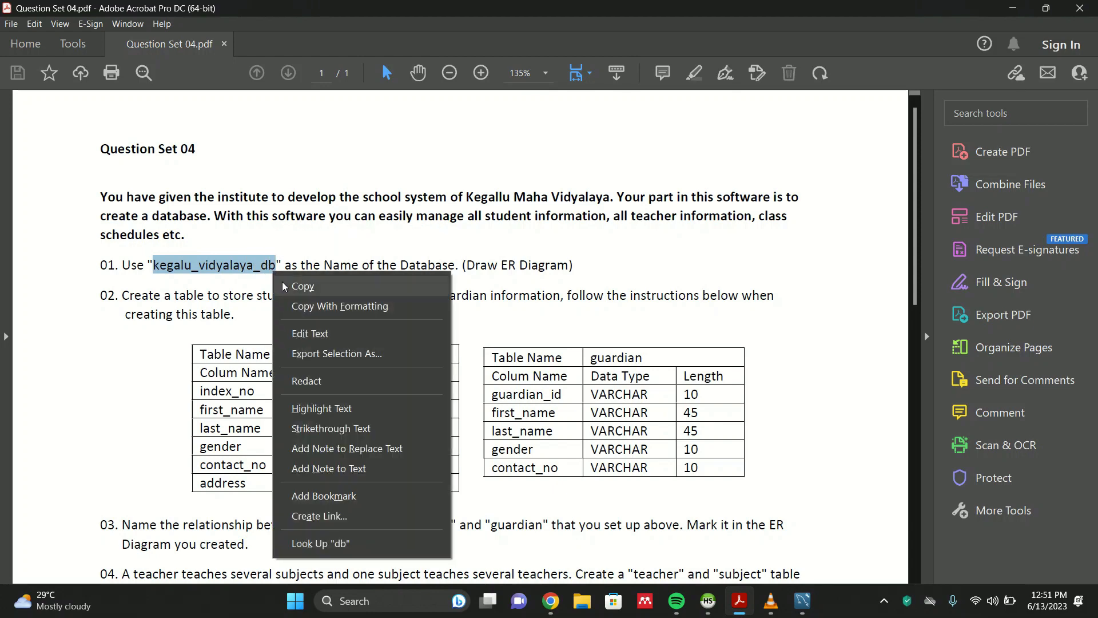
pyautogui.click(284, 285)
pyautogui.click(708, 599)
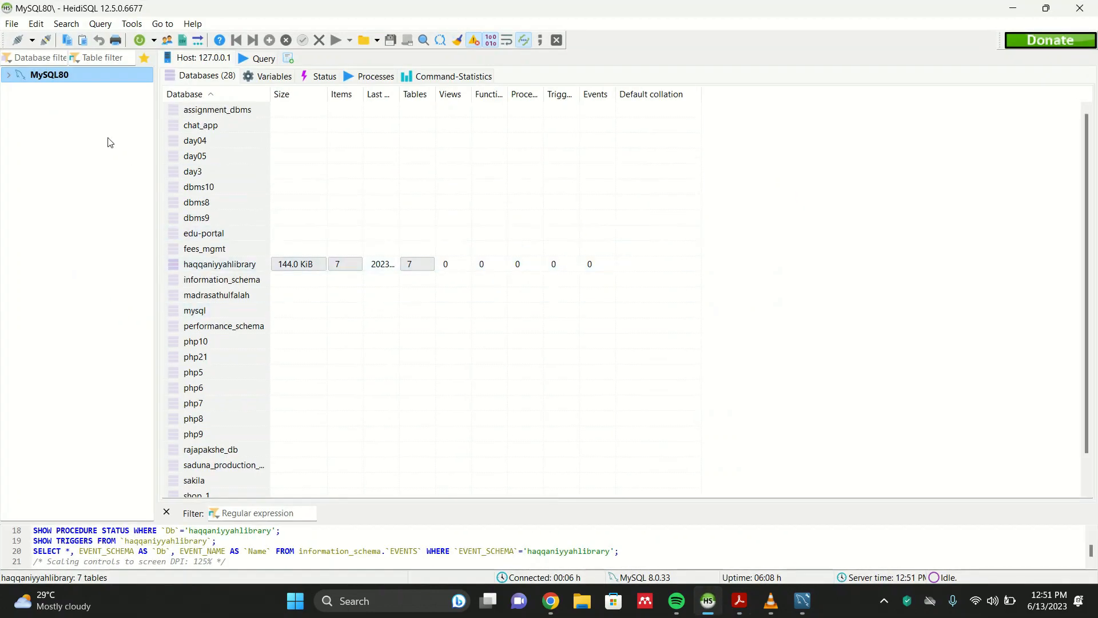
# - Paste kegalu_vidyalaya_db as the schema name and close the schema editor
pyautogui.click(803, 600)
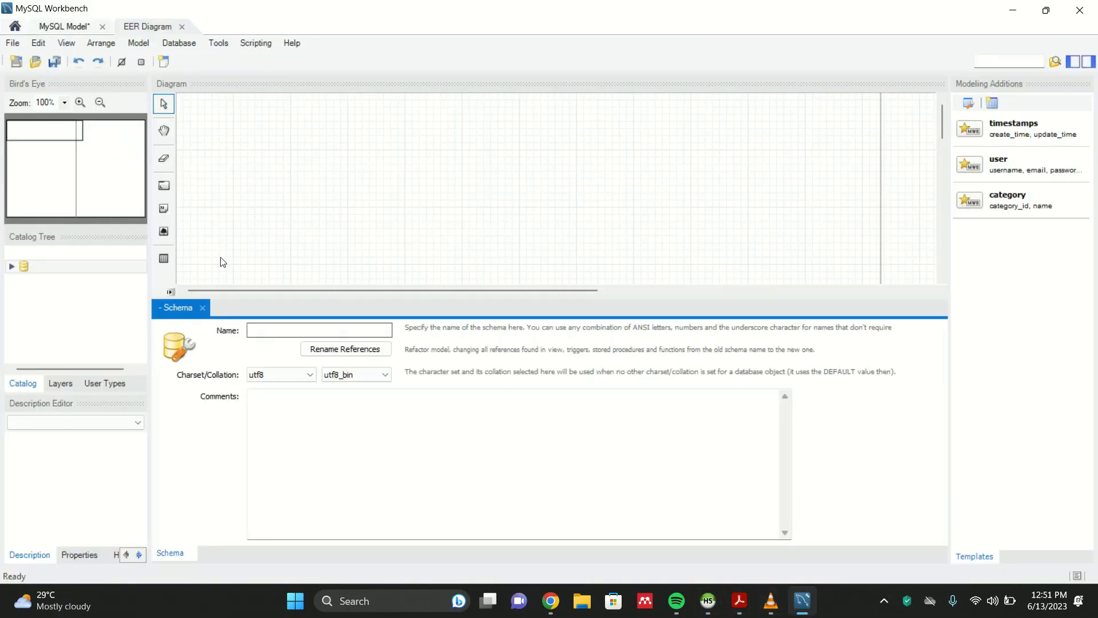
pyautogui.rightClick(276, 329)
pyautogui.click(293, 389)
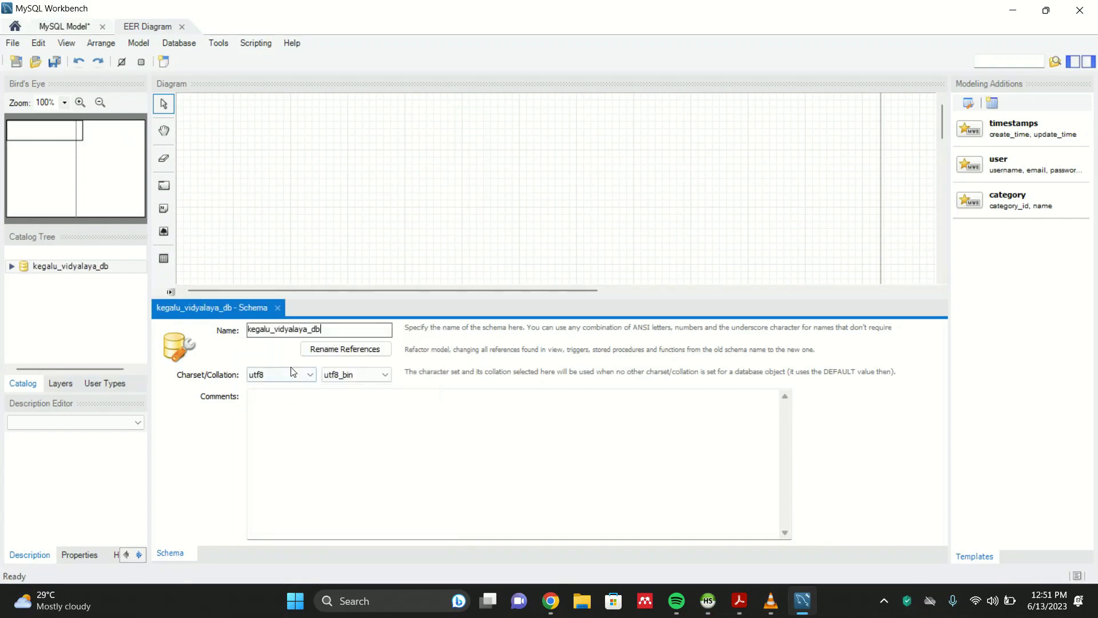
pyautogui.click(416, 233)
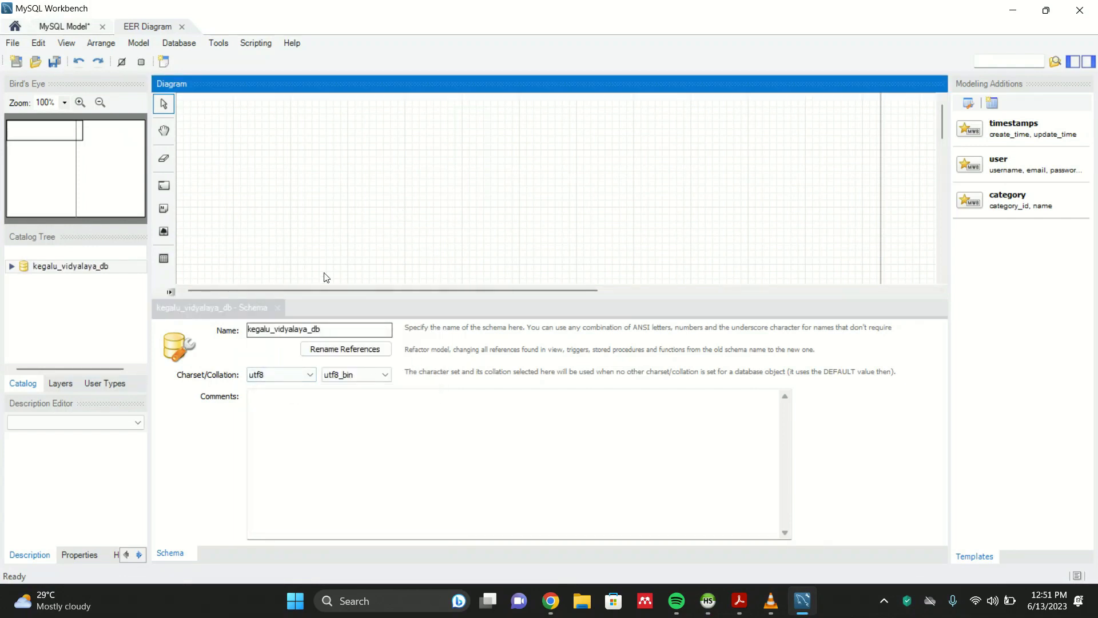
pyautogui.click(277, 308)
pyautogui.click(279, 307)
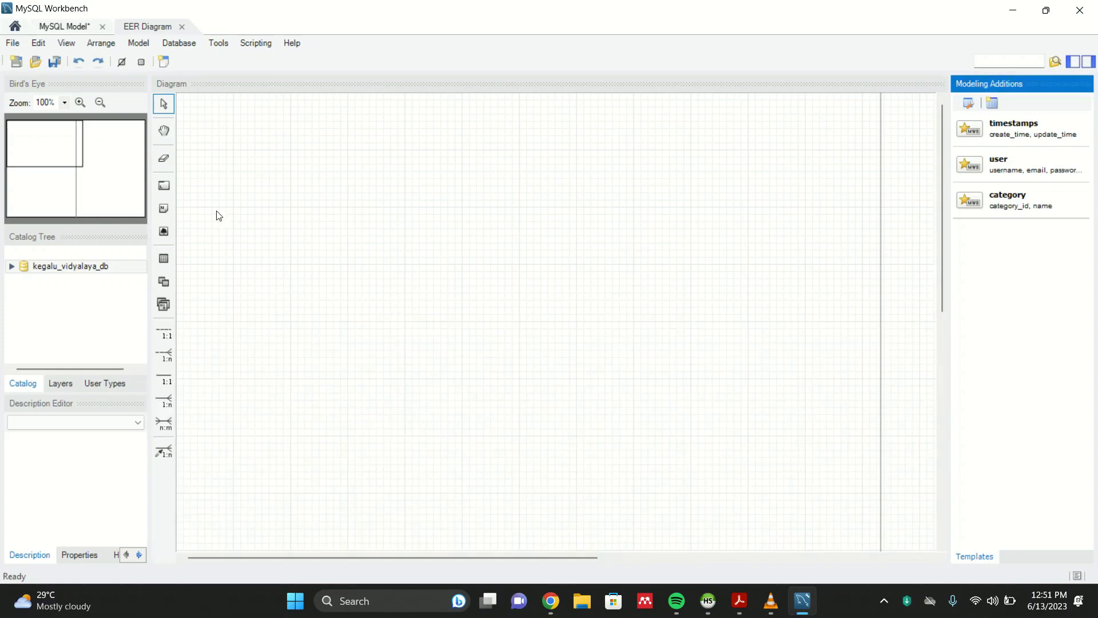
# - Place a new table on the diagram
pyautogui.click(167, 260)
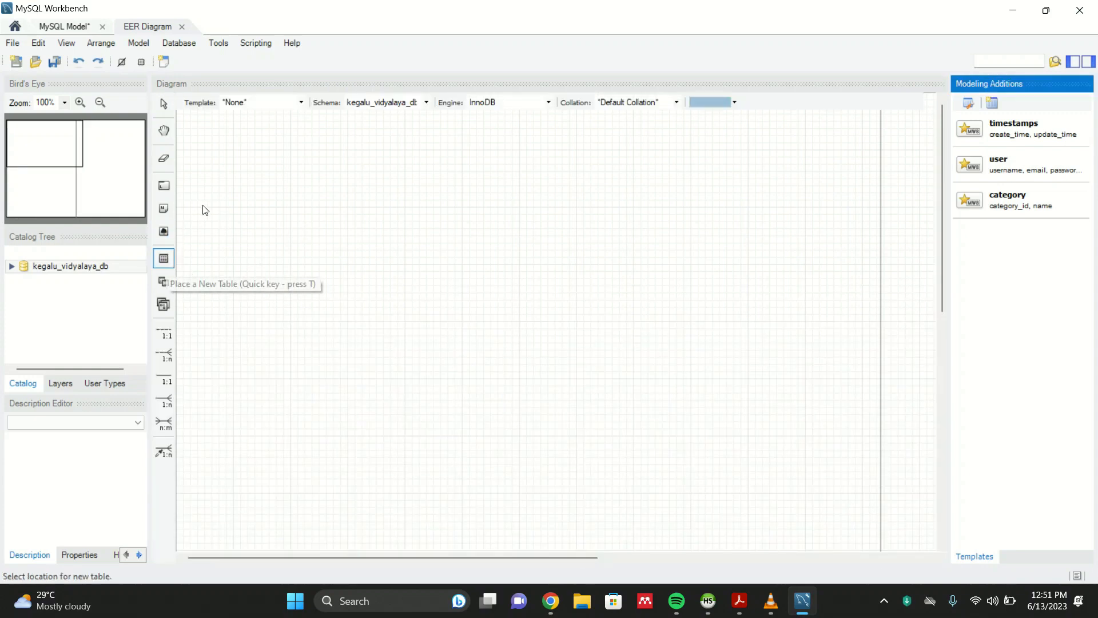
pyautogui.click(255, 180)
pyautogui.click(169, 284)
pyautogui.click(542, 182)
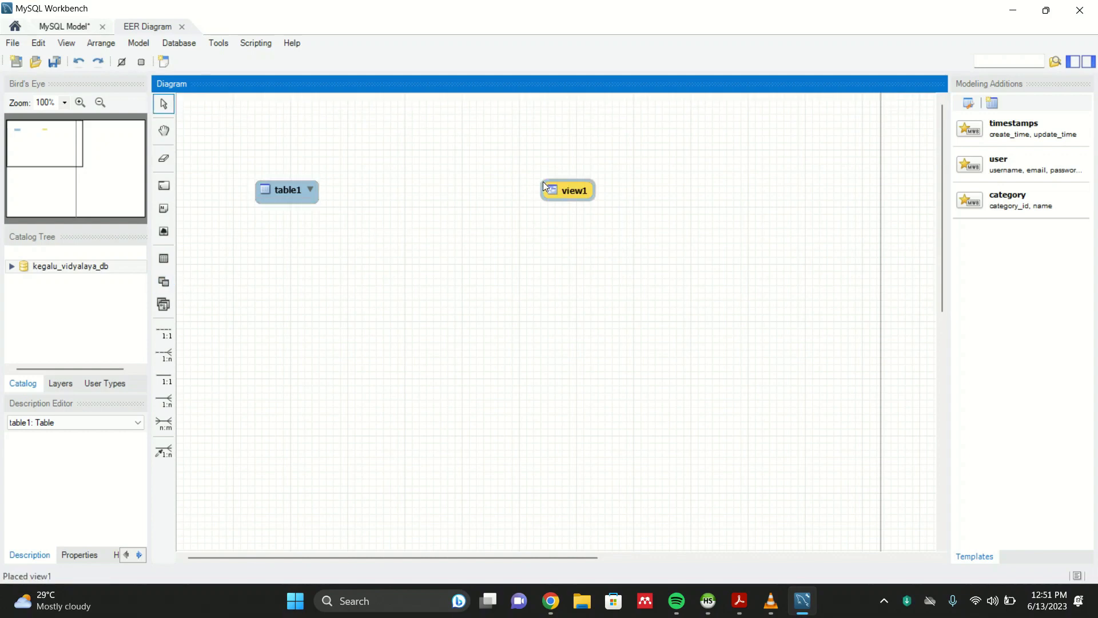
pyautogui.click(634, 389)
pyautogui.click(565, 181)
pyautogui.press('Delete')
# - Place a second table to the right of the first one
pyautogui.click(163, 260)
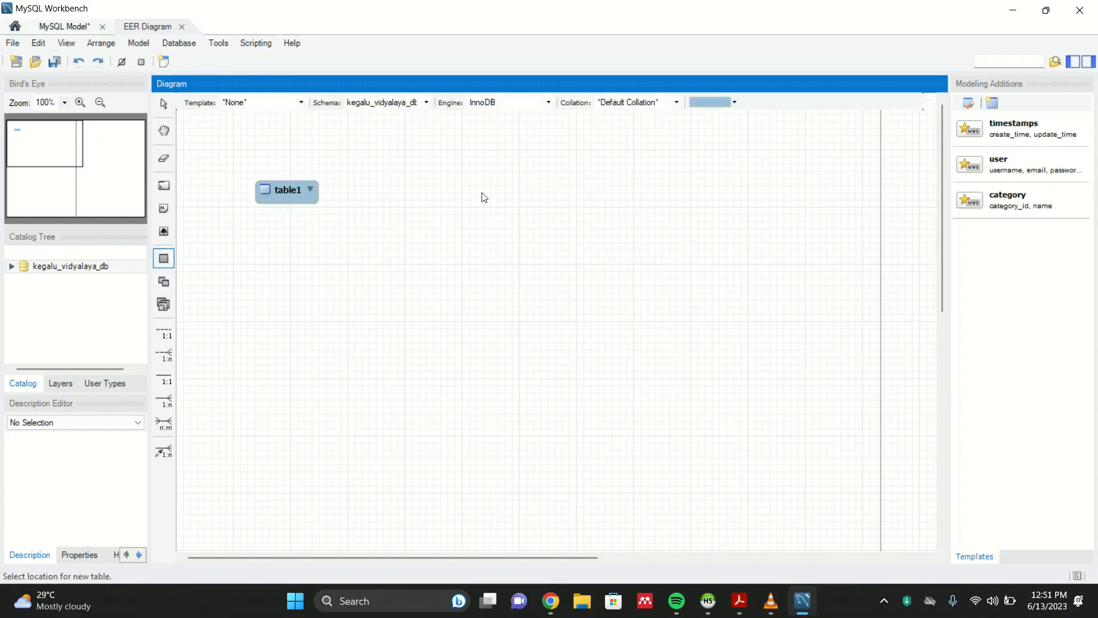
pyautogui.click(513, 187)
pyautogui.click(451, 269)
# - Open the first table's editor and add a column named first_name
pyautogui.click(708, 600)
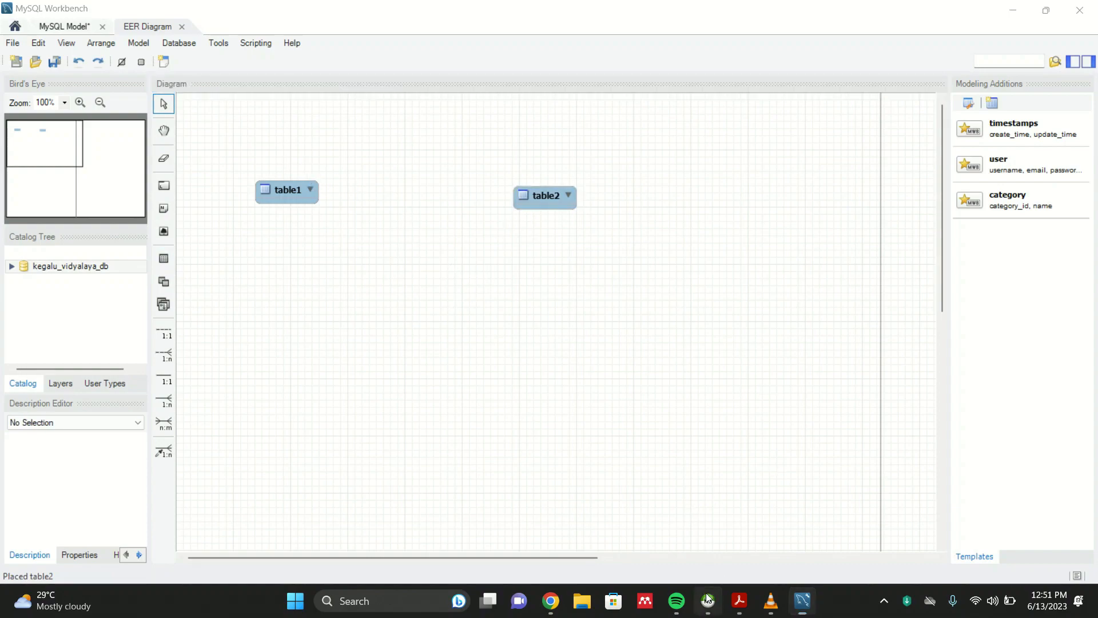
pyautogui.click(740, 610)
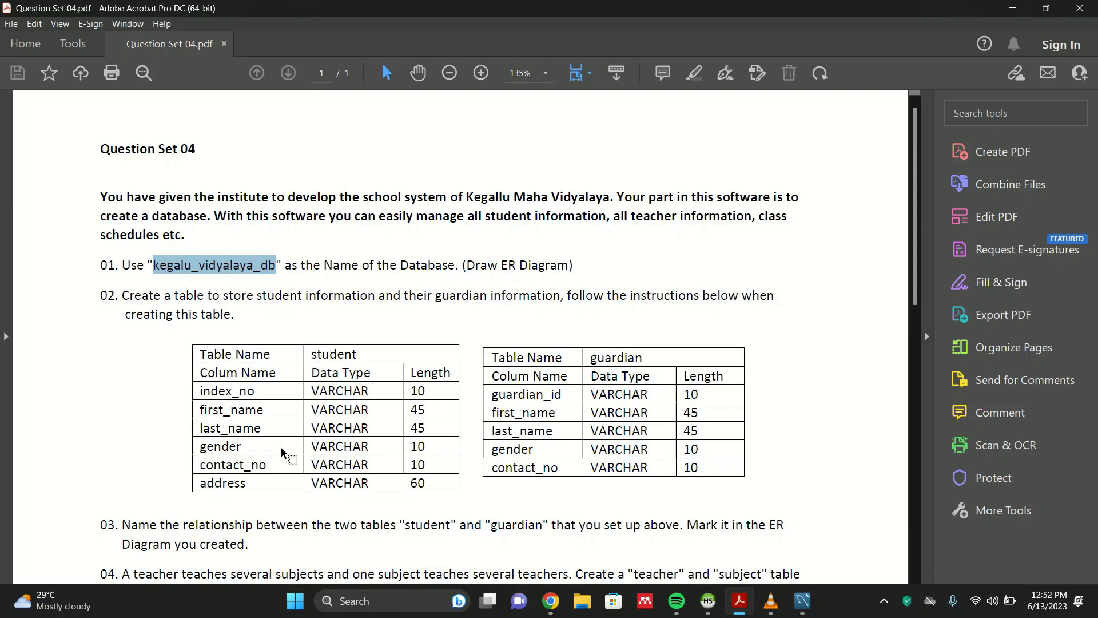
pyautogui.click(801, 603)
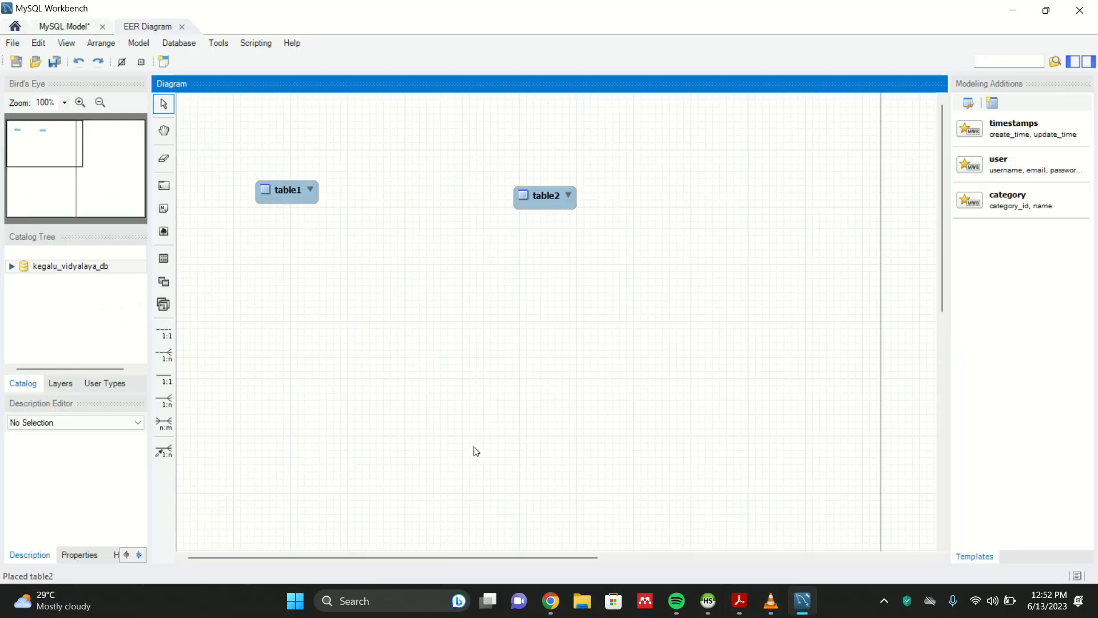
pyautogui.doubleClick(305, 184)
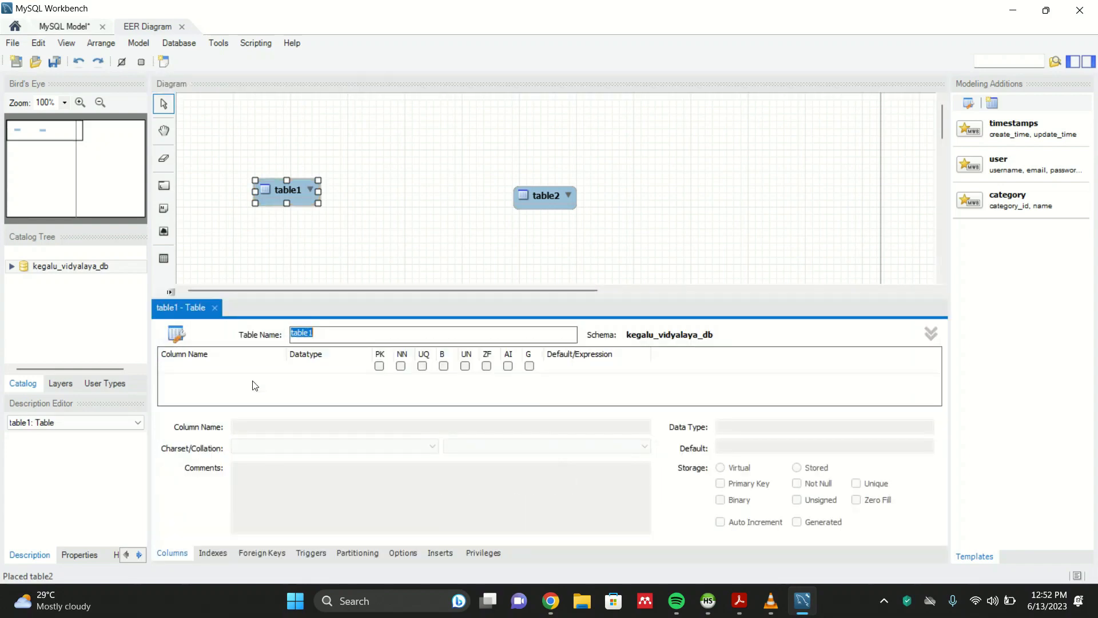
pyautogui.doubleClick(232, 369)
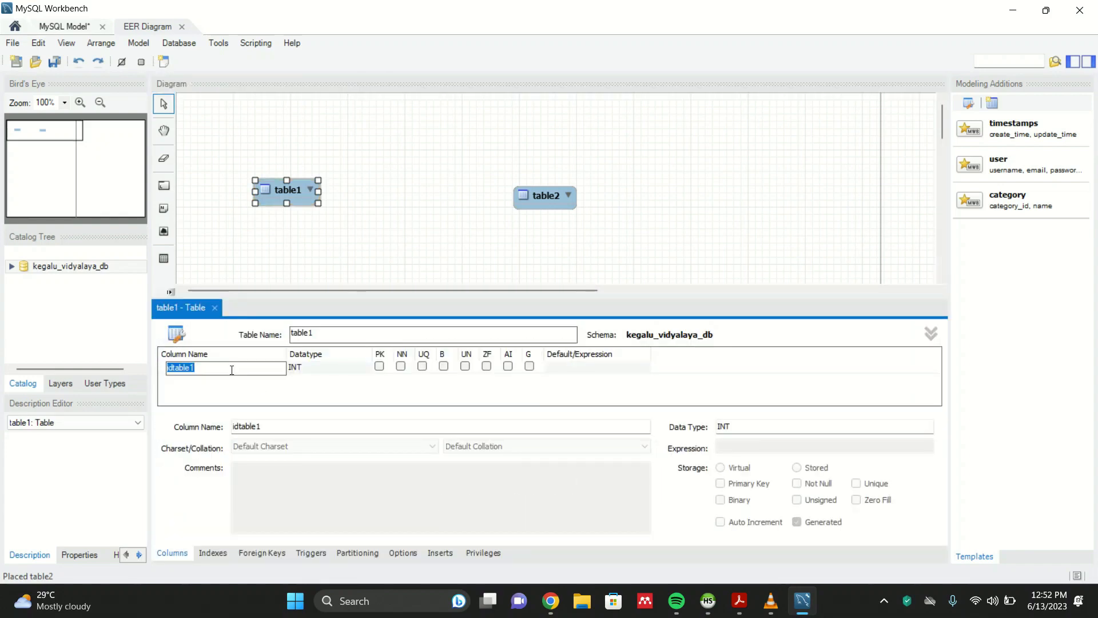
pyautogui.write('first_name')
pyautogui.press('Return')
# - Rename the first column to index_no
pyautogui.doubleClick(249, 380)
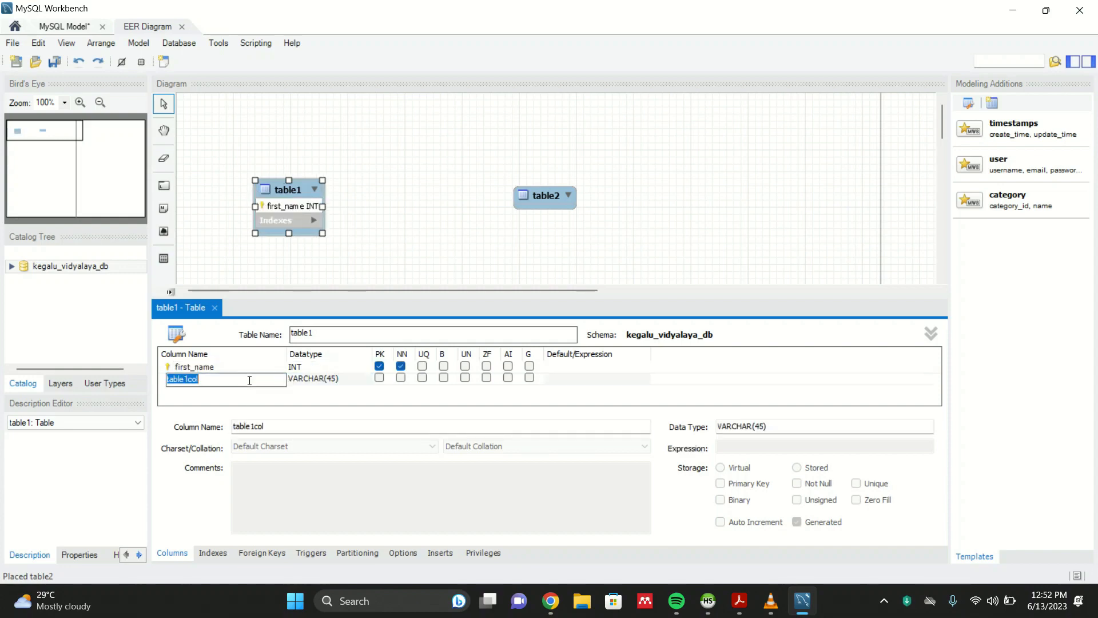
pyautogui.click(231, 366)
pyautogui.doubleClick(231, 367)
pyautogui.press('BackSpace')
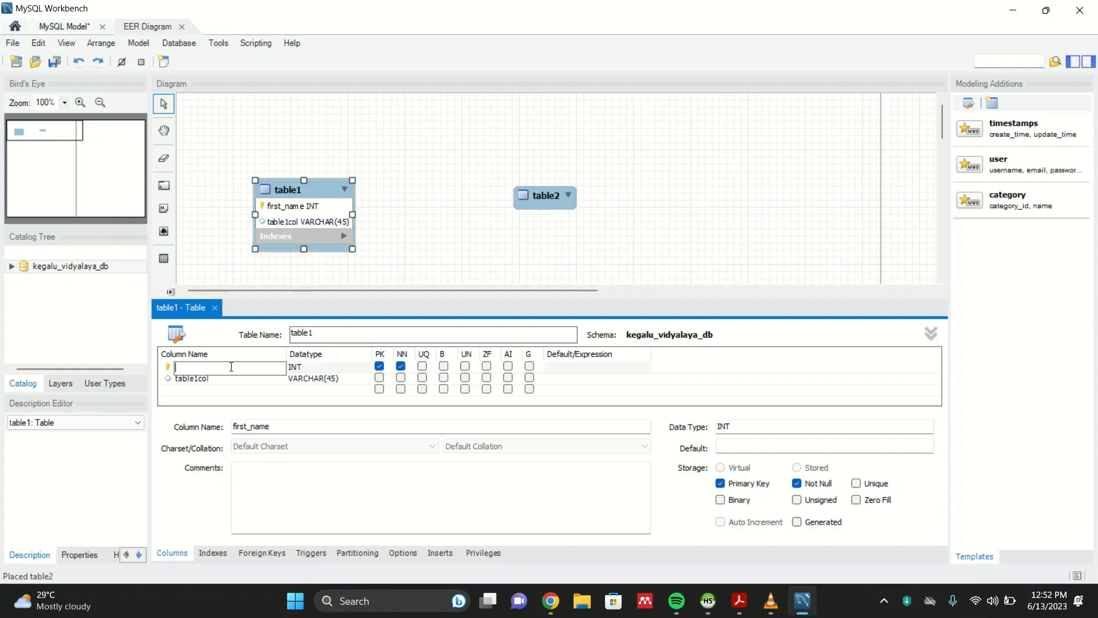
pyautogui.click(741, 600)
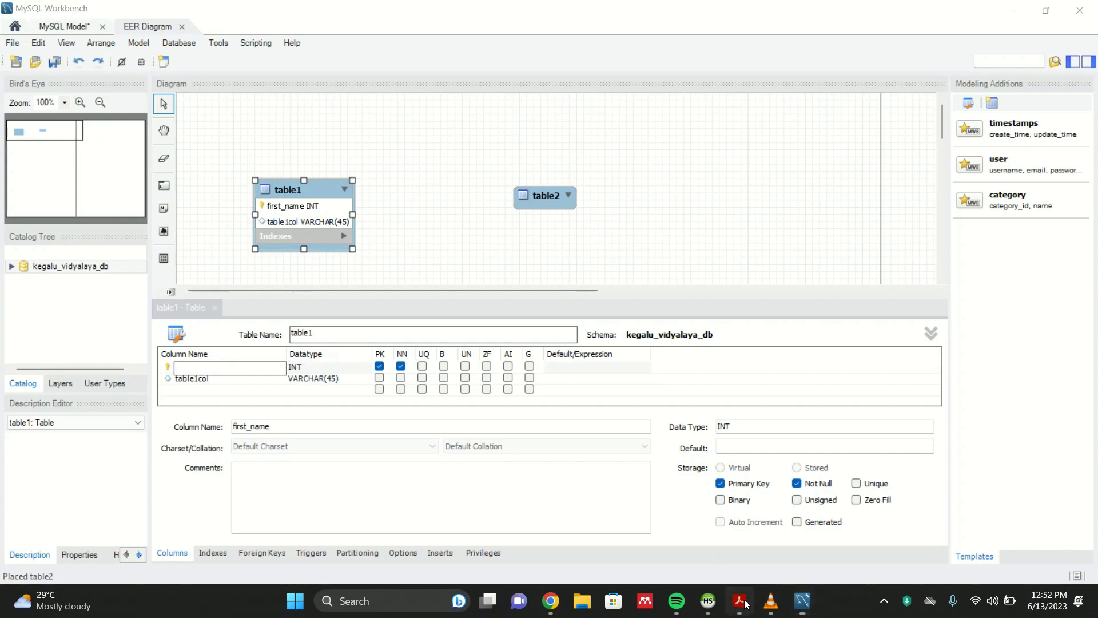
pyautogui.click(743, 601)
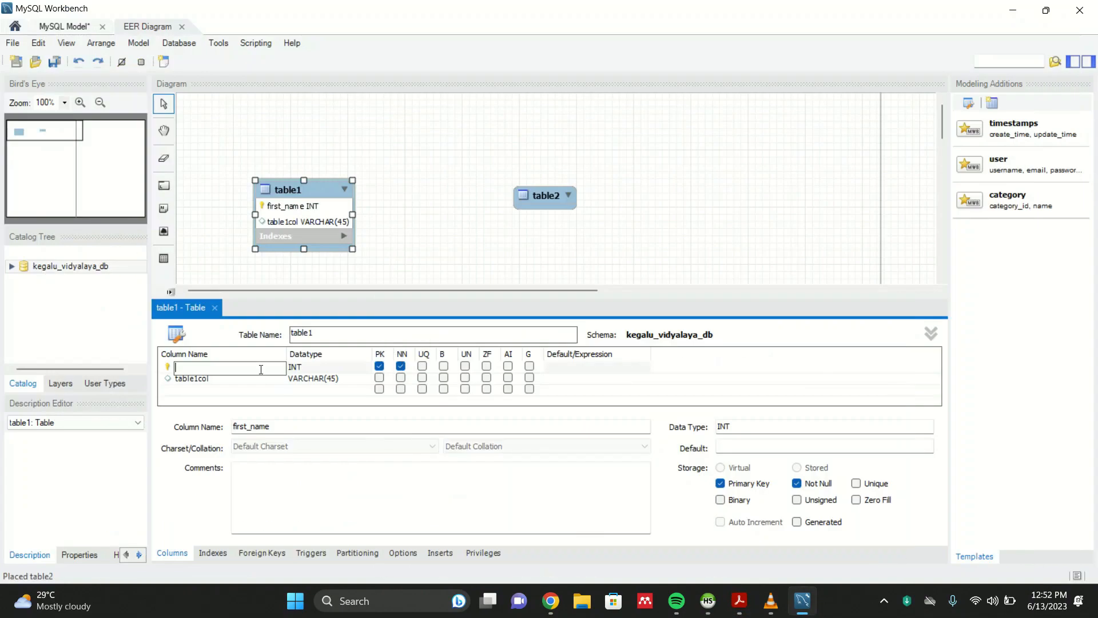
pyautogui.write('index_no')
# - Add a first_name column to the first table
pyautogui.doubleClick(224, 379)
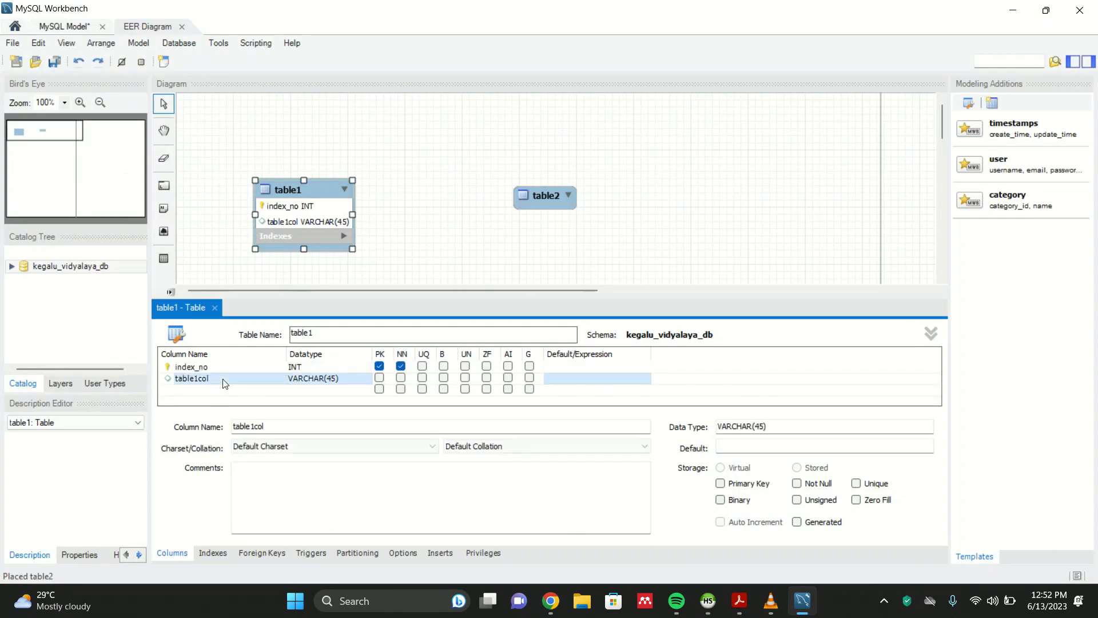
pyautogui.write('firs')
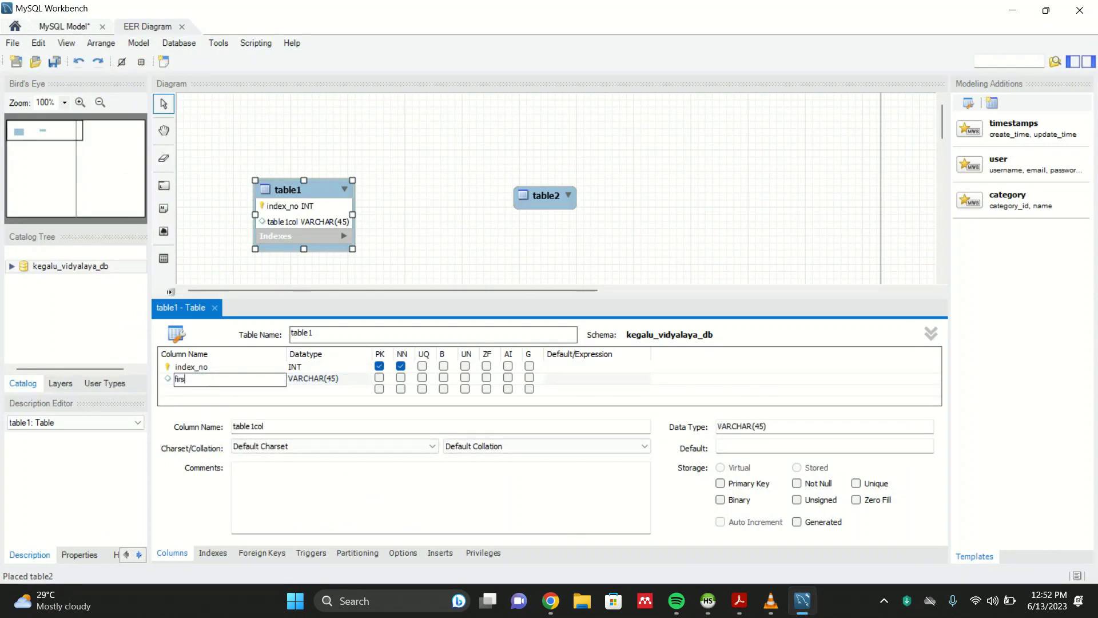
pyautogui.write('t_name')
# - Add last_name and gender columns to the first table
pyautogui.doubleClick(215, 391)
pyautogui.write('last_na')
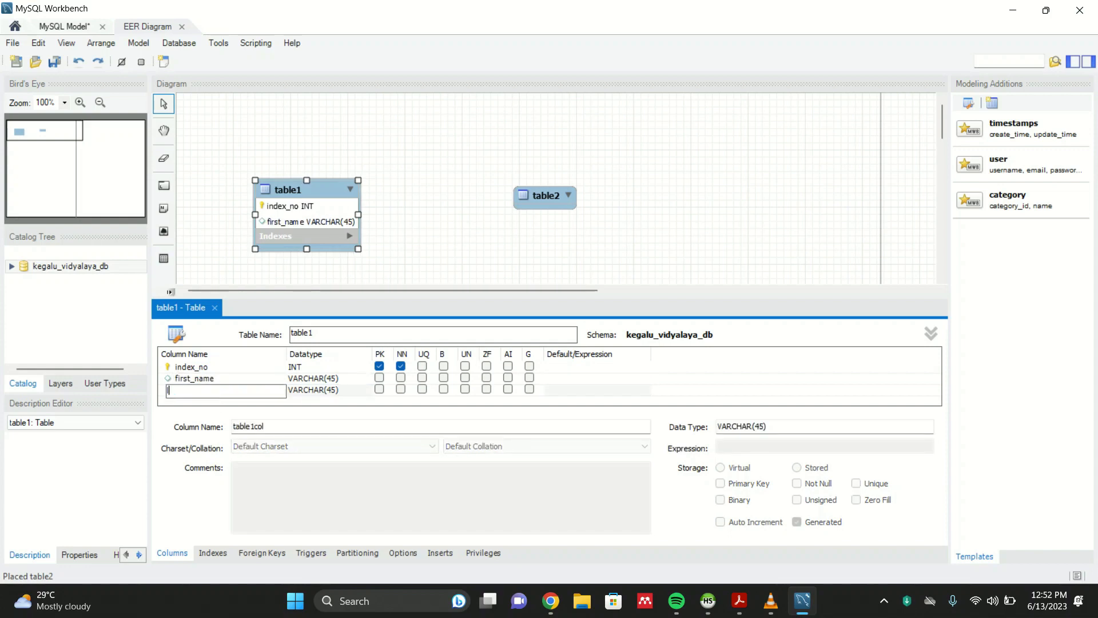
pyautogui.write('me')
pyautogui.press('Tab')
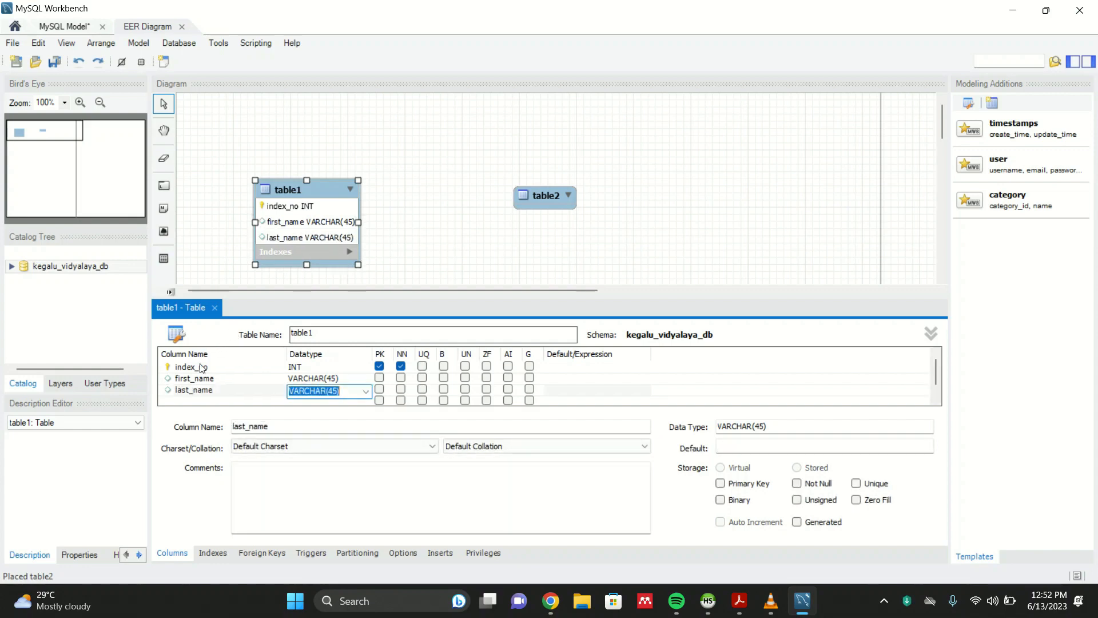
pyautogui.doubleClick(209, 400)
pyautogui.write('gender')
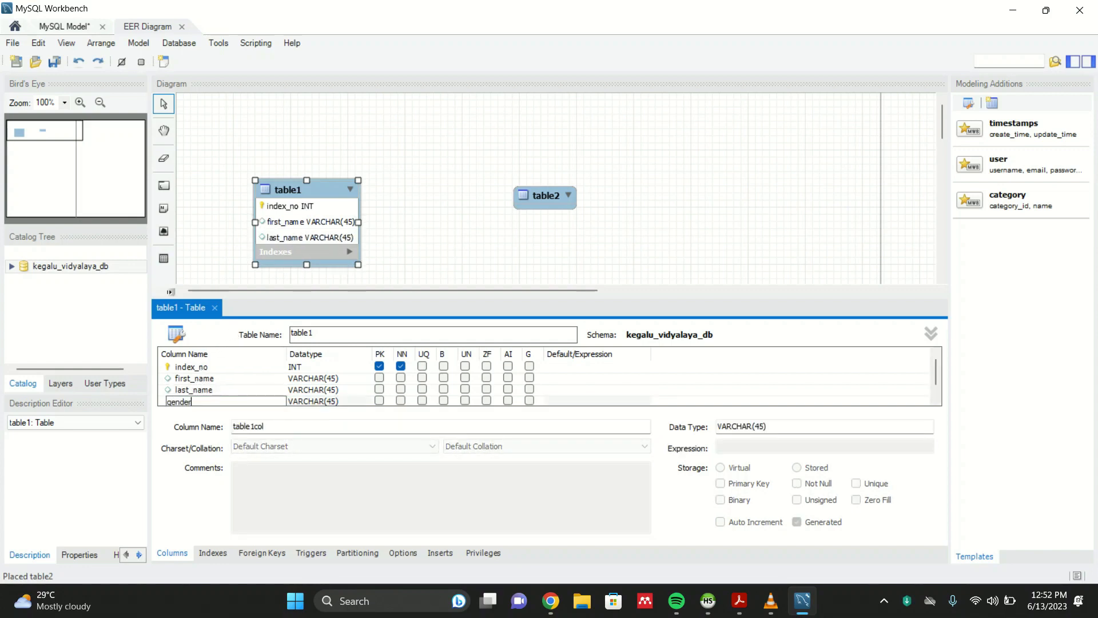
# - Finish adding the gender column to the first table
pyautogui.press('Tab')
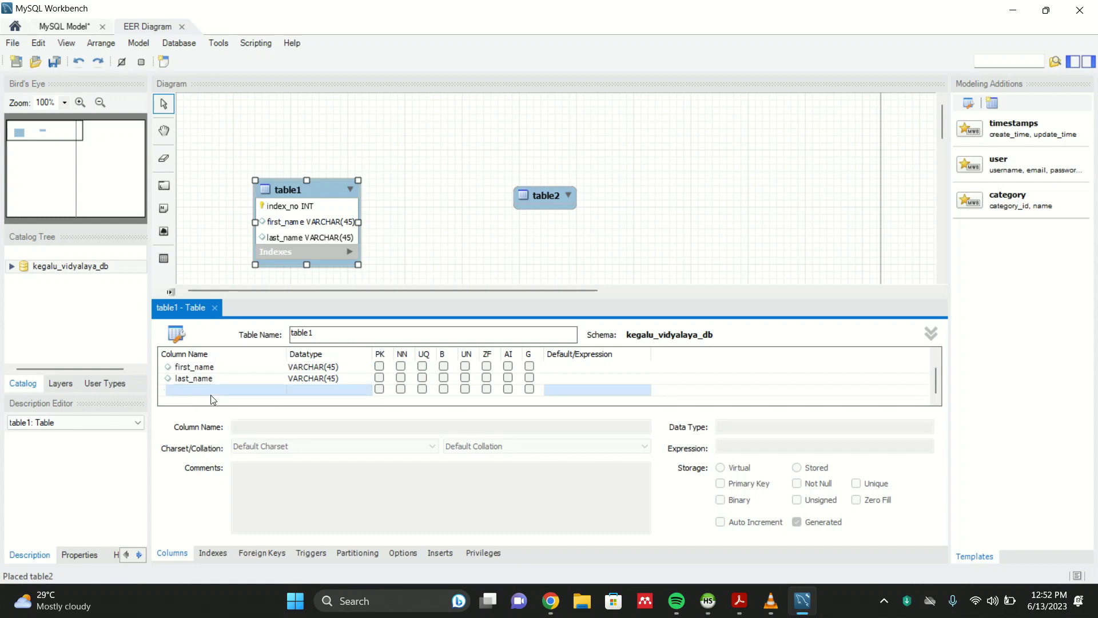
pyautogui.doubleClick(211, 393)
pyautogui.write('gender')
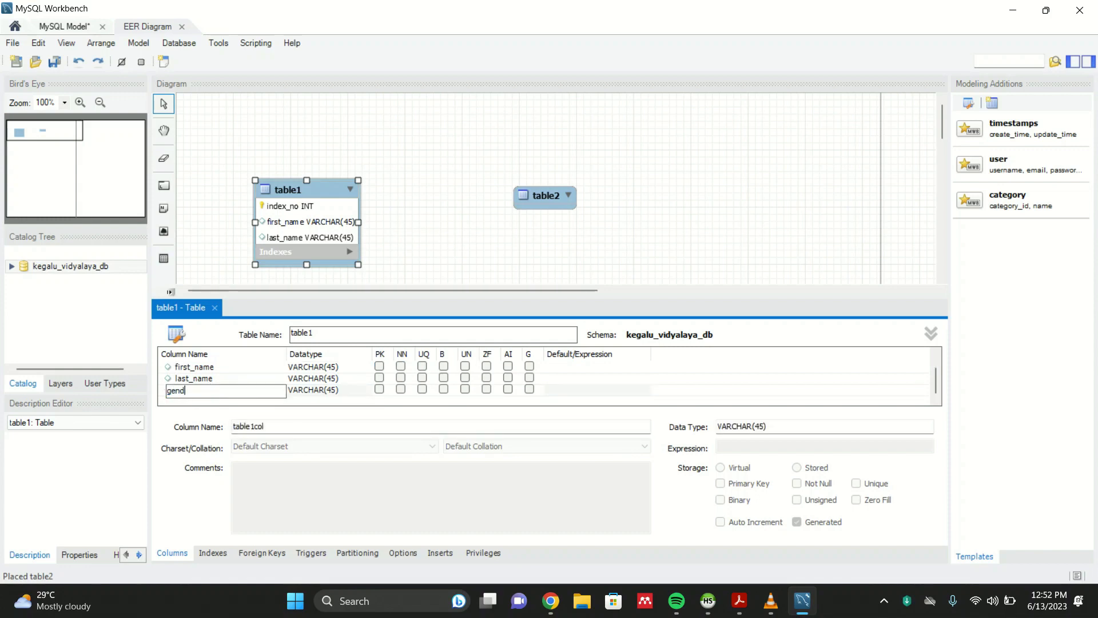
pyautogui.press('Tab')
# - Check the question set and add a contact_no column to the first table
pyautogui.doubleClick(206, 400)
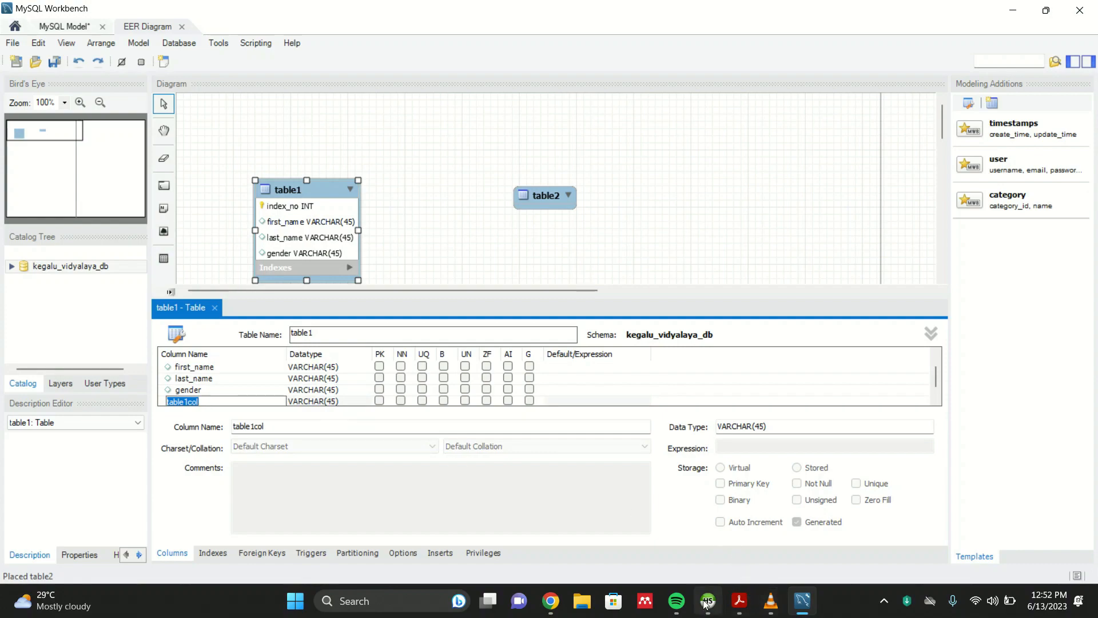
pyautogui.click(739, 601)
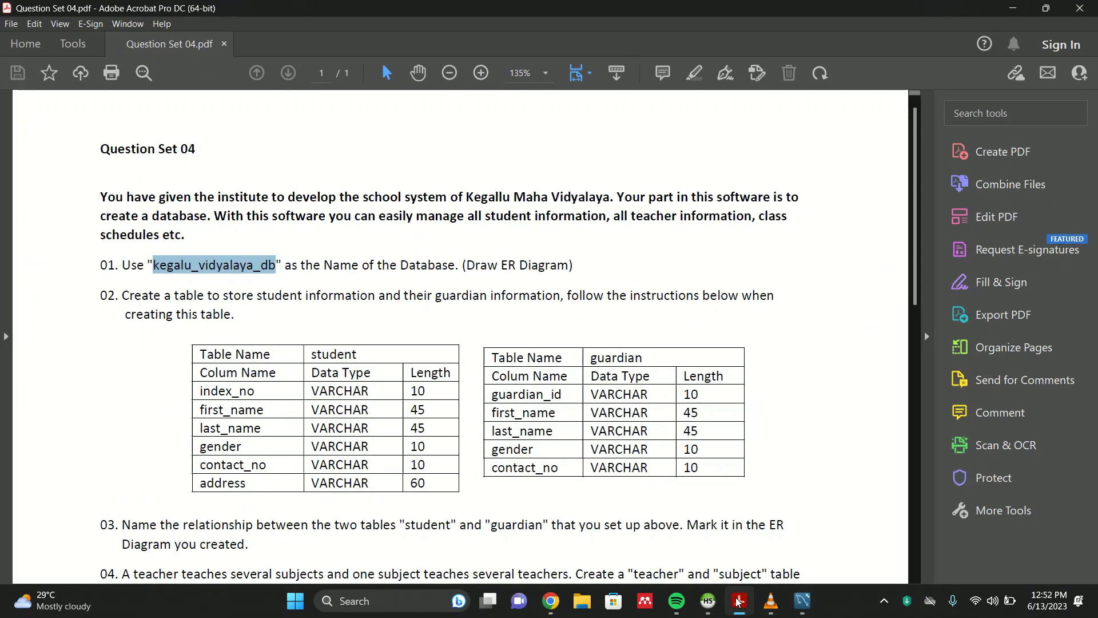
pyautogui.click(738, 600)
pyautogui.write('c')
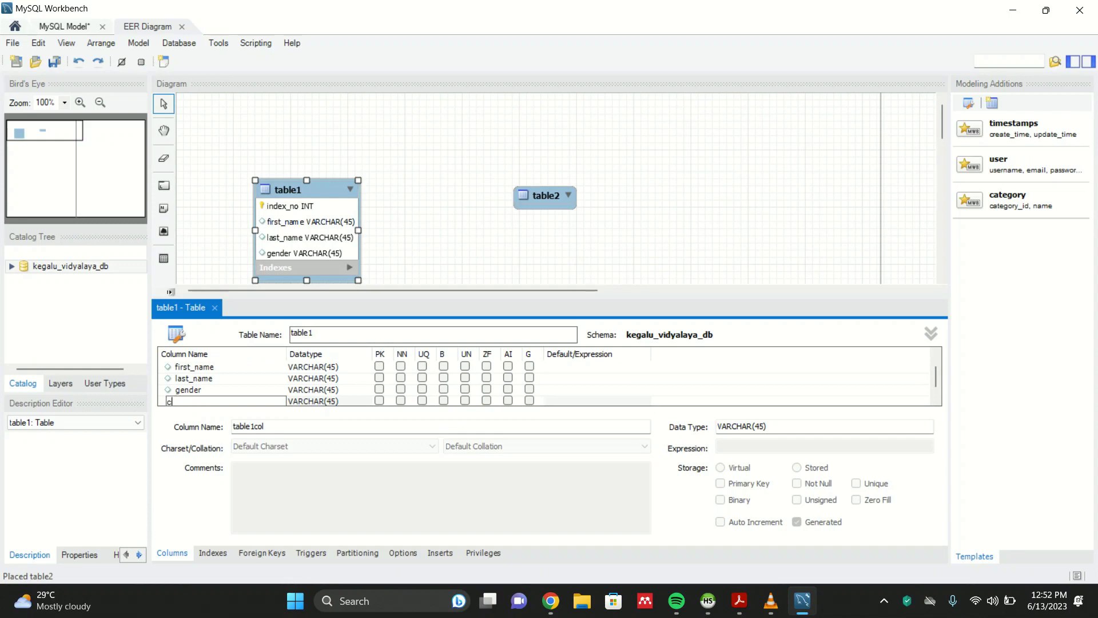
pyautogui.write('ontact_no')
pyautogui.press('Tab')
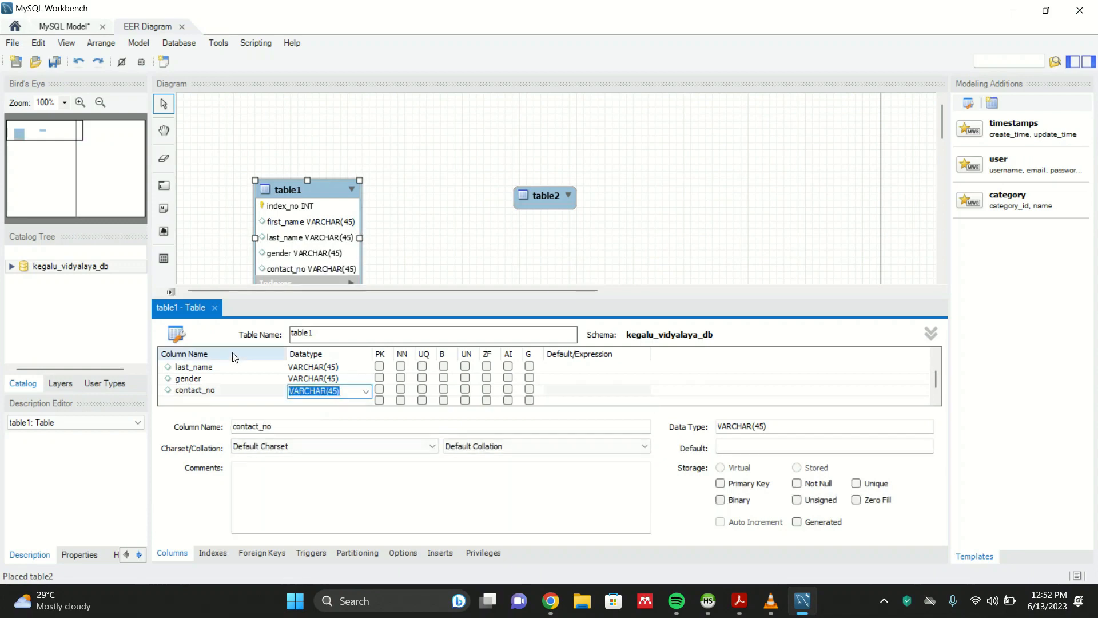
# - Add an address column to the first table and nudge the table up and left in the diagram
pyautogui.click(215, 405)
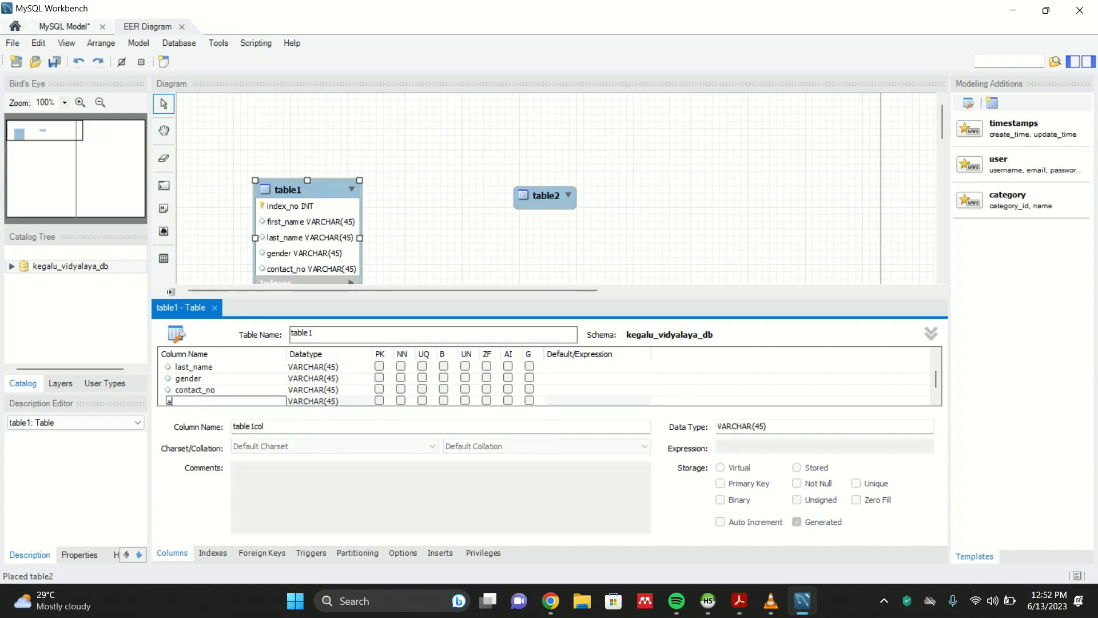
pyautogui.write('address')
pyautogui.press('Tab')
pyautogui.scroll(-3, 369, 183)
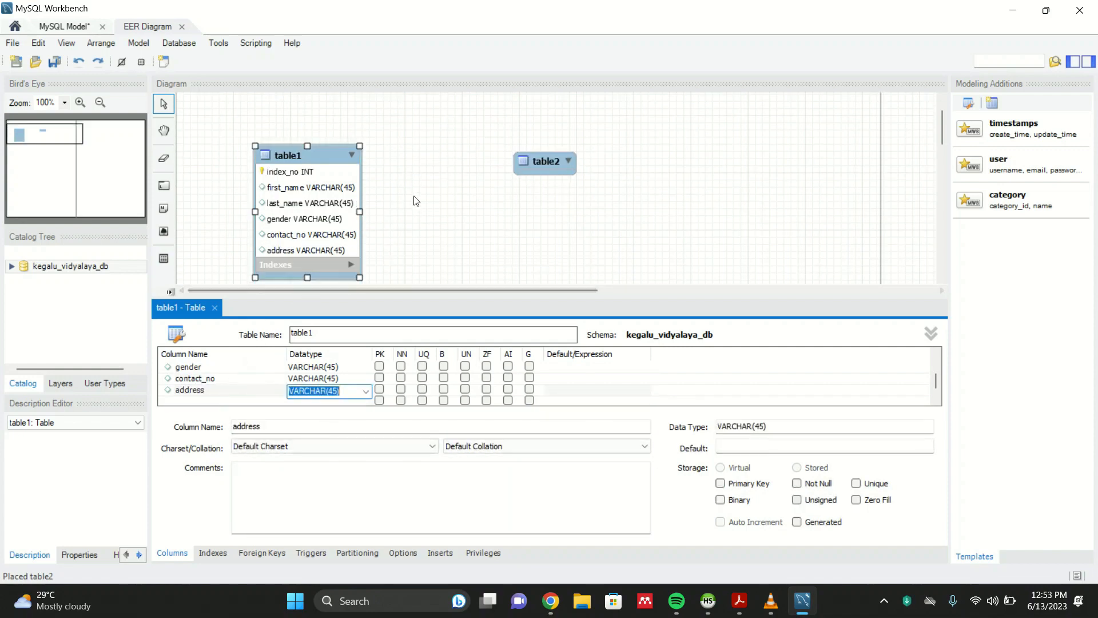
pyautogui.moveTo(297, 133); pyautogui.dragTo(276, 115)
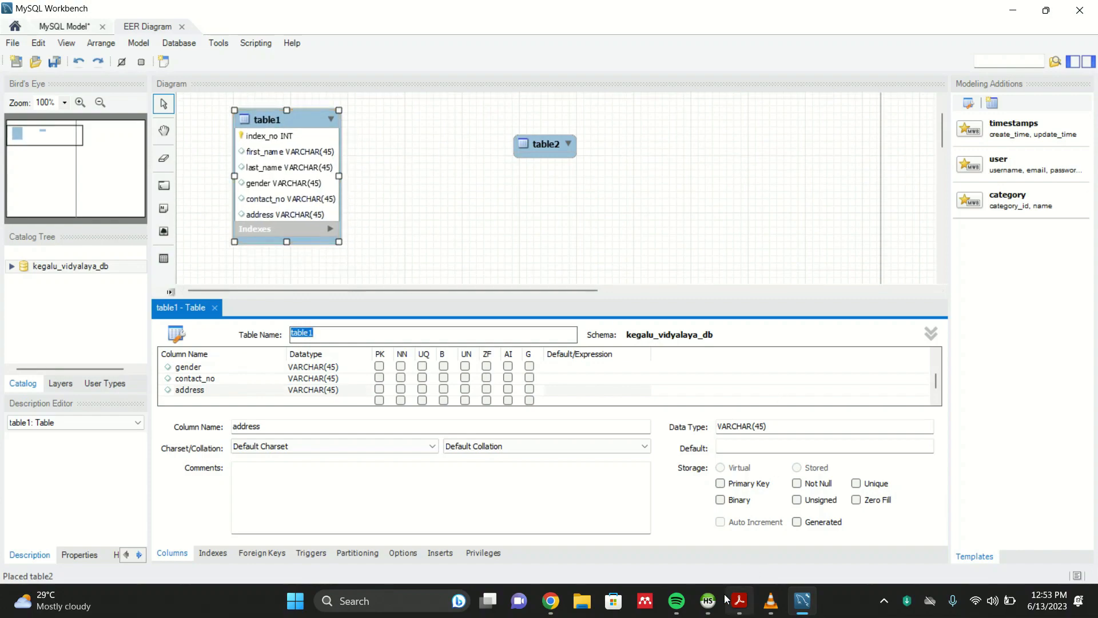
# - Check the question set and set the address column's datatype to VARCHAR(60)
pyautogui.click(745, 605)
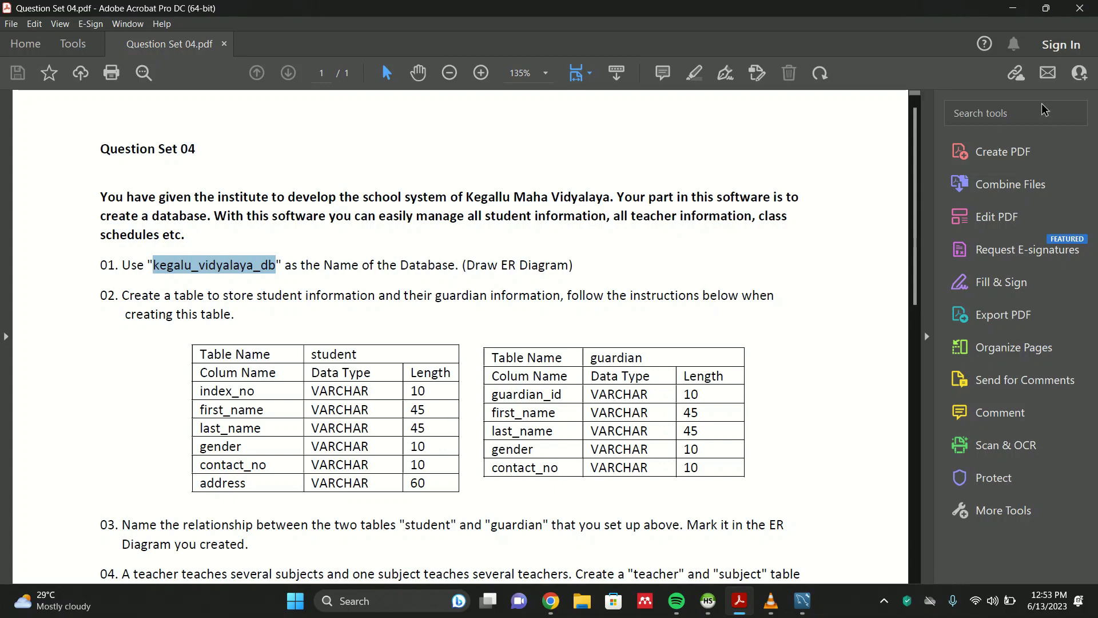
pyautogui.click(1013, 8)
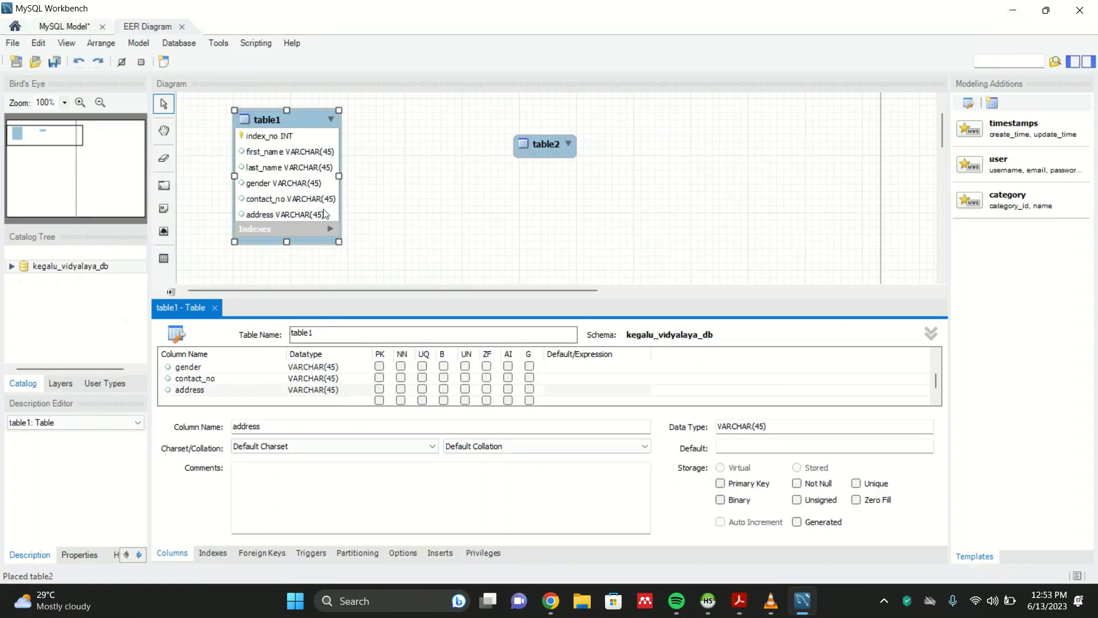
pyautogui.doubleClick(336, 391)
pyautogui.click(337, 392)
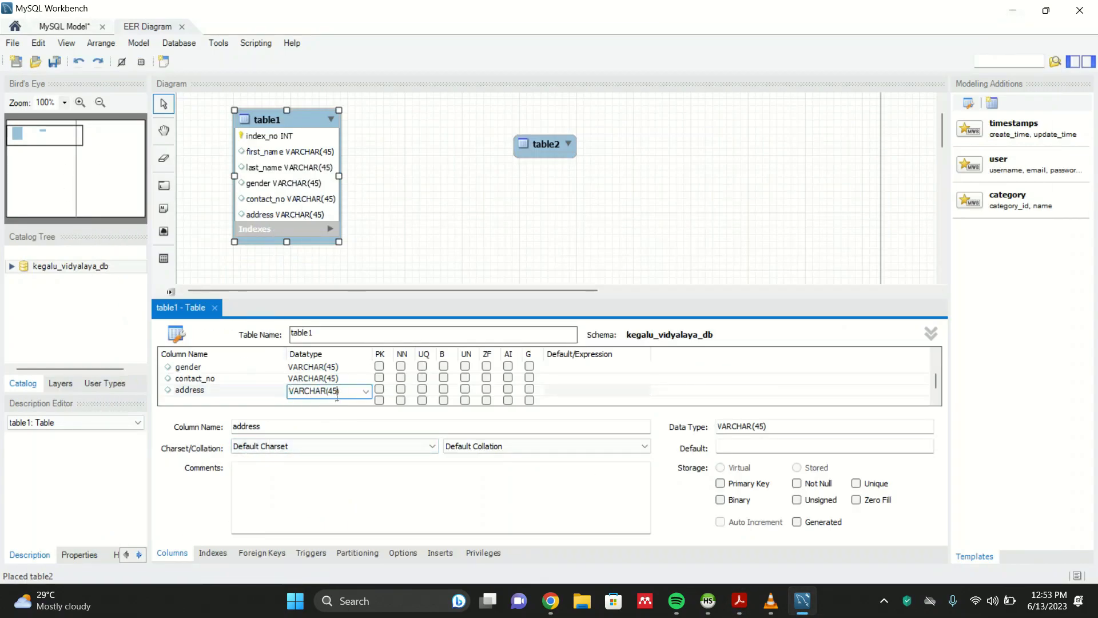
pyautogui.press('BackSpace')
pyautogui.press('BackSpace')
pyautogui.write('60')
pyautogui.press('Return')
# - Change the index_no column's datatype to VARCHAR(10)
pyautogui.scroll(2, 328, 386)
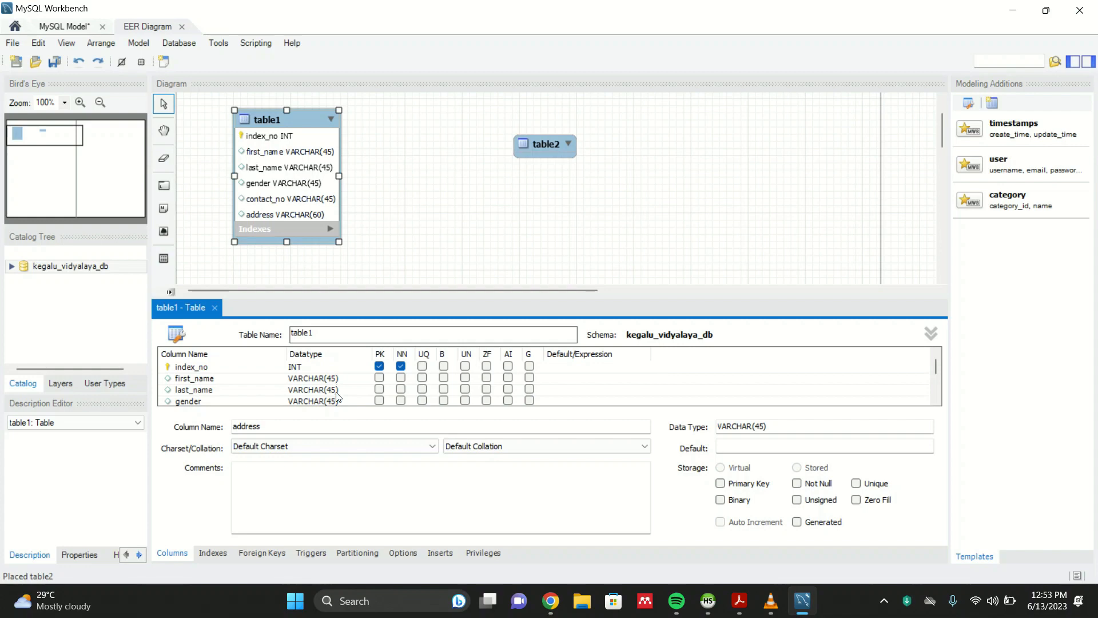
pyautogui.doubleClick(309, 366)
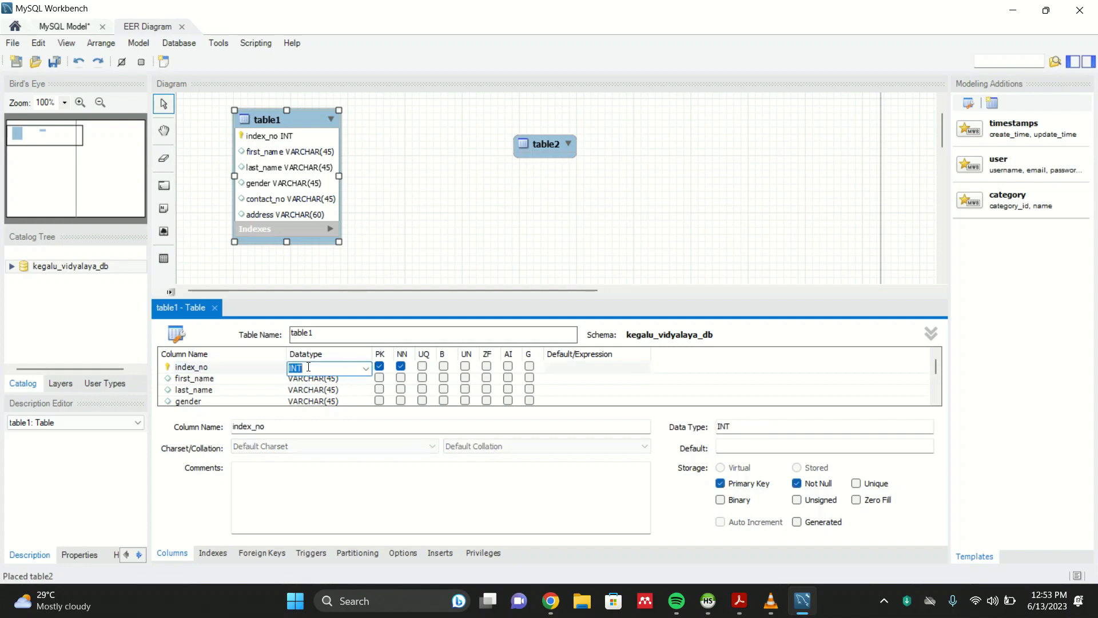
pyautogui.click(365, 368)
pyautogui.scroll(-4, 315, 325)
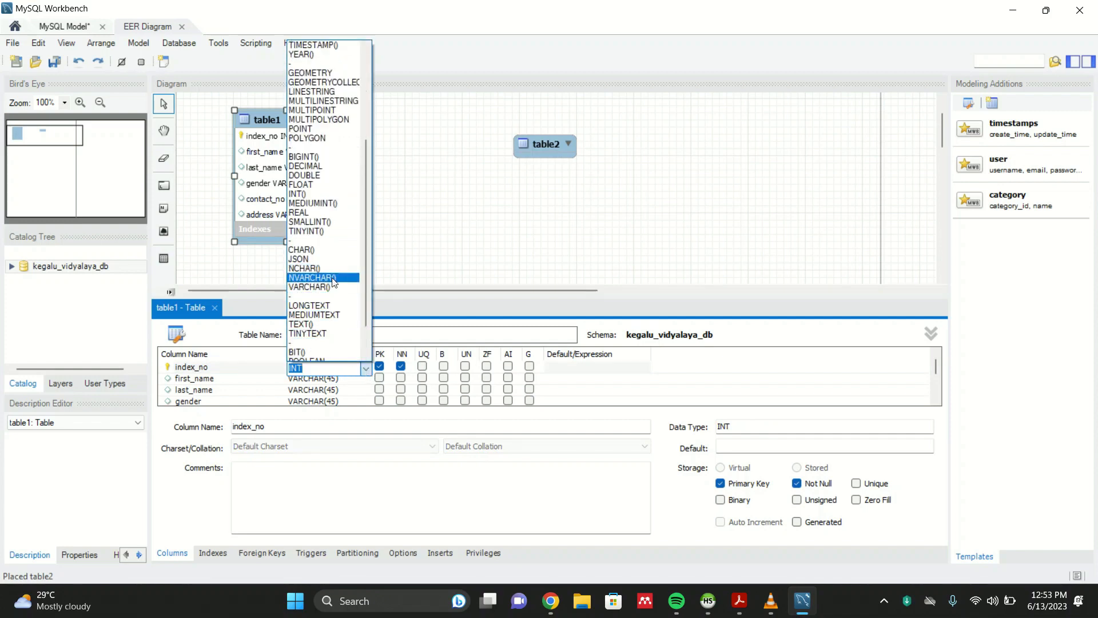
pyautogui.click(339, 286)
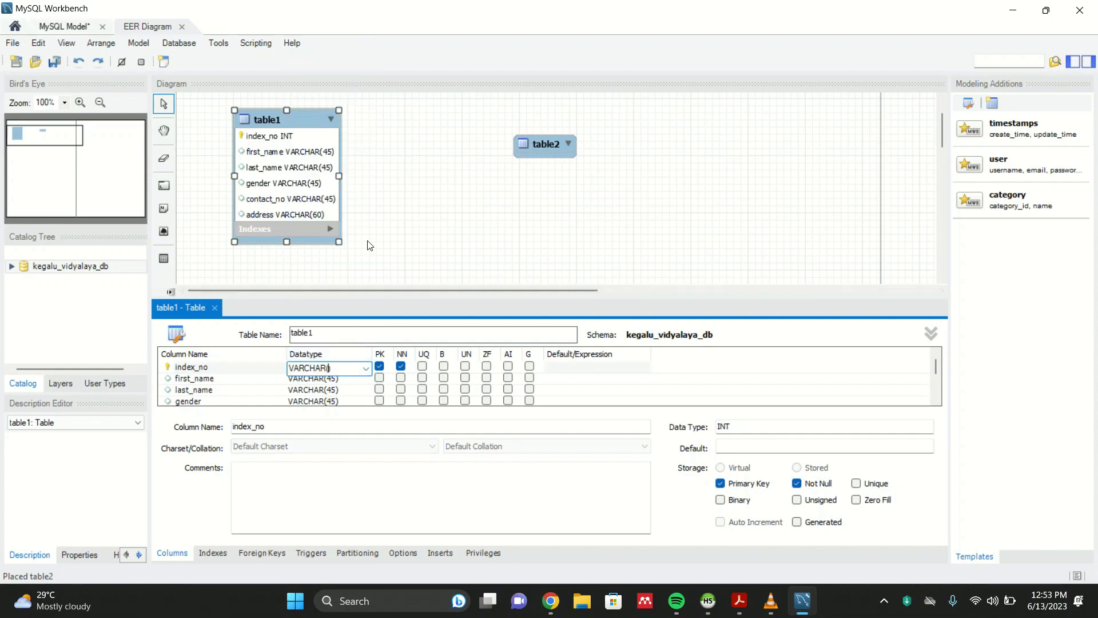
pyautogui.write('10')
pyautogui.press('Return')
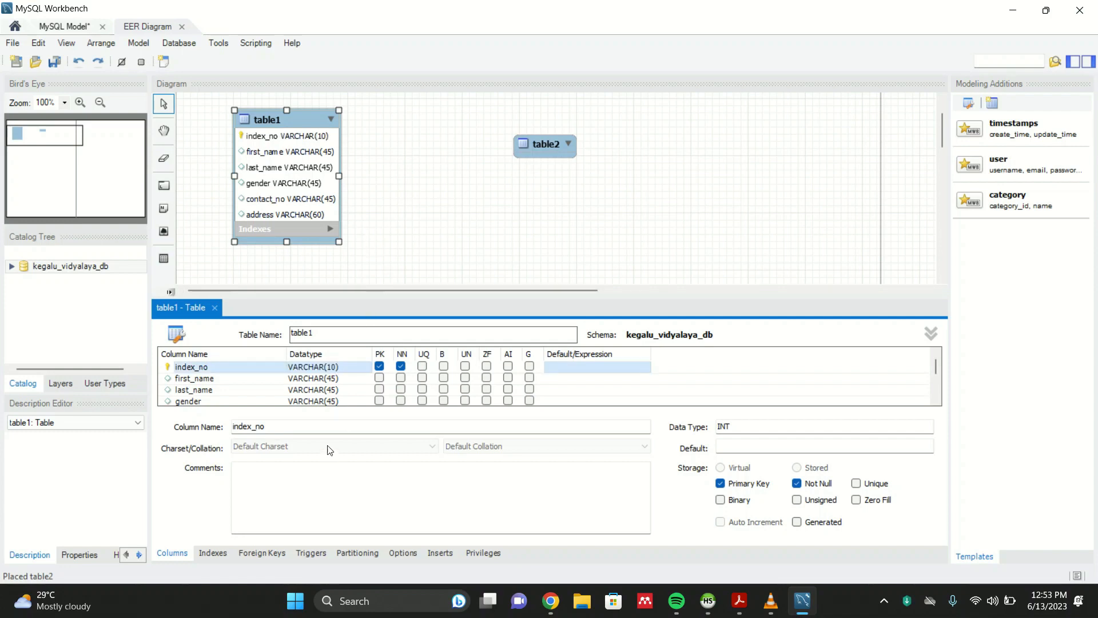
# - Set the contact_no column's datatype to VARCHAR(10)
pyautogui.scroll(-1, 346, 398)
pyautogui.click(332, 379)
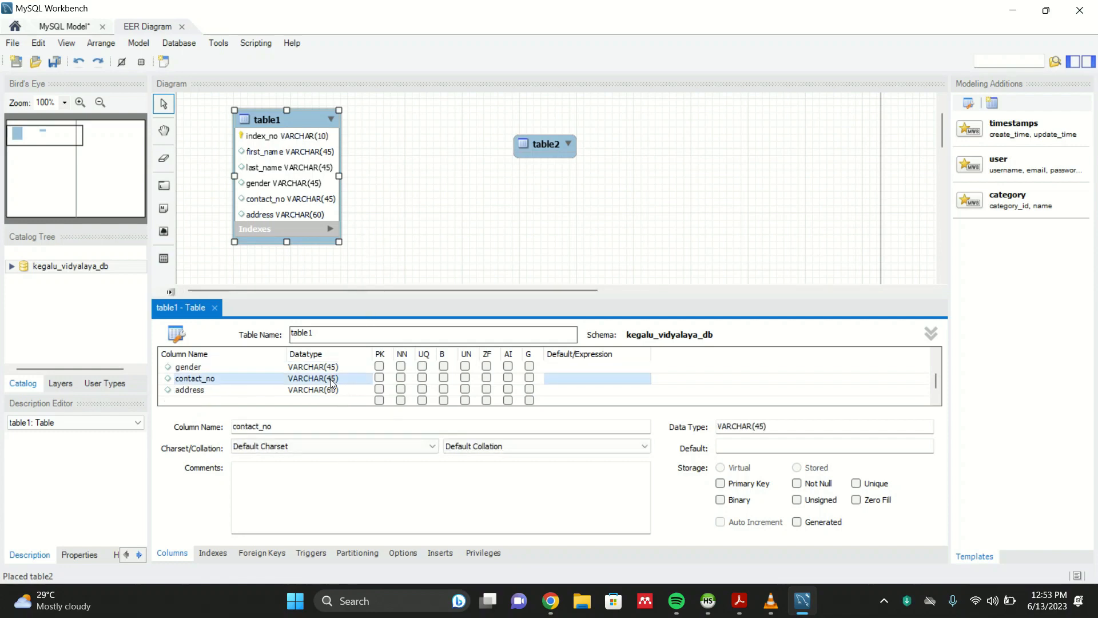
pyautogui.click(333, 380)
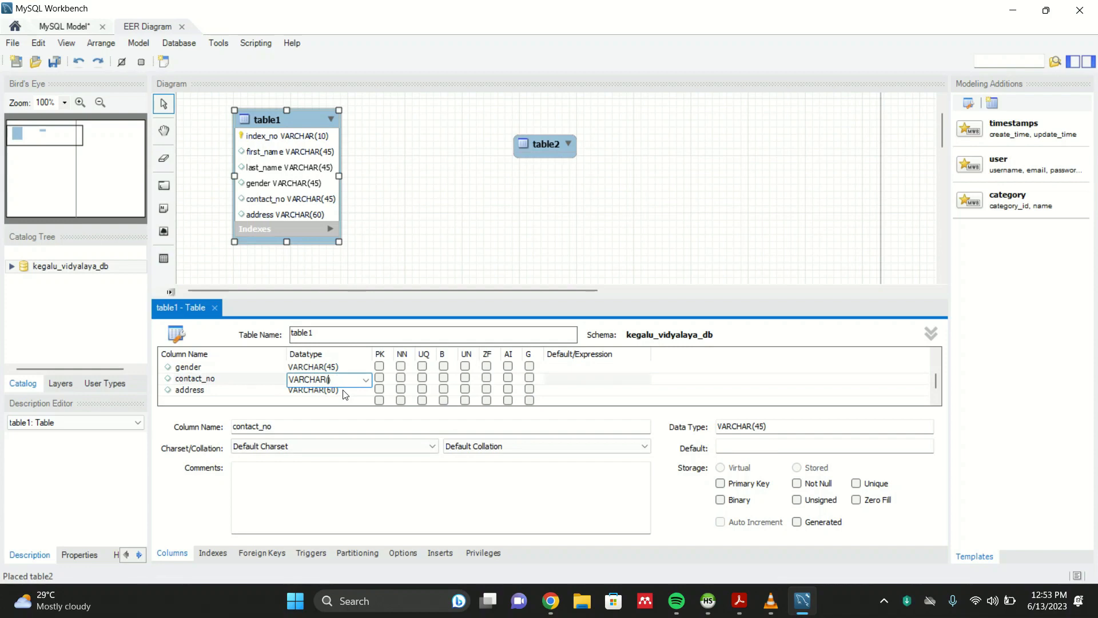
pyautogui.write('10')
# - Set the gender column's datatype to VARCHAR(10)
pyautogui.click(333, 367)
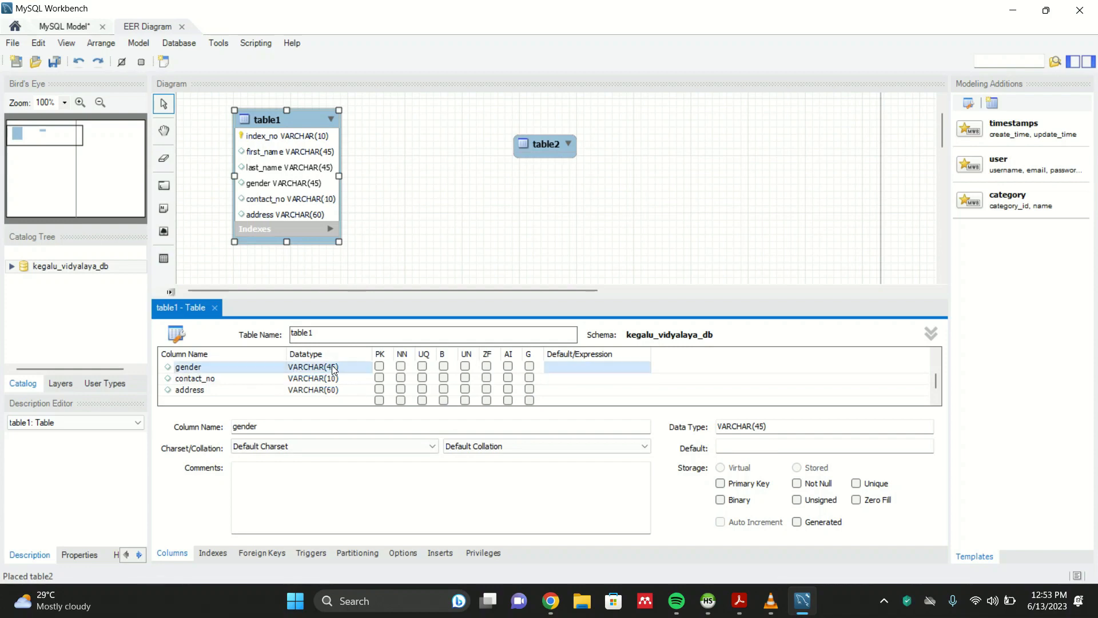
pyautogui.click(332, 367)
pyautogui.click(337, 369)
pyautogui.press('BackSpace')
pyautogui.press('BackSpace')
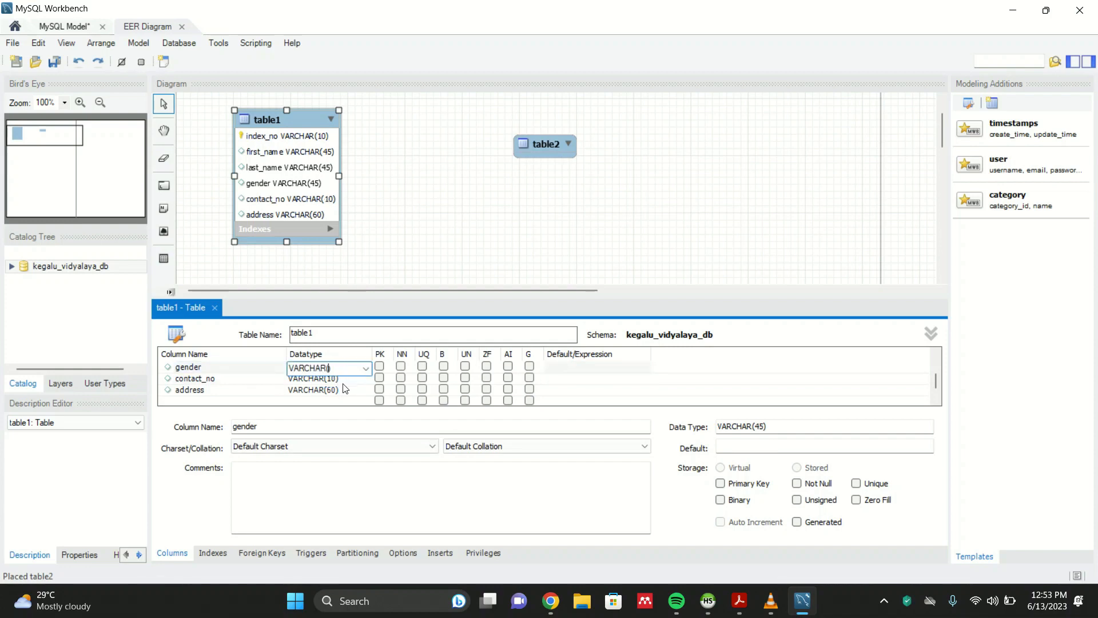
pyautogui.write('10')
pyautogui.press('Return')
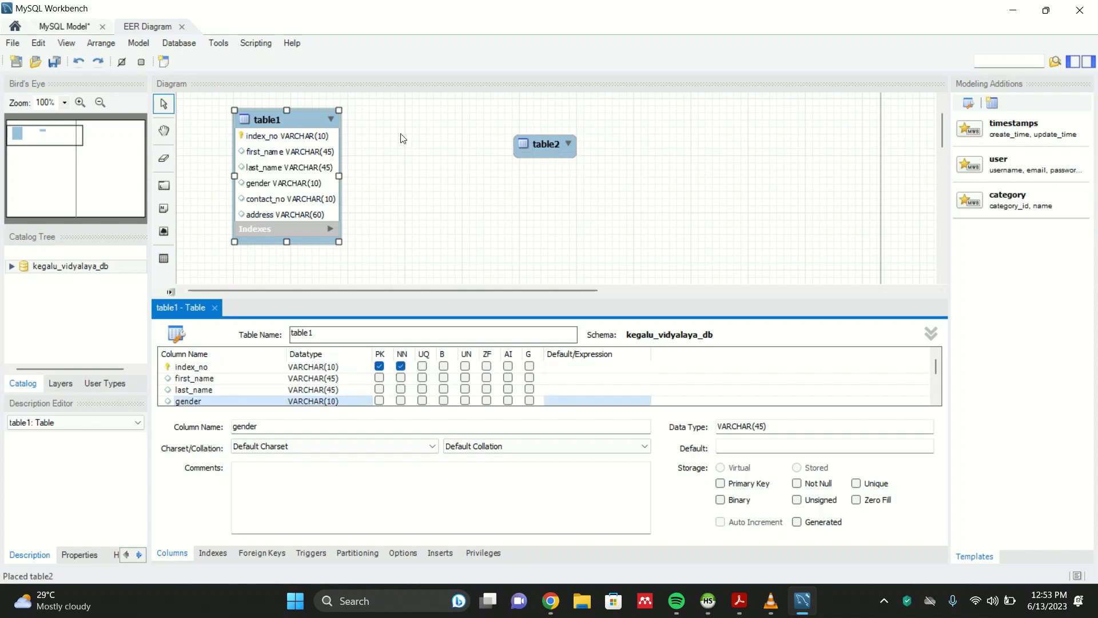
# - Rename the first table to student
pyautogui.click(400, 203)
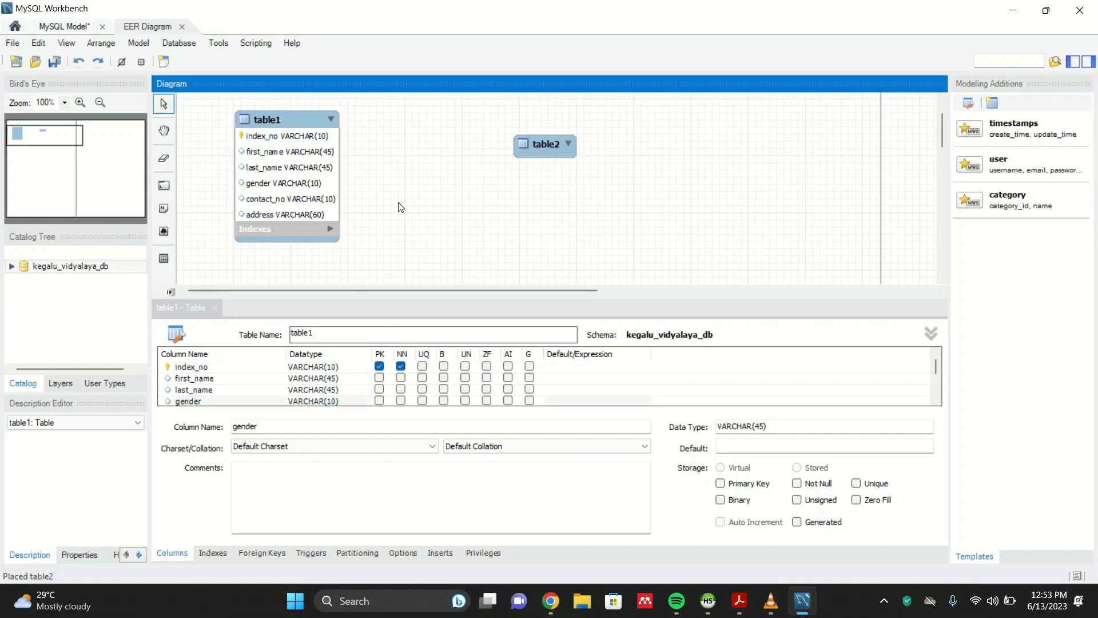
pyautogui.moveTo(284, 120)
pyautogui.mouseDown()
pyautogui.moveTo(266, 118)
pyautogui.moveTo(288, 126)
pyautogui.mouseUp()
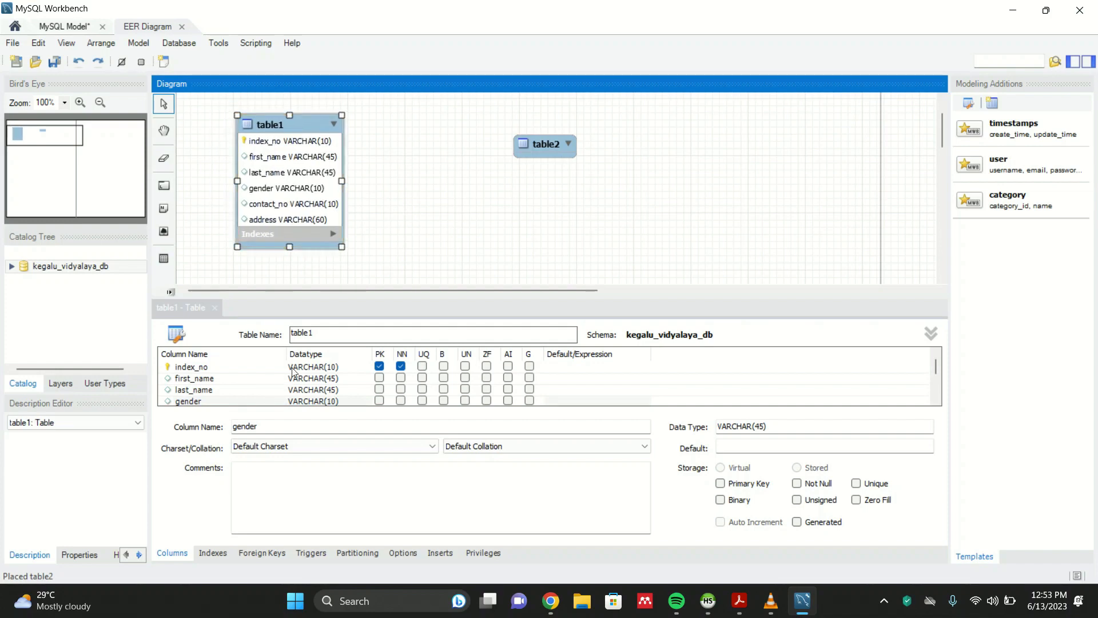
pyautogui.click(309, 332)
pyautogui.doubleClick(308, 332)
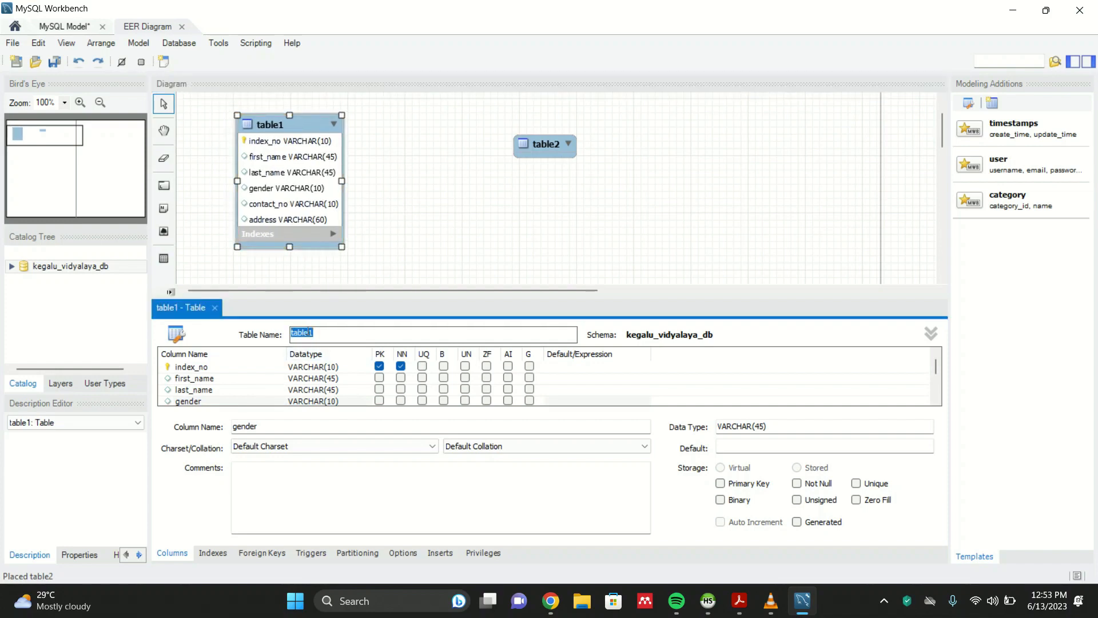
pyautogui.write('student')
pyautogui.press('Return')
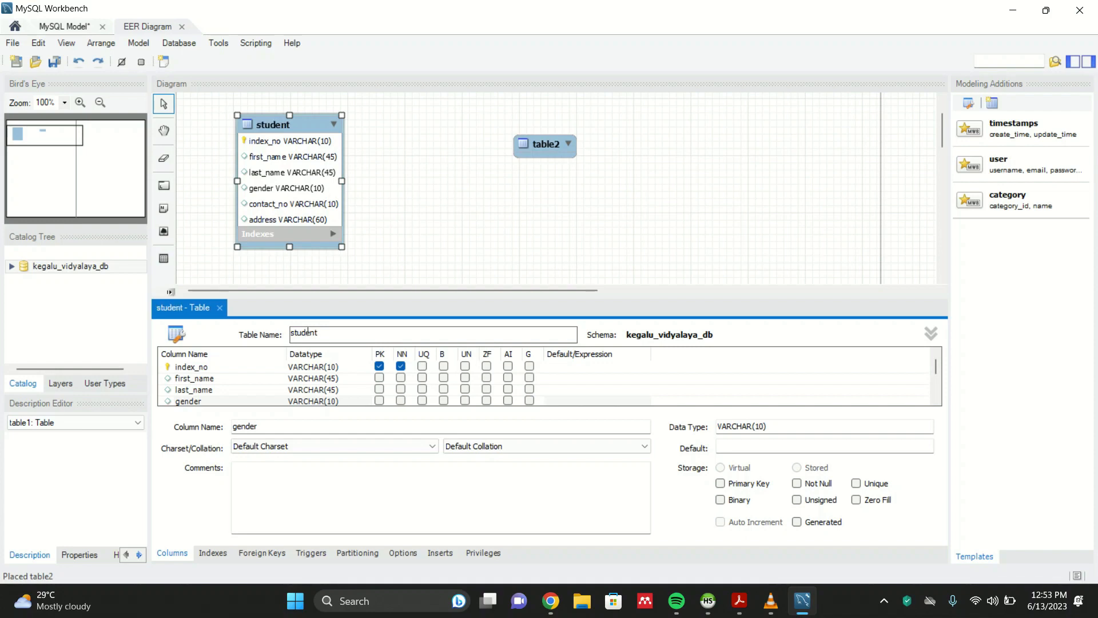
# - Move the second table next to student and rename it guardian
pyautogui.moveTo(539, 147); pyautogui.dragTo(457, 127)
pyautogui.doubleClick(458, 125)
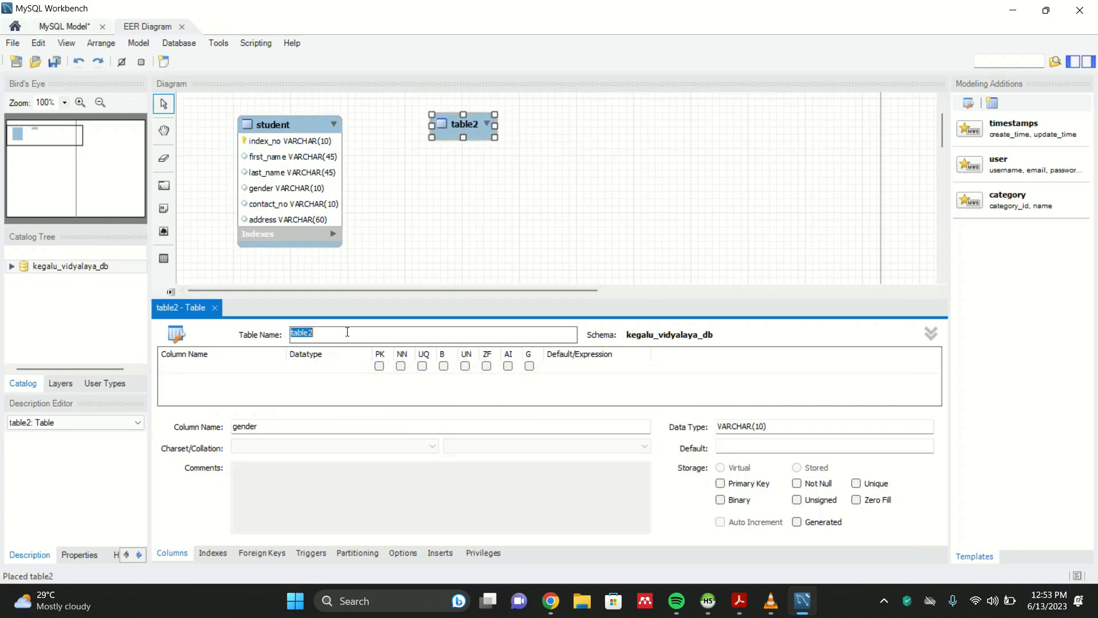
pyautogui.press('BackSpace')
pyautogui.write('guardian')
pyautogui.press('Return')
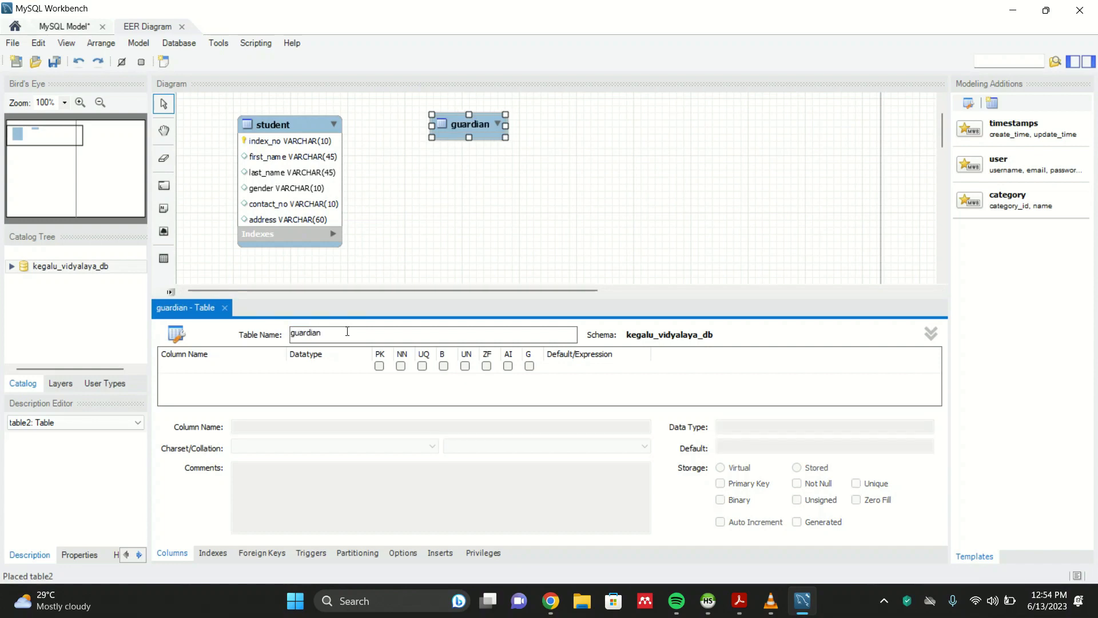
# - Replace the guardian table's default first column with a first_name column
pyautogui.click(239, 368)
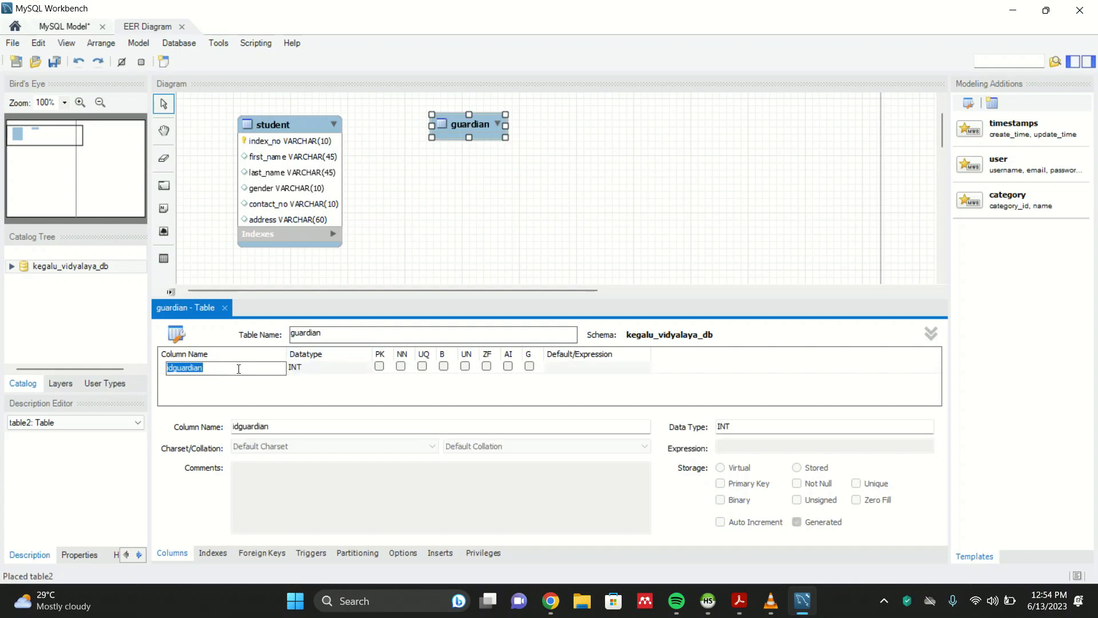
pyautogui.press('BackSpace')
pyautogui.write('first_name')
pyautogui.press('Tab')
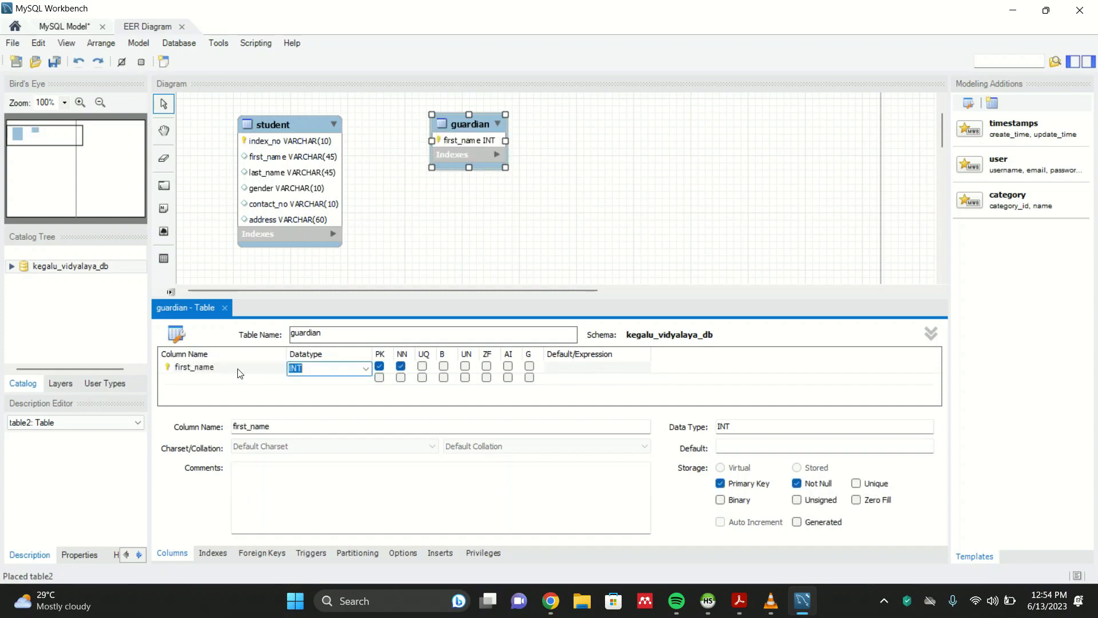
# - Add last_name and gender columns to the guardian table
pyautogui.click(231, 380)
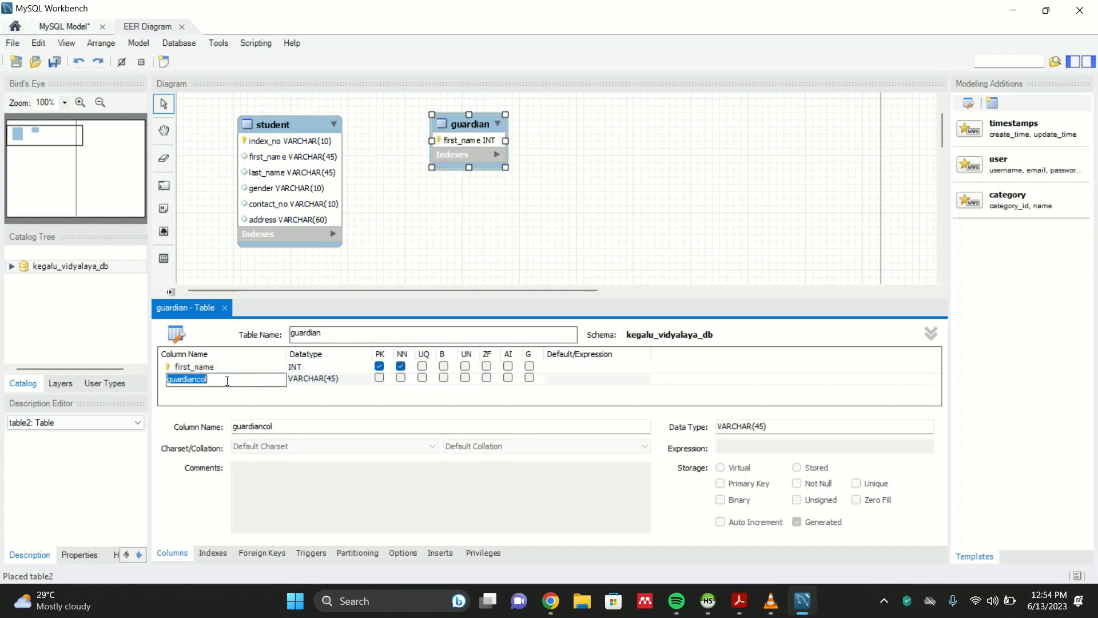
pyautogui.press('BackSpace')
pyautogui.write('last_name')
pyautogui.press('Tab')
pyautogui.click(220, 389)
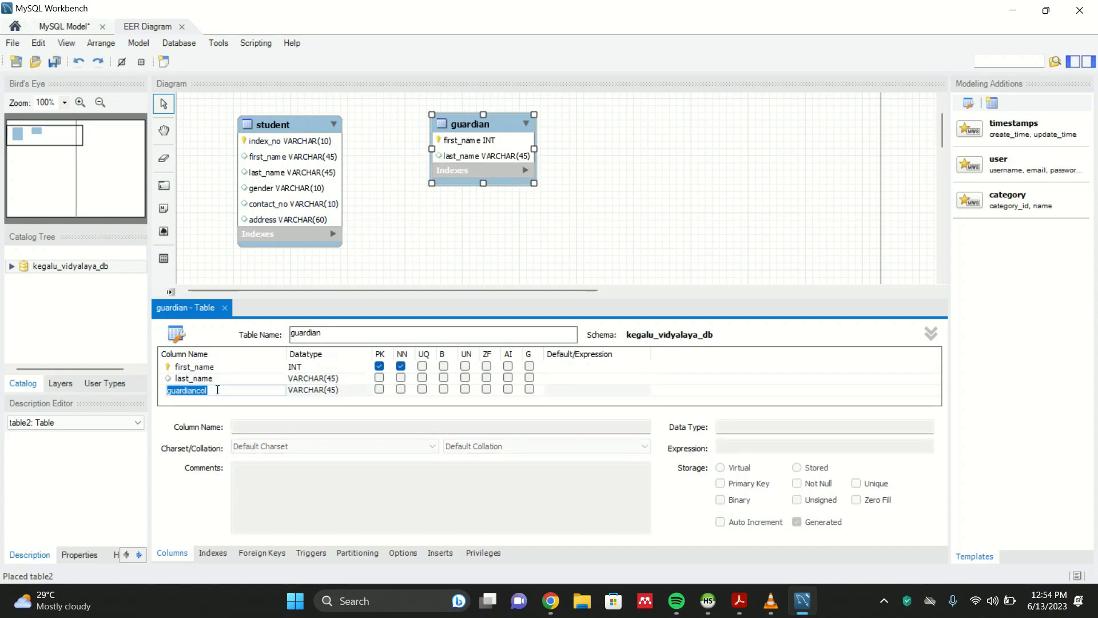
pyautogui.press('BackSpace')
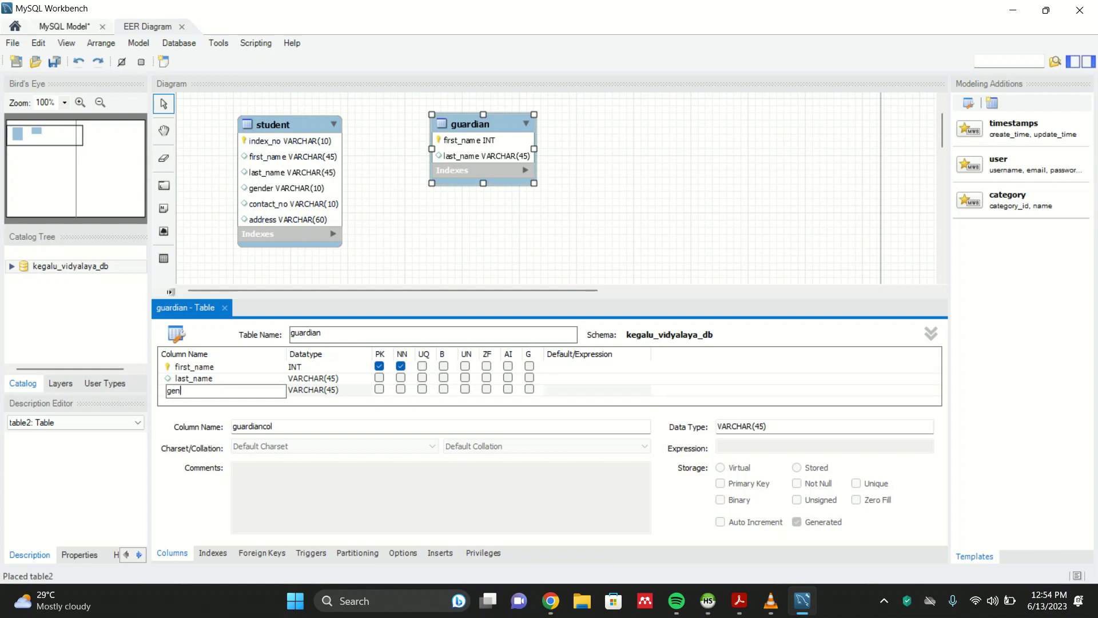
pyautogui.write('gender')
pyautogui.press('Tab')
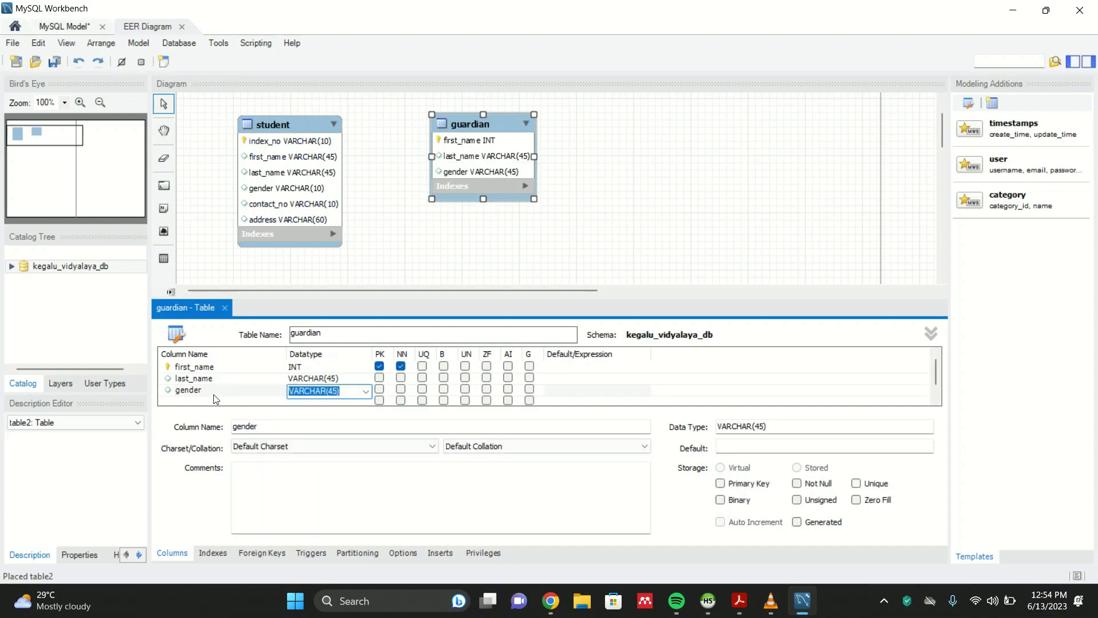
# - Add a contact_no column to the guardian table
pyautogui.click(200, 400)
pyautogui.press('BackSpace')
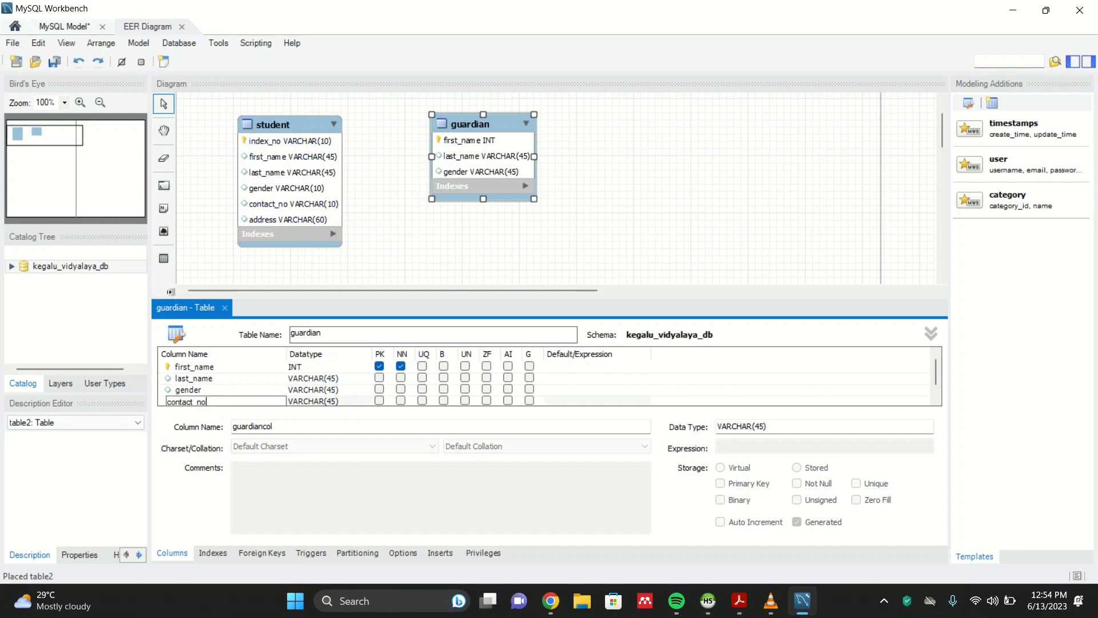
pyautogui.click(316, 400)
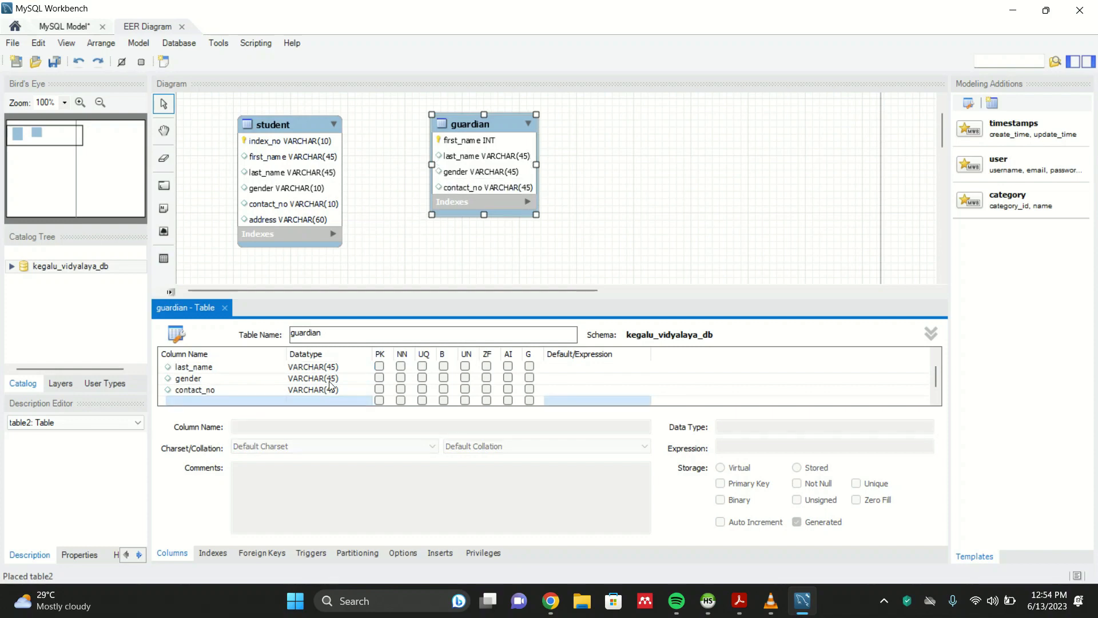
# - Set the contact_no and gender columns of the guardian table to VARCHAR(10)
pyautogui.click(323, 391)
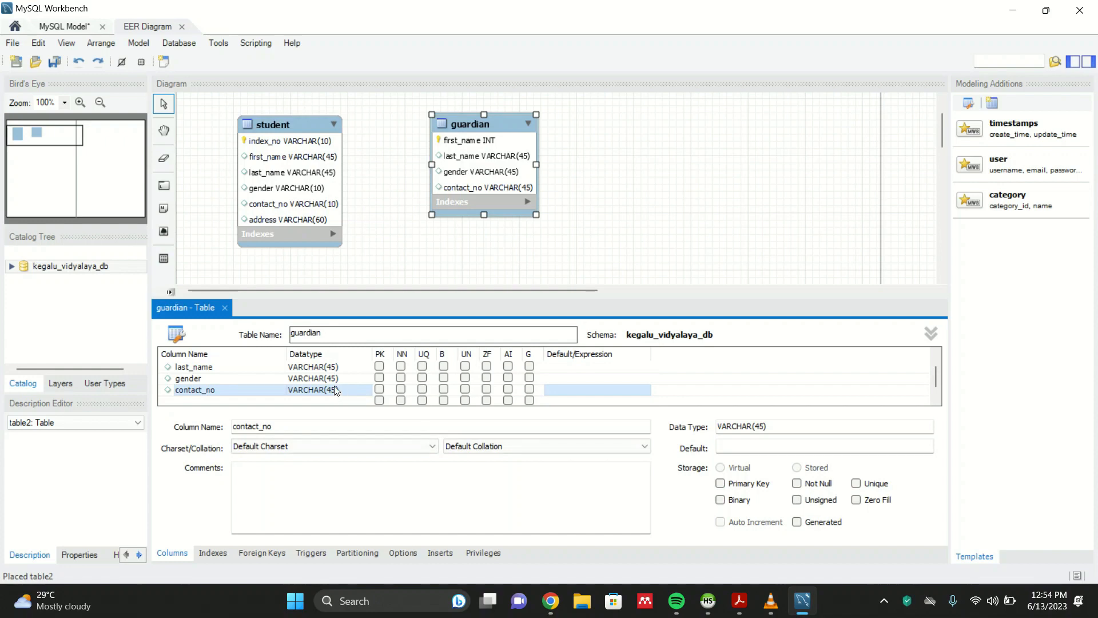
pyautogui.click(335, 391)
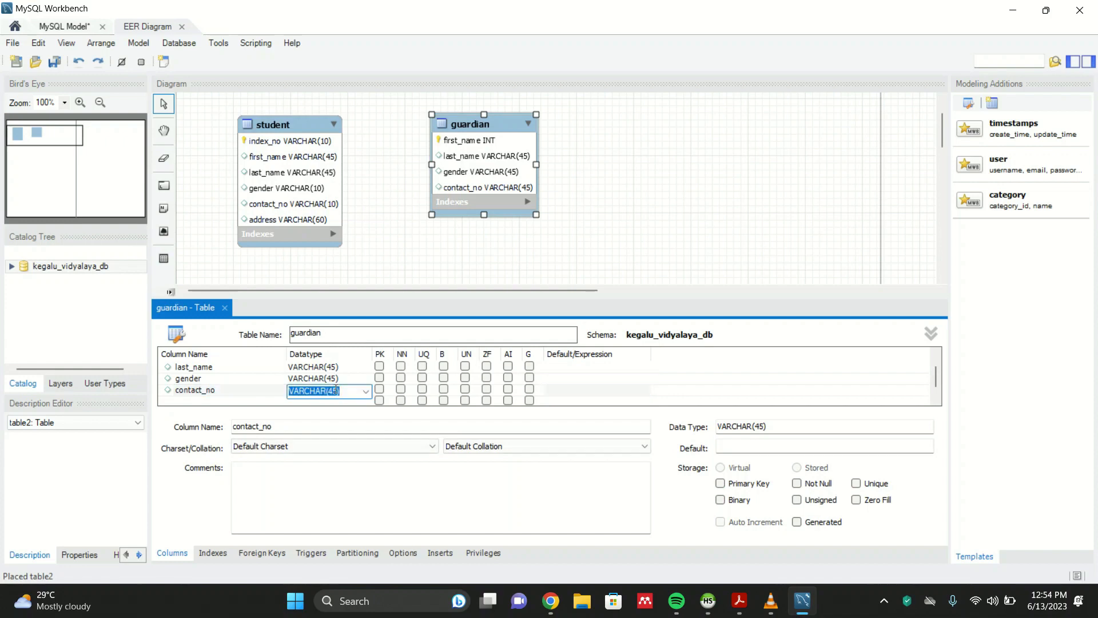
pyautogui.click(337, 391)
pyautogui.press('BackSpace')
pyautogui.press('BackSpace')
pyautogui.press('BackSpace')
pyautogui.write('10')
pyautogui.click(340, 379)
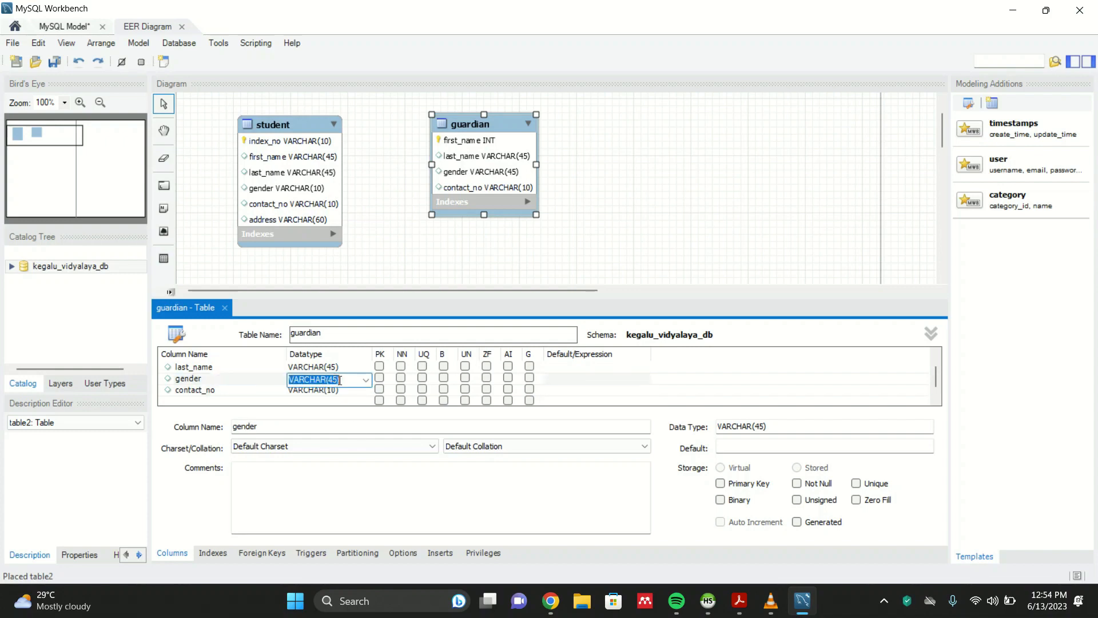
pyautogui.click(336, 381)
pyautogui.write('10')
# - Change the guardian table's first_name column datatype from INT to VARCHAR(10)
pyautogui.click(359, 368)
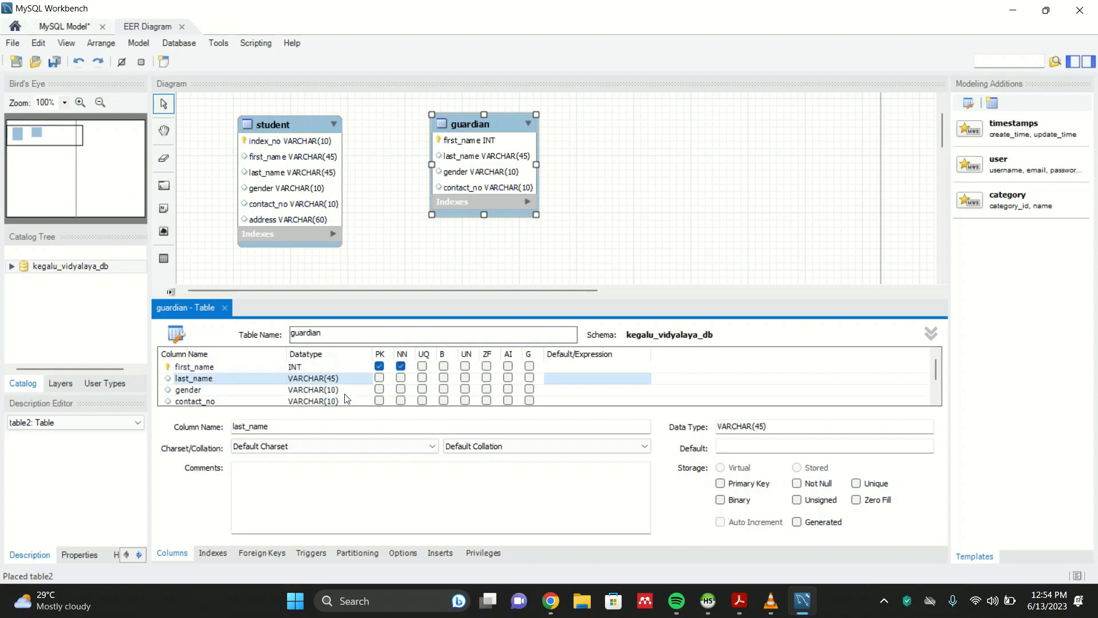
pyautogui.click(326, 368)
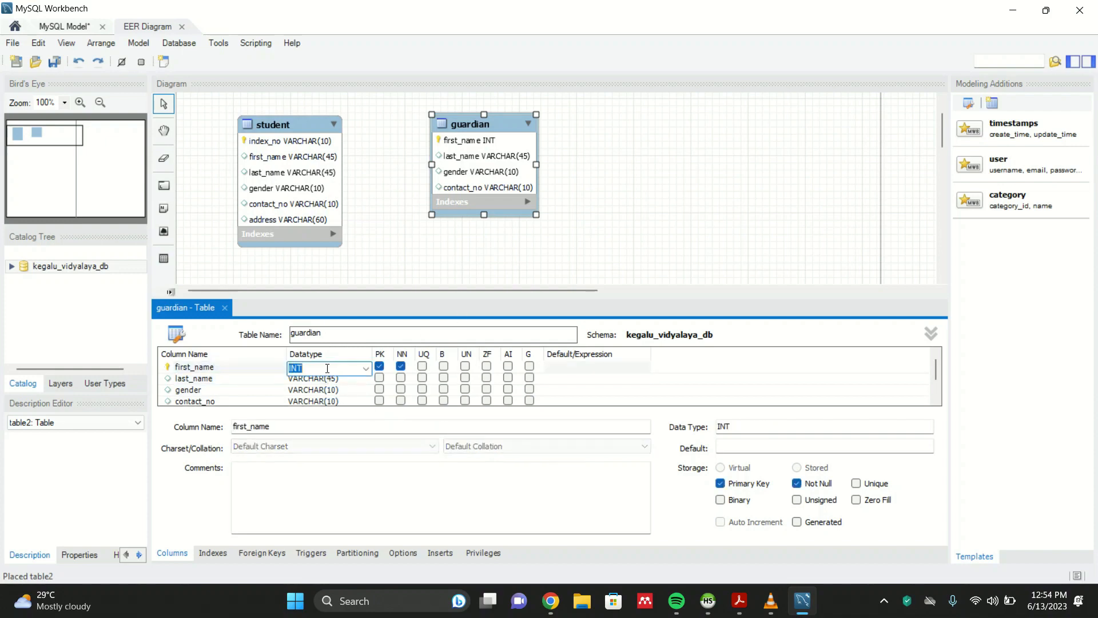
pyautogui.click(365, 369)
pyautogui.scroll(-3, 333, 349)
pyautogui.scroll(-2, 333, 349)
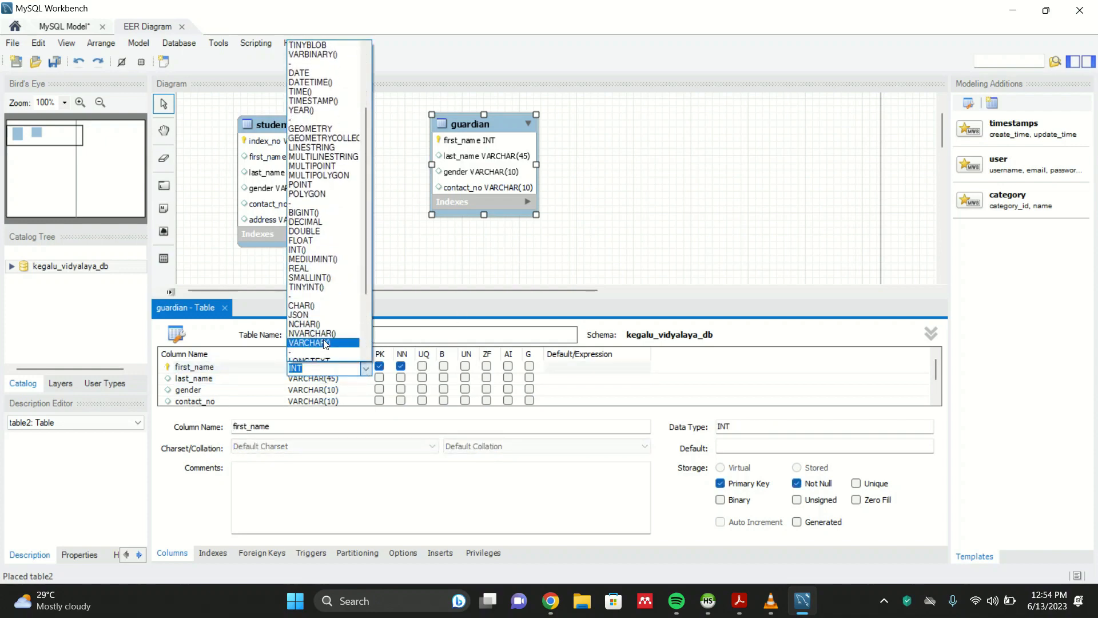
pyautogui.click(333, 349)
pyautogui.write('10')
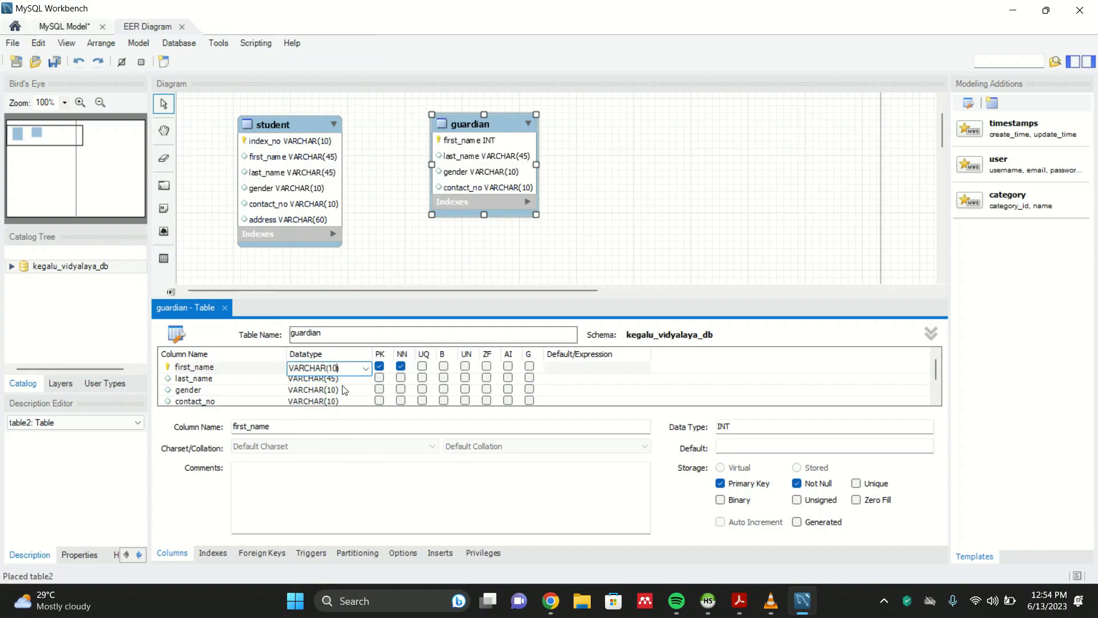
pyautogui.click(337, 402)
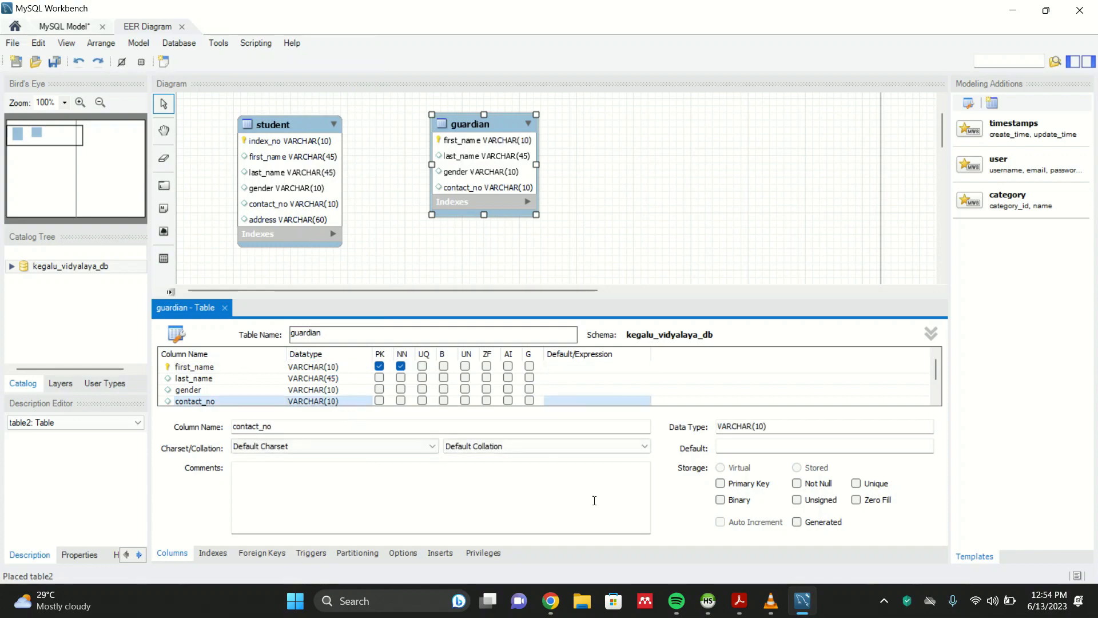
# - Review the student and guardian table specifications in the question set PDF
pyautogui.click(740, 601)
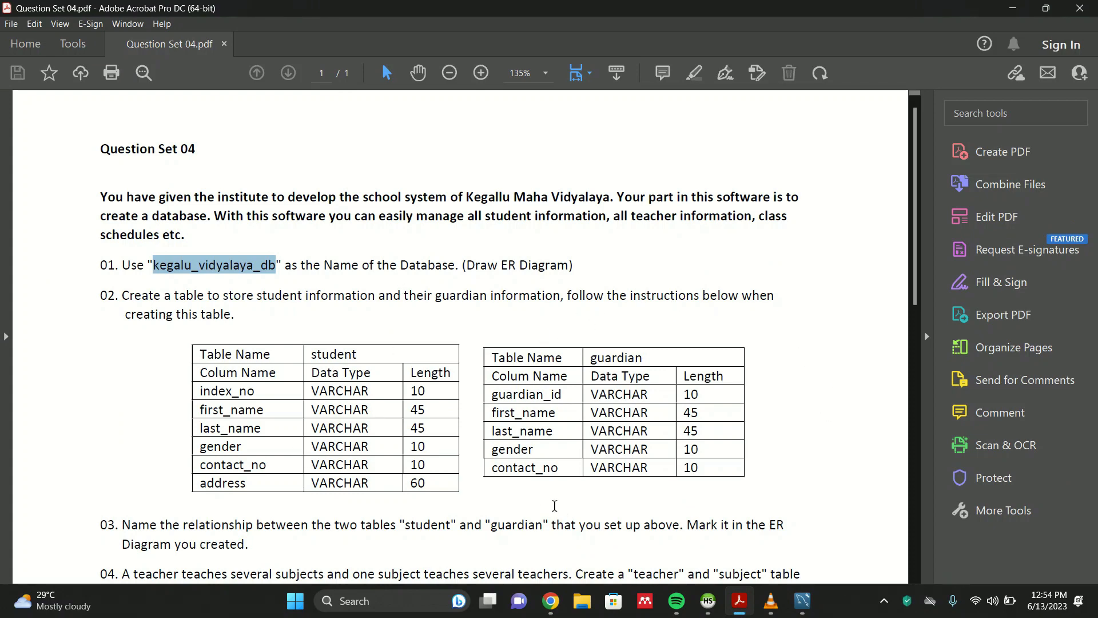
pyautogui.scroll(-1, 780, 404)
pyautogui.rightClick(768, 394)
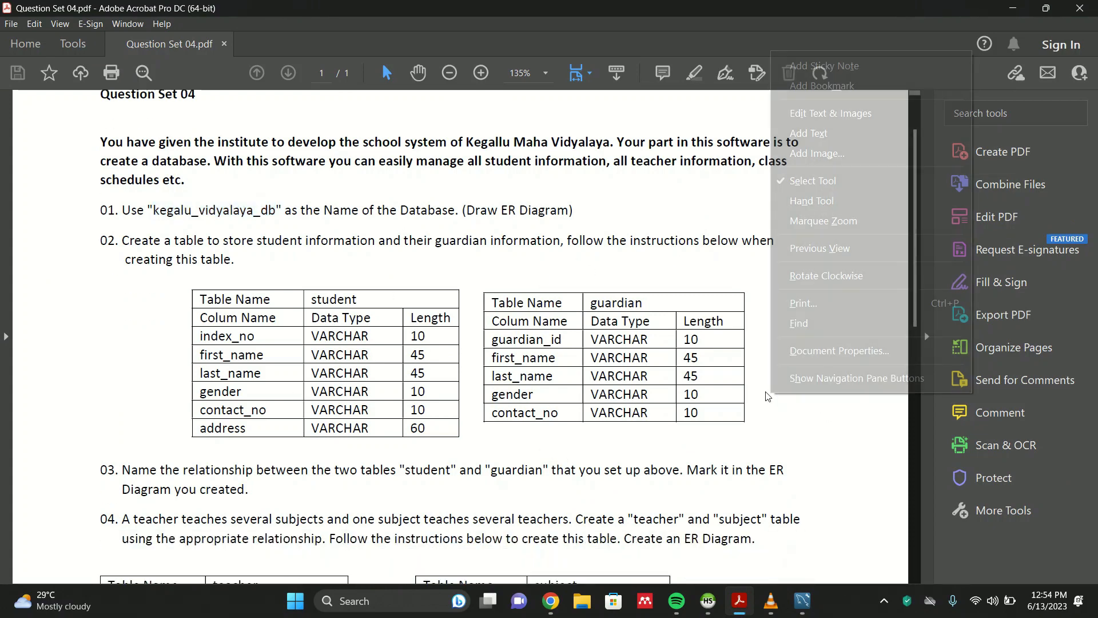
pyautogui.click(496, 345)
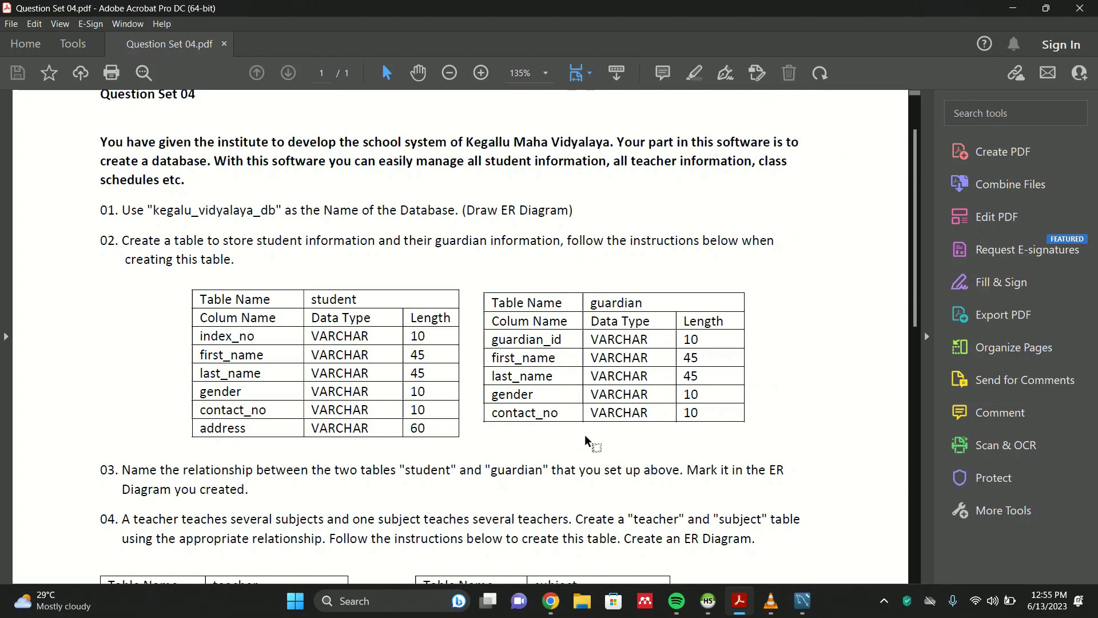
pyautogui.scroll(-1, 589, 441)
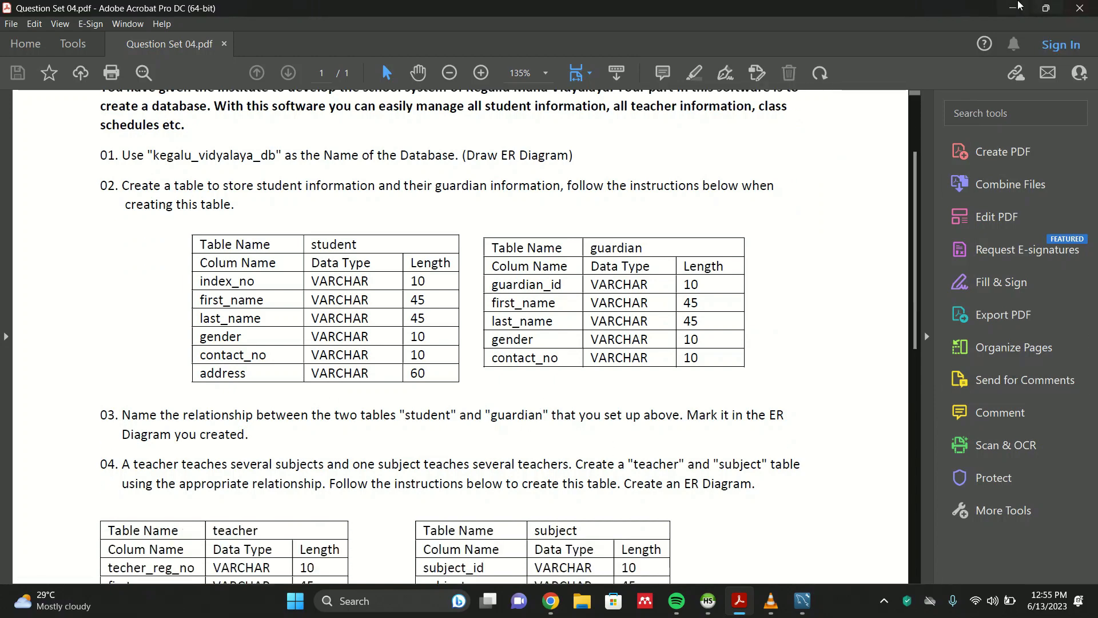
pyautogui.click(1013, 7)
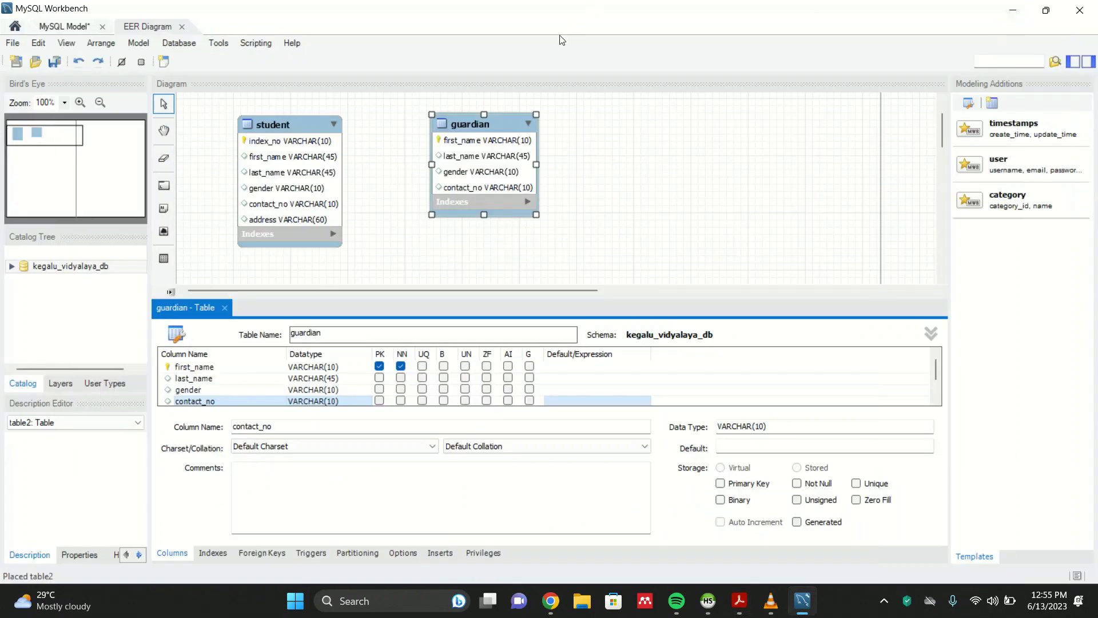
# - Reposition the guardian table further right of the student table in the diagram
pyautogui.click(711, 128)
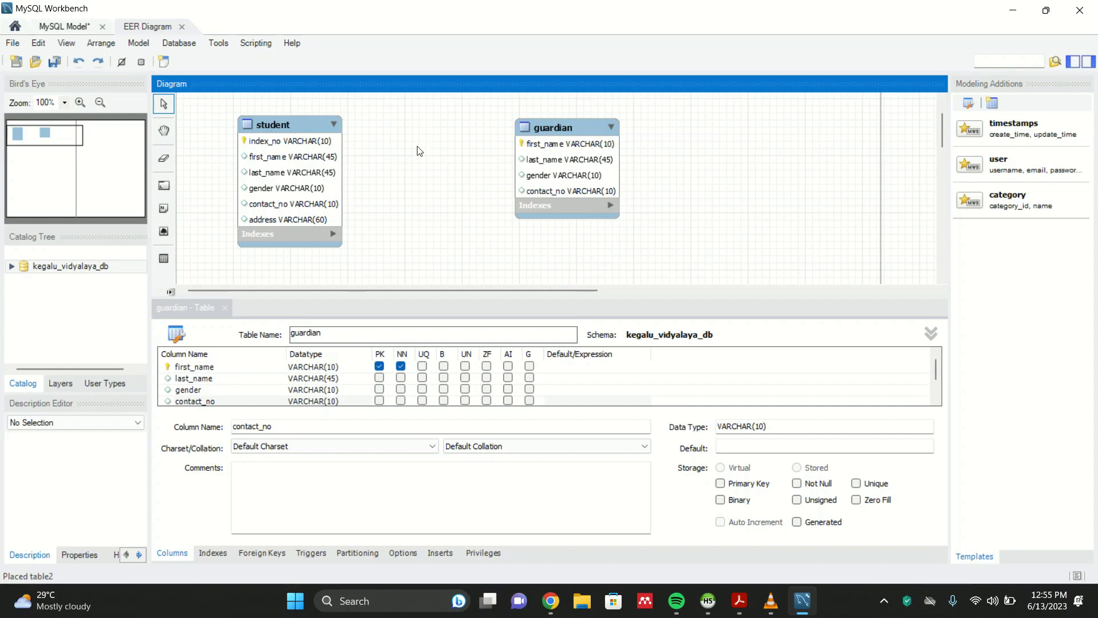
pyautogui.moveTo(548, 125)
pyautogui.mouseDown()
pyautogui.moveTo(458, 135)
pyautogui.moveTo(568, 133)
pyautogui.moveTo(542, 133)
pyautogui.mouseUp()
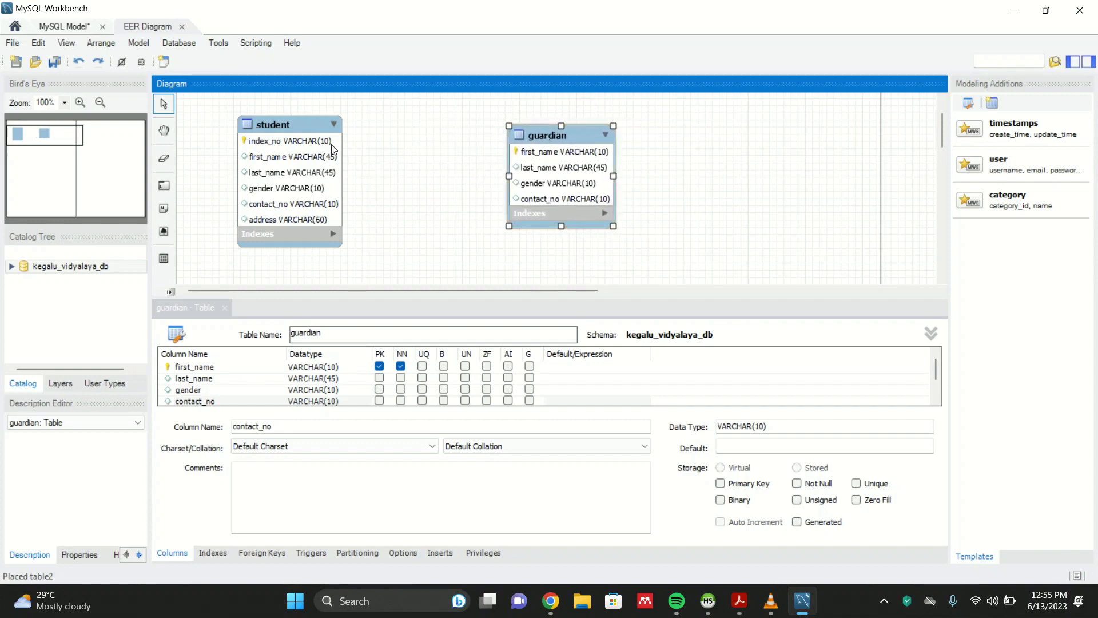
pyautogui.click(452, 107)
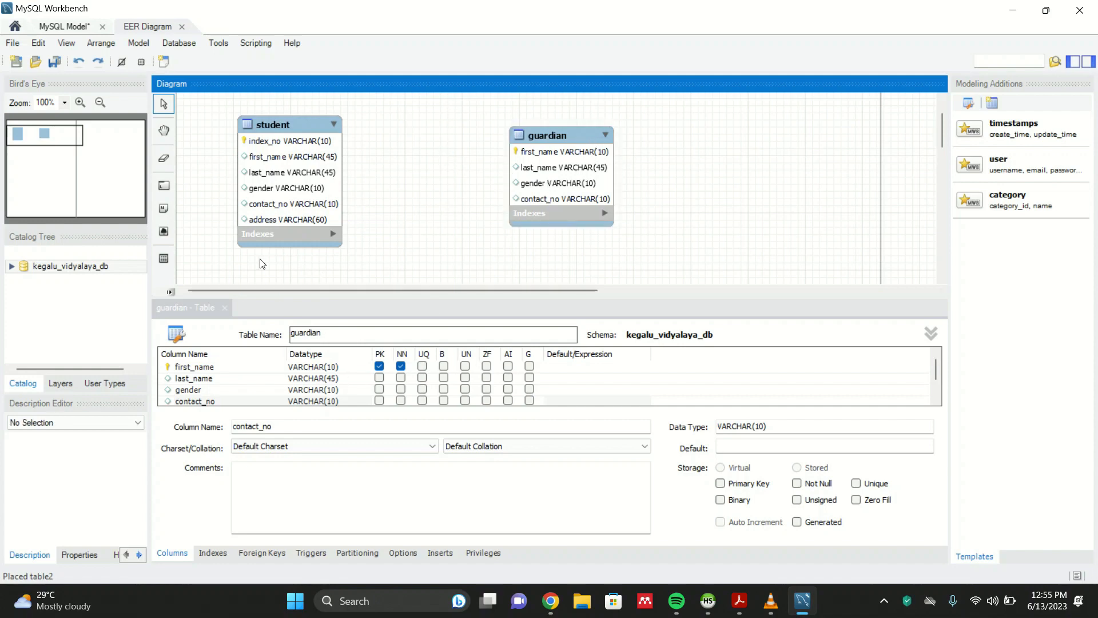
# - Create a 1:n non-identifying relationship with student receiving the foreign key from guardian, and nudge guardian slightly down
pyautogui.click(224, 308)
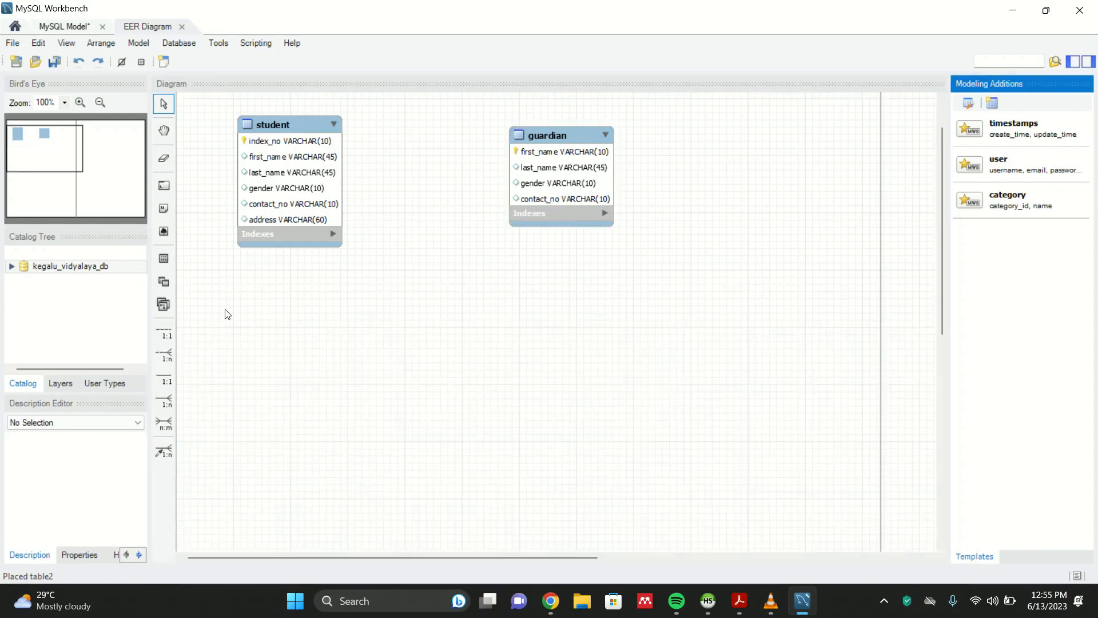
pyautogui.click(170, 356)
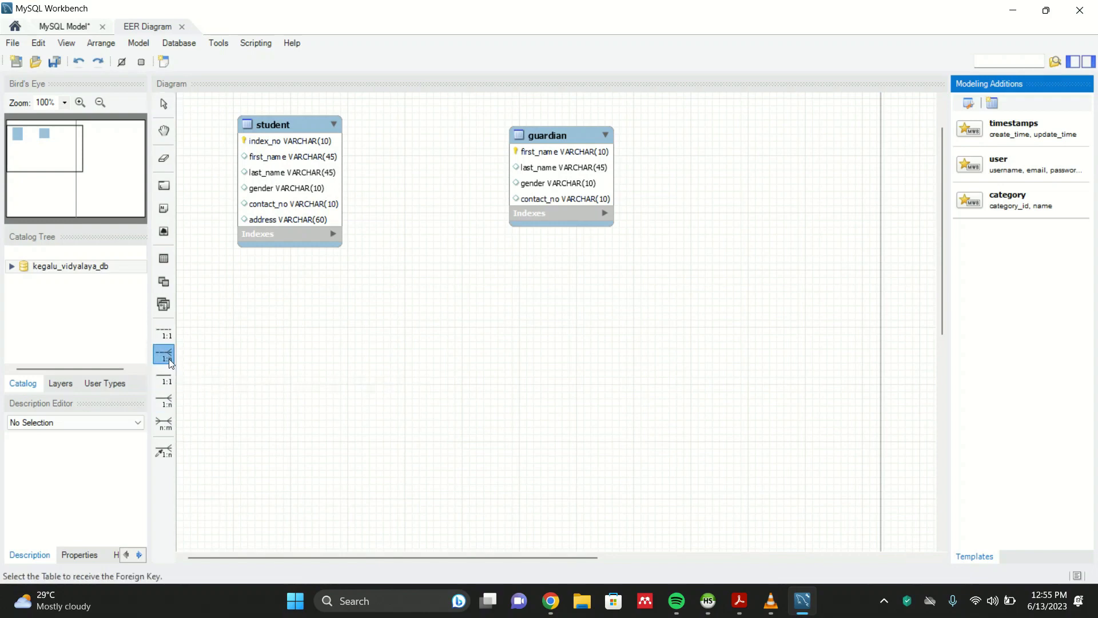
pyautogui.click(338, 212)
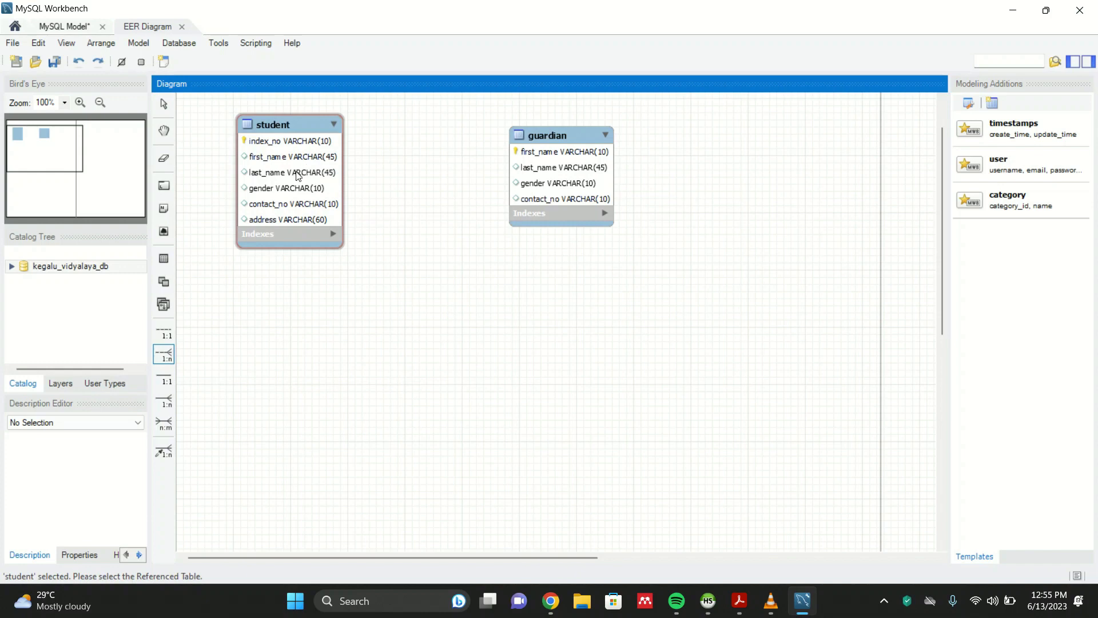
pyautogui.click(577, 167)
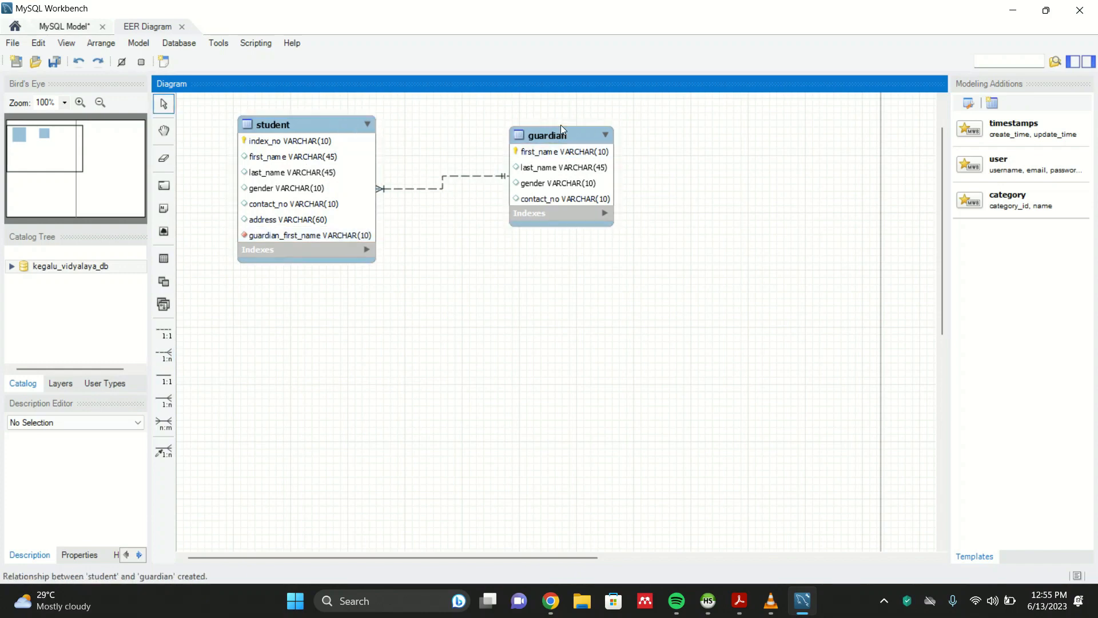
pyautogui.moveTo(565, 135); pyautogui.dragTo(612, 144)
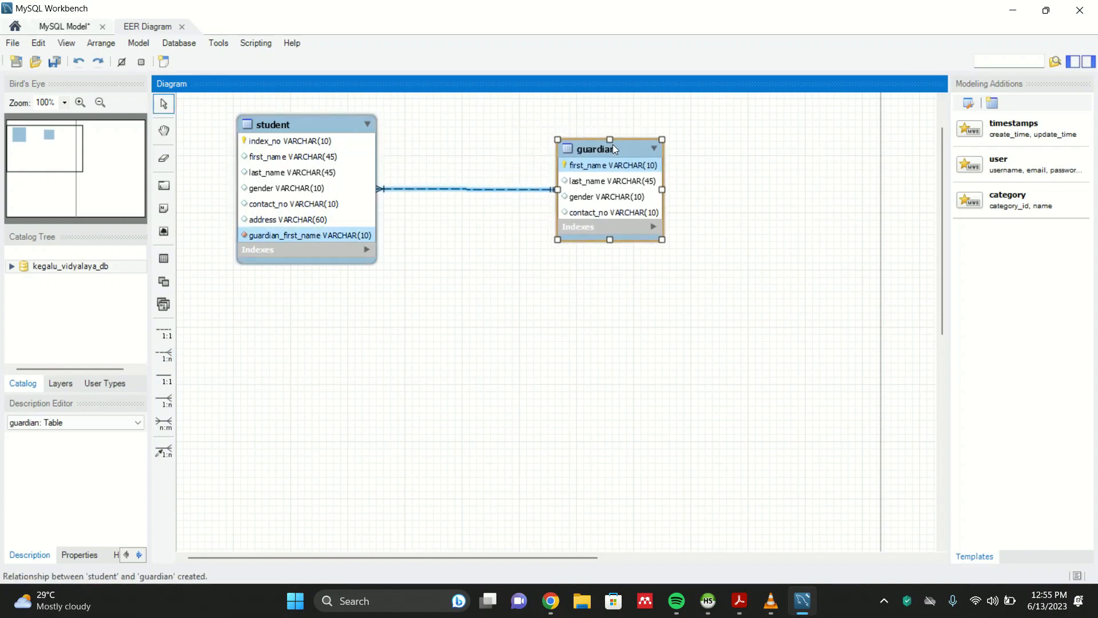
pyautogui.click(767, 157)
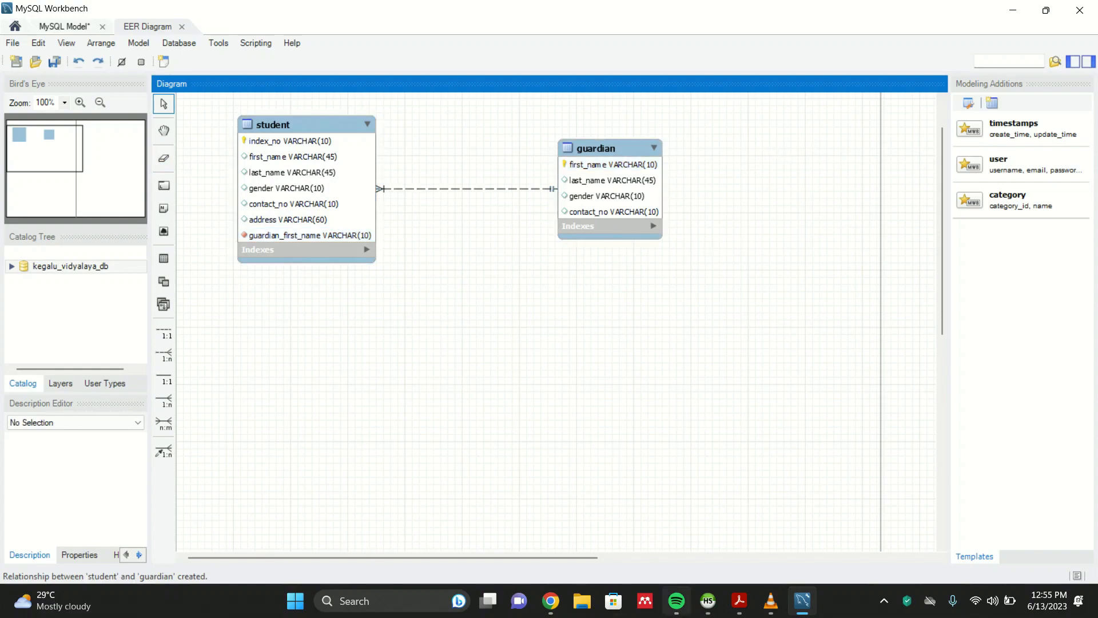
# - Read the teacher and subject table specifications in the question set PDF and return to the diagram
pyautogui.click(739, 601)
pyautogui.scroll(-4, 227, 284)
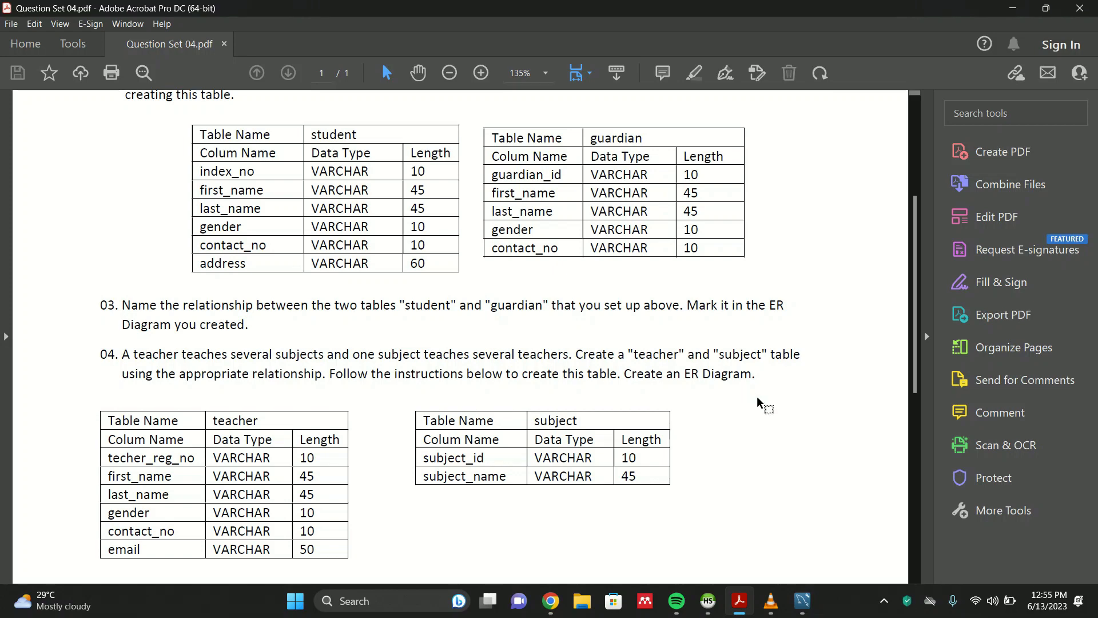
pyautogui.scroll(-3, 762, 404)
pyautogui.scroll(2, 443, 255)
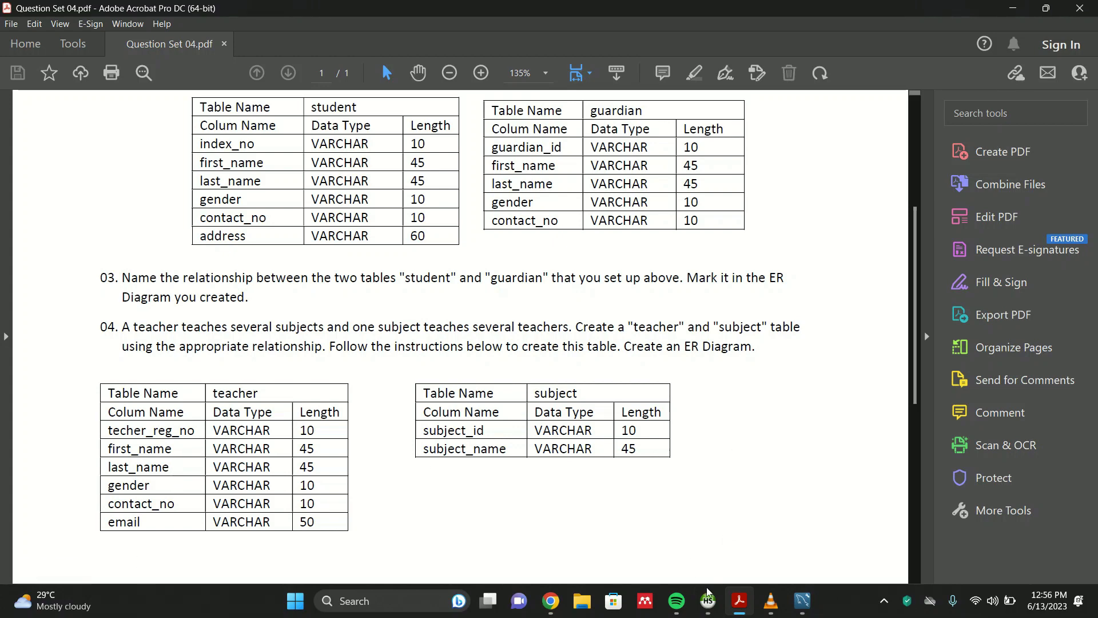
pyautogui.click(708, 601)
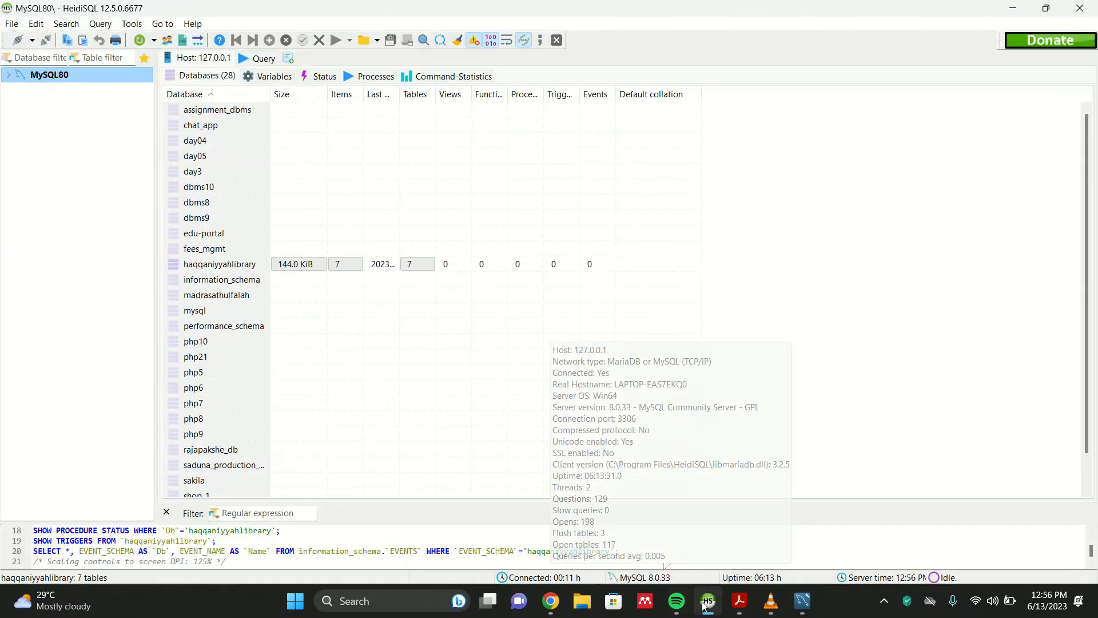
pyautogui.click(708, 602)
pyautogui.click(802, 600)
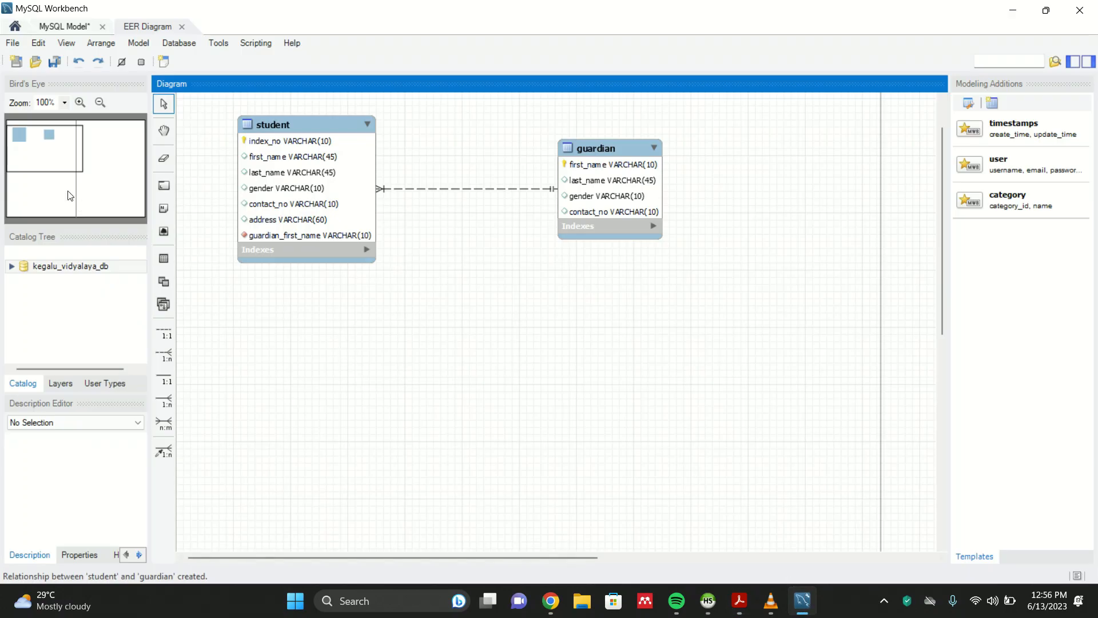
# - Place a new table below the student table and rename it teacher
pyautogui.click(163, 259)
pyautogui.click(295, 311)
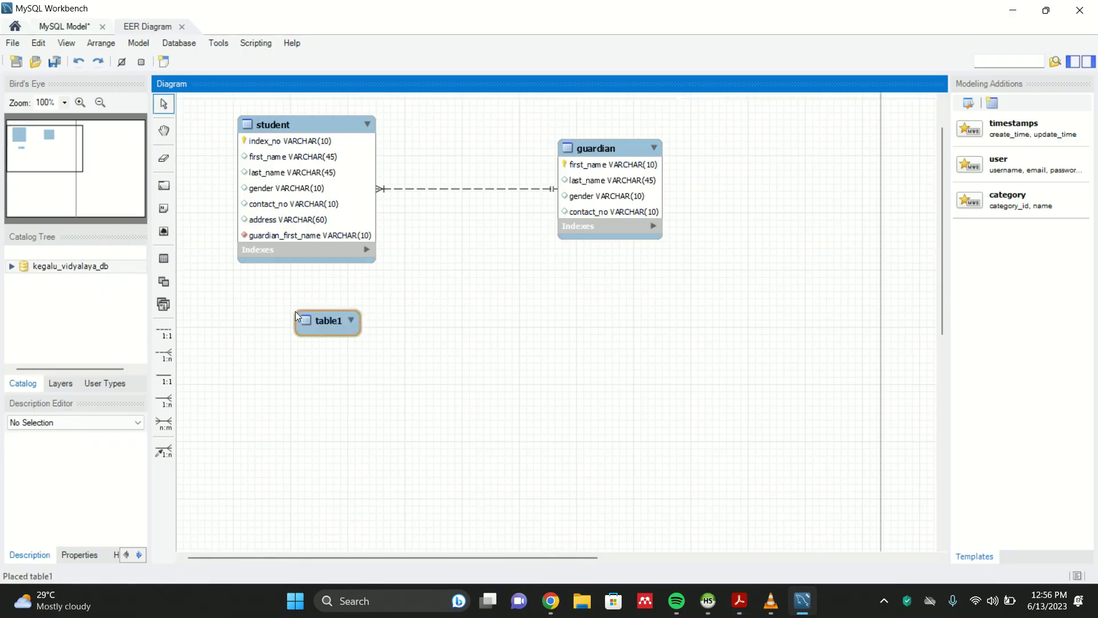
pyautogui.doubleClick(327, 316)
pyautogui.press('BackSpace')
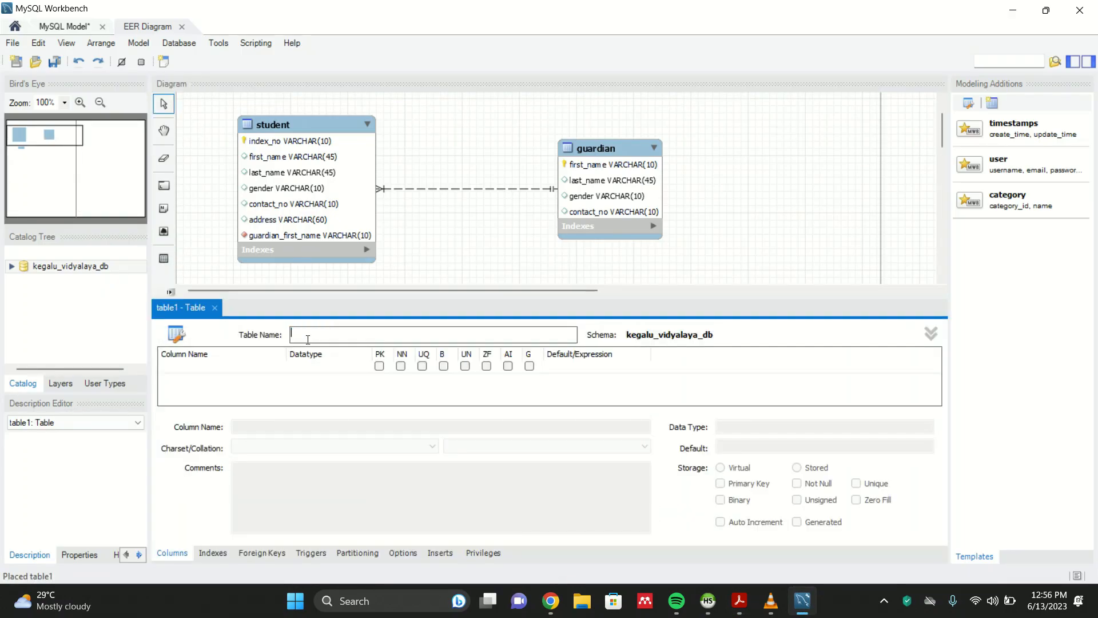
pyautogui.write('teacher')
# - Rename the teacher table's default first column to teacher_reg_no
pyautogui.doubleClick(212, 365)
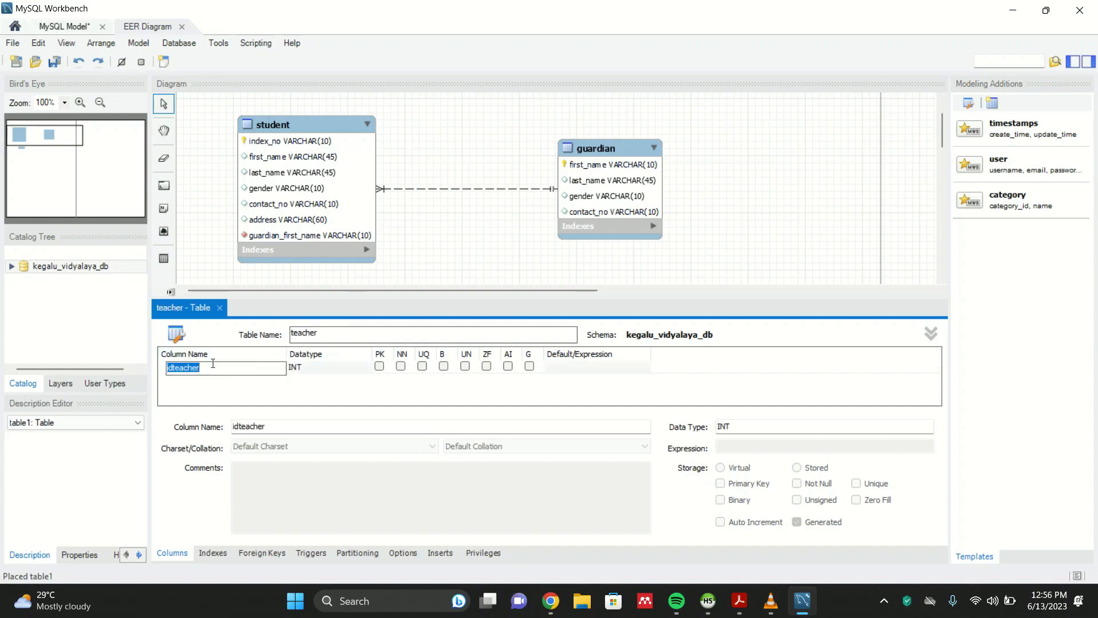
pyautogui.press('BackSpace')
pyautogui.press('Return')
# - Add first_name and last_name columns to the teacher table
pyautogui.click(217, 380)
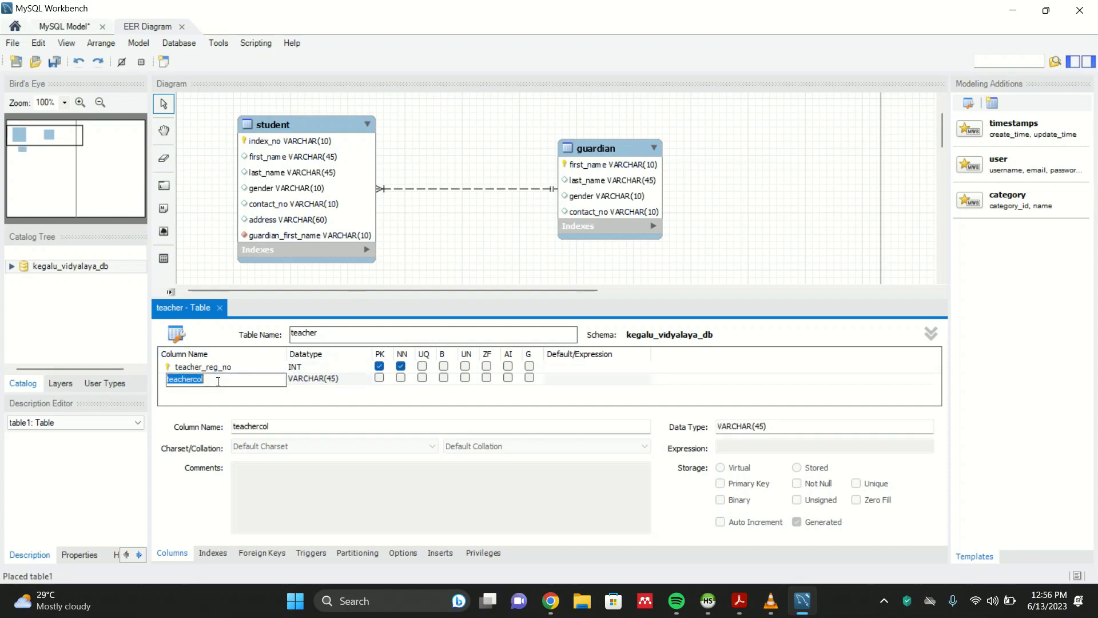
pyautogui.write('first_name')
pyautogui.press('Return')
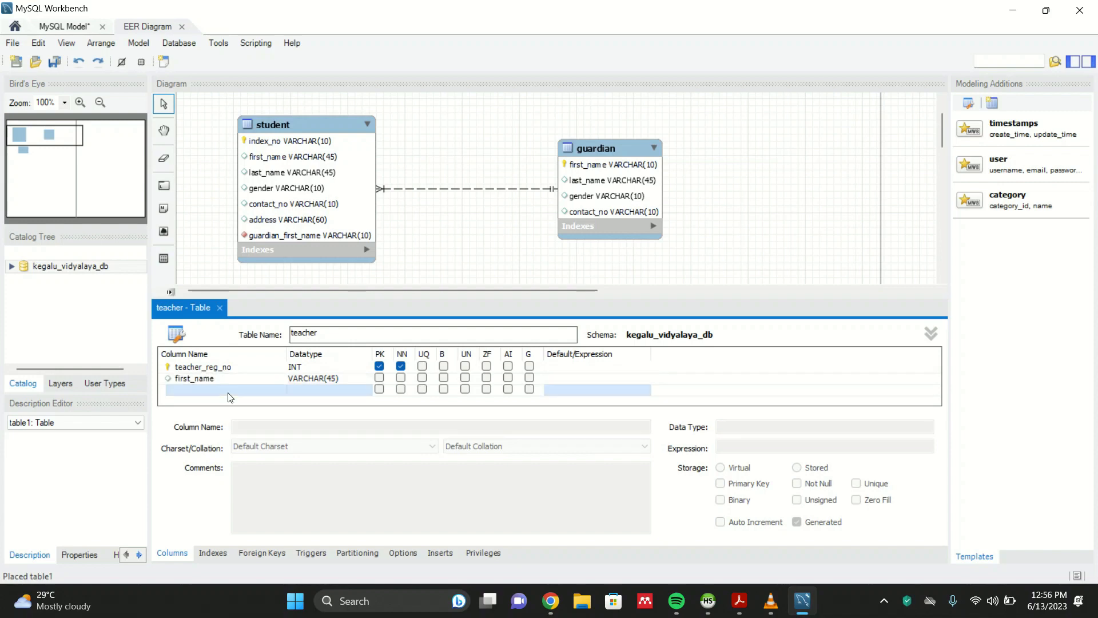
pyautogui.write('last_')
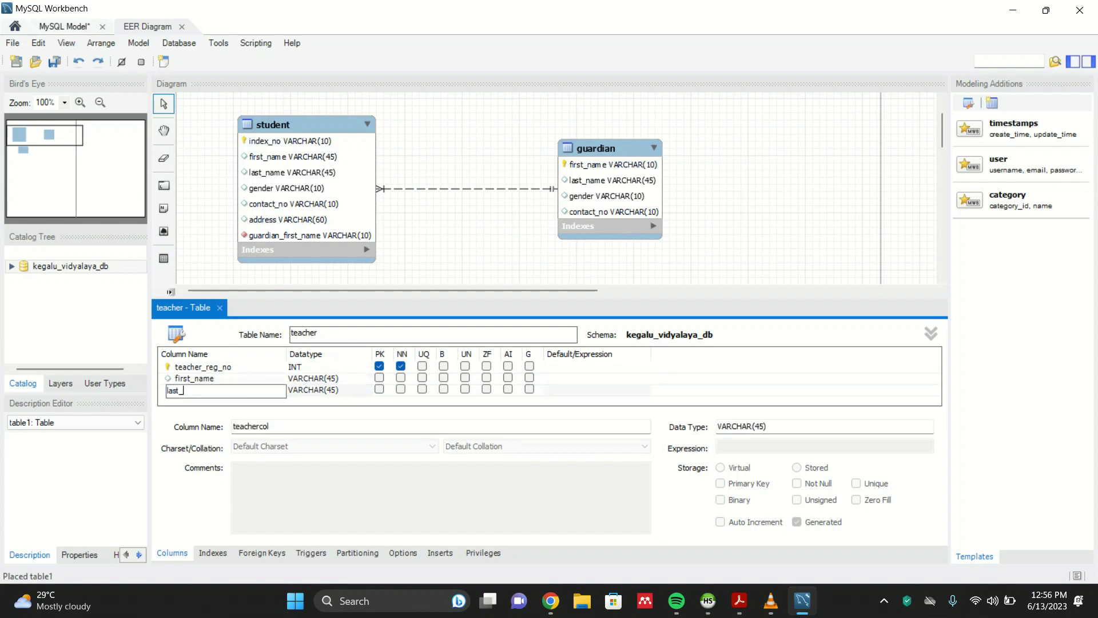
pyautogui.write('name')
pyautogui.press('Return')
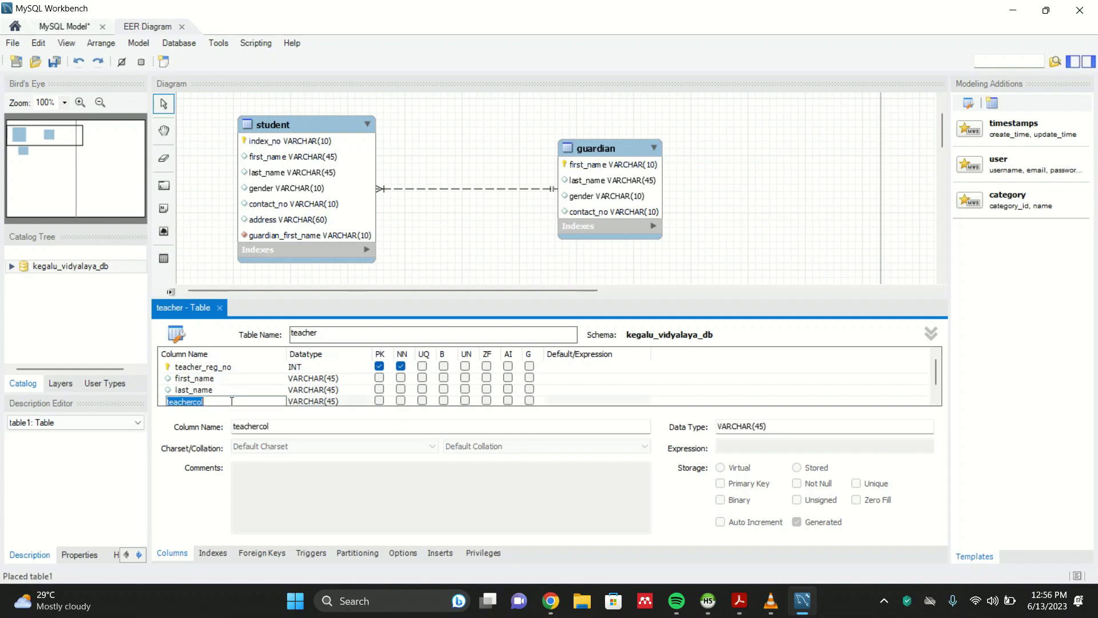
# - Add gender, contact_no and email columns to the teacher table
pyautogui.write('gender')
pyautogui.press('Return')
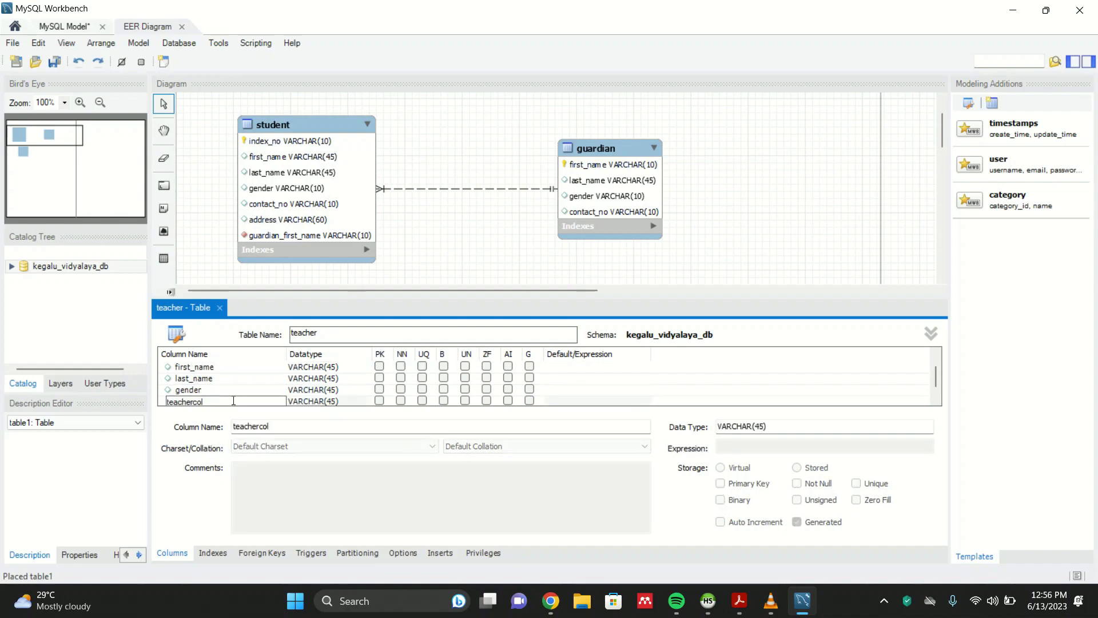
pyautogui.write('contact_no')
pyautogui.press('Return')
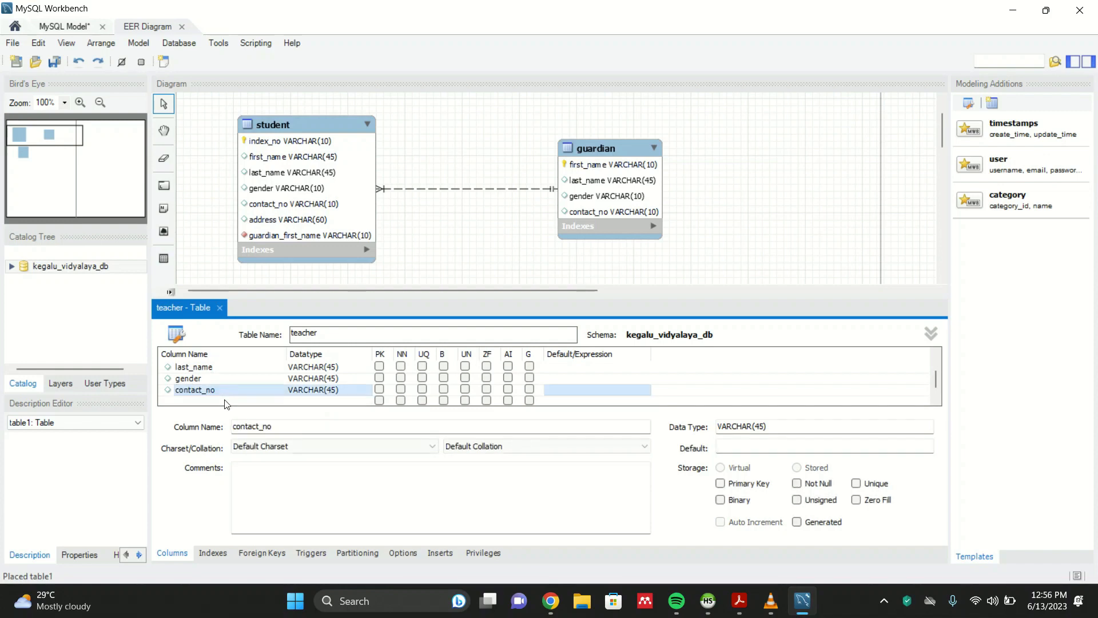
pyautogui.click(227, 402)
pyautogui.write('email')
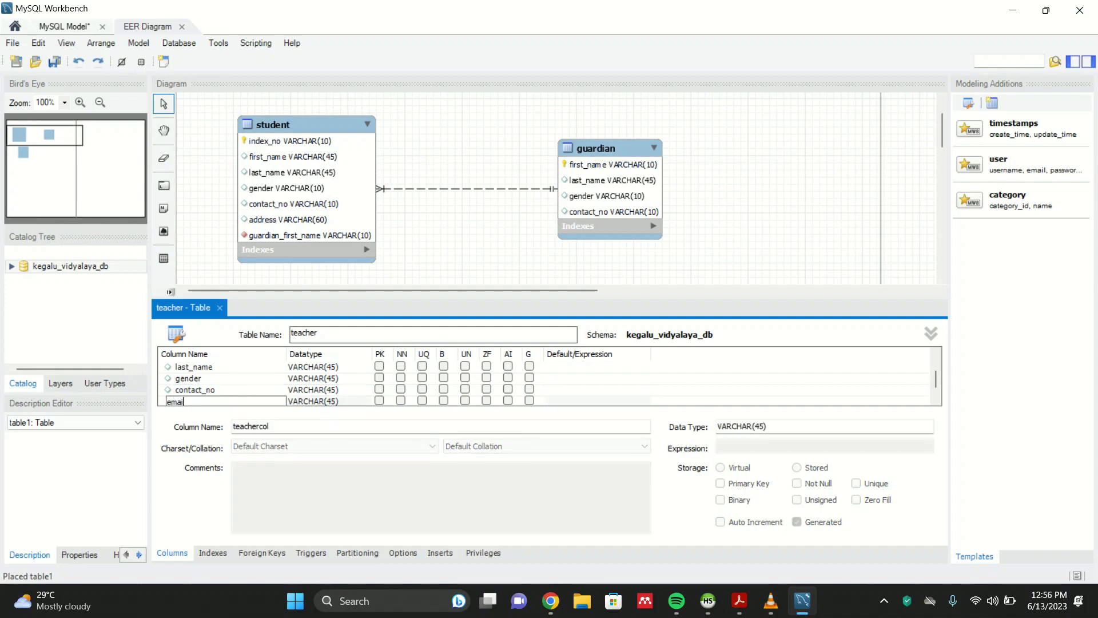
# - Set the teacher_reg_no column's datatype to VARCHAR(10)
pyautogui.click(248, 391)
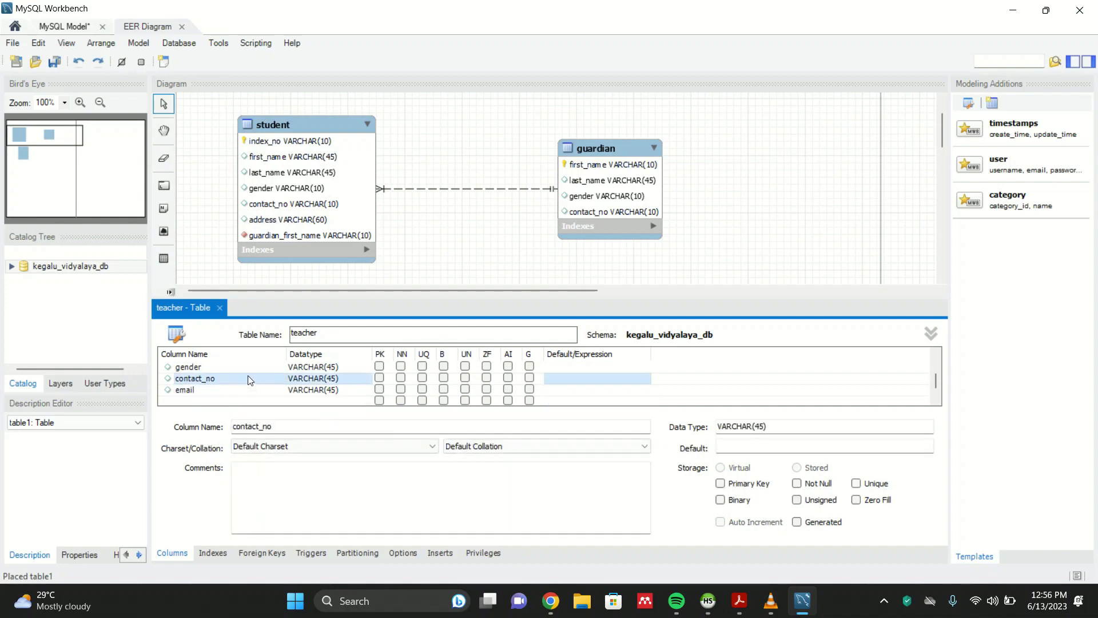
pyautogui.scroll(1, 321, 377)
pyautogui.click(334, 377)
pyautogui.click(305, 366)
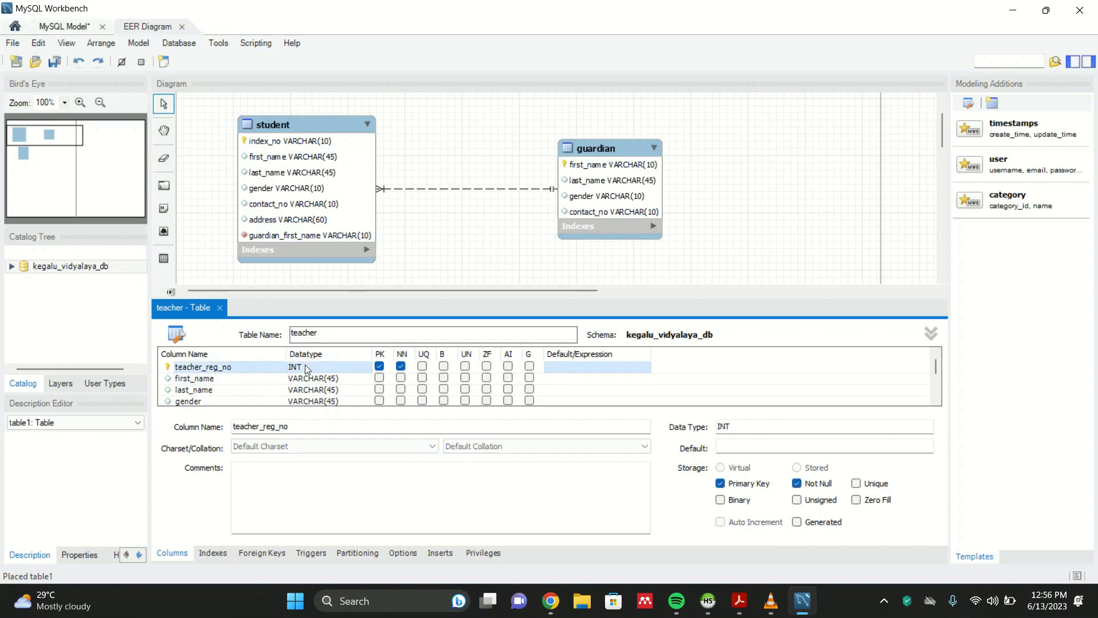
pyautogui.click(304, 366)
pyautogui.click(365, 368)
pyautogui.scroll(-2, 337, 343)
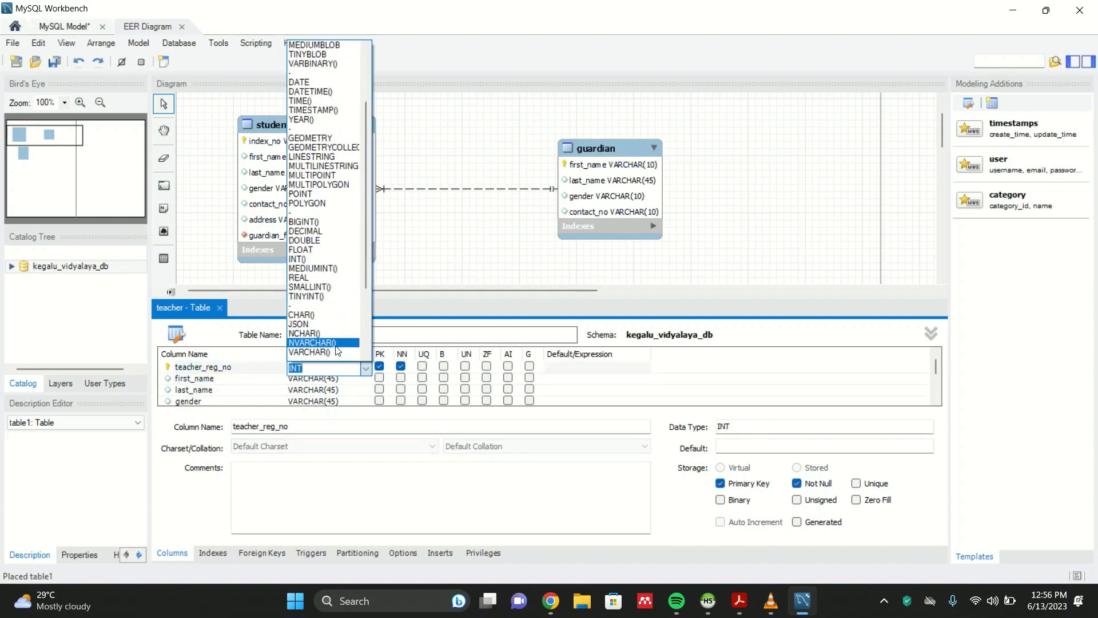
pyautogui.click(335, 352)
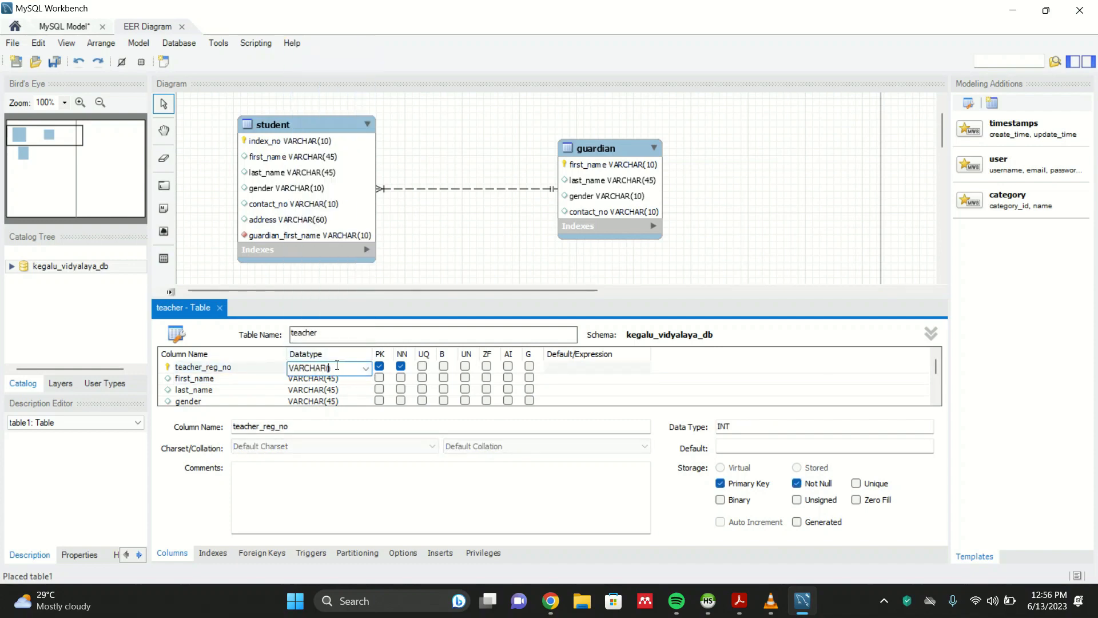
pyautogui.write('10')
pyautogui.press('Return')
# - Set the gender and contact_no columns of the teacher table to VARCHAR(10)
pyautogui.click(341, 381)
pyautogui.scroll(-1, 342, 383)
pyautogui.scroll(1, 337, 392)
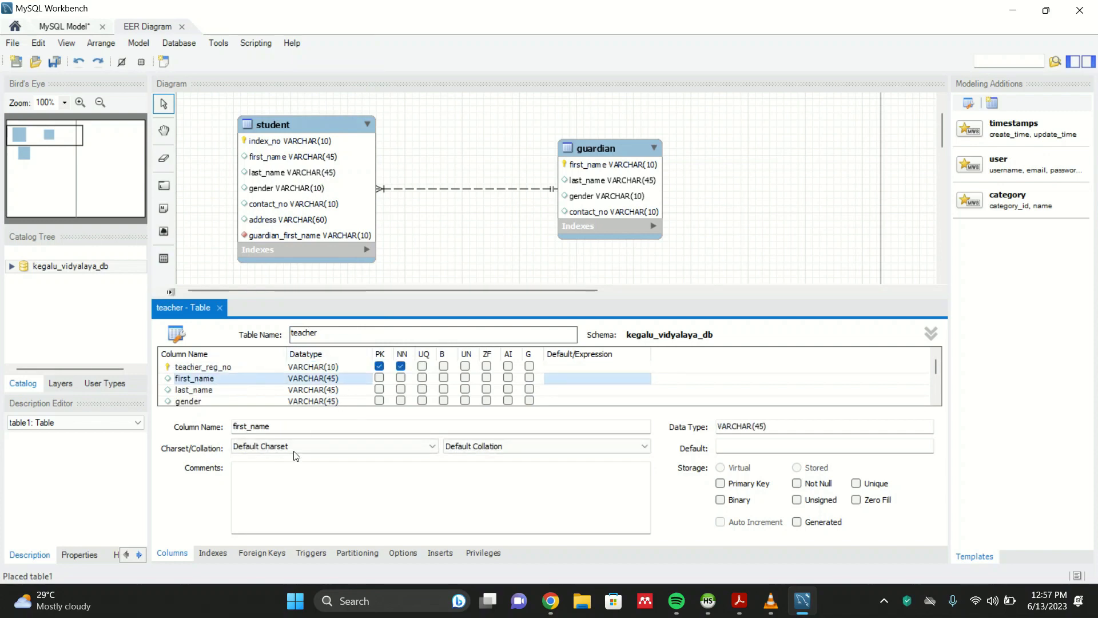
pyautogui.click(303, 401)
pyautogui.click(303, 402)
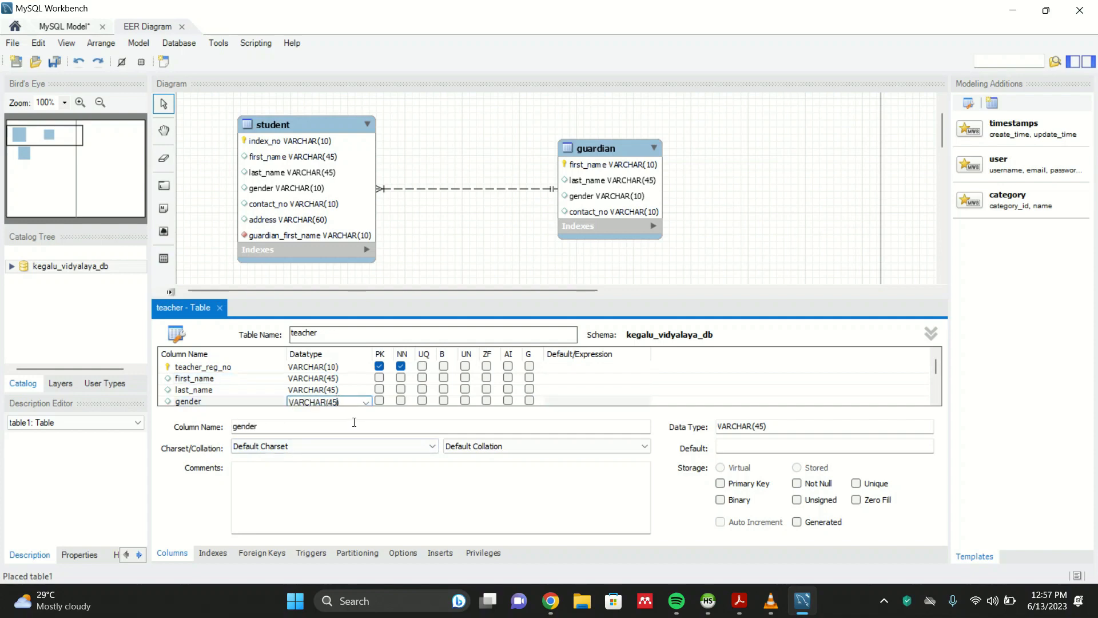
pyautogui.write('10')
pyautogui.click(361, 367)
pyautogui.scroll(-1, 350, 400)
pyautogui.click(343, 380)
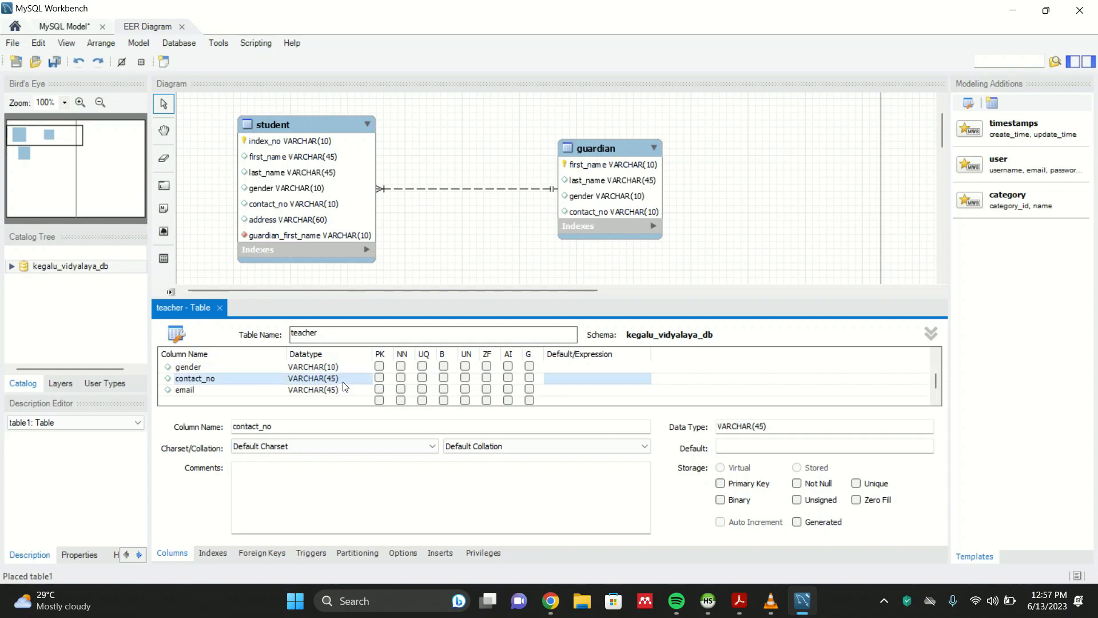
pyautogui.click(344, 380)
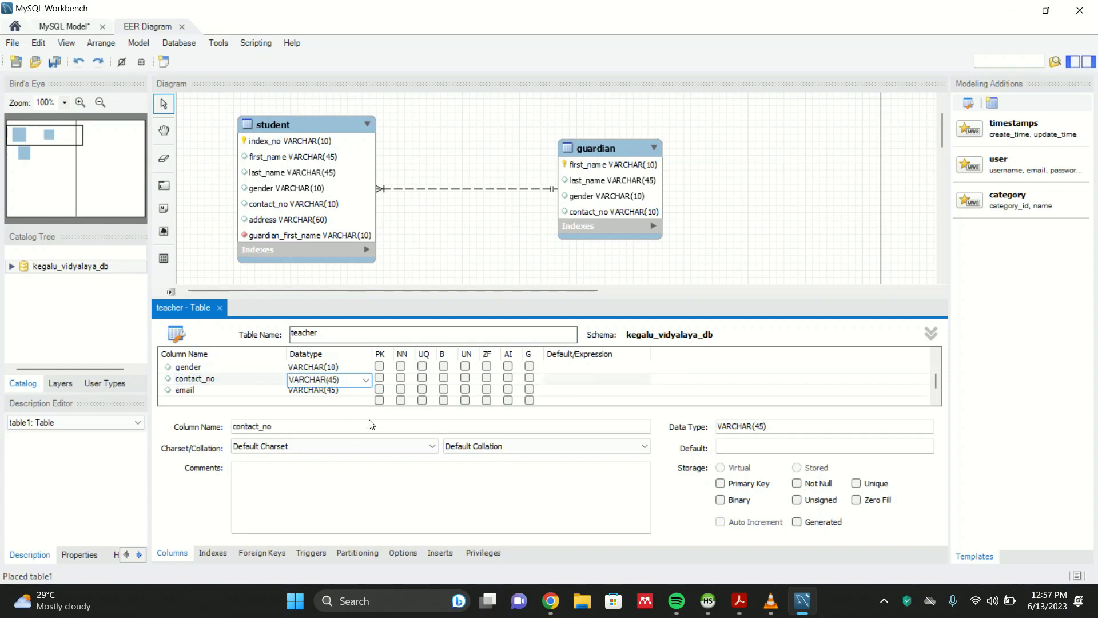
pyautogui.write('10')
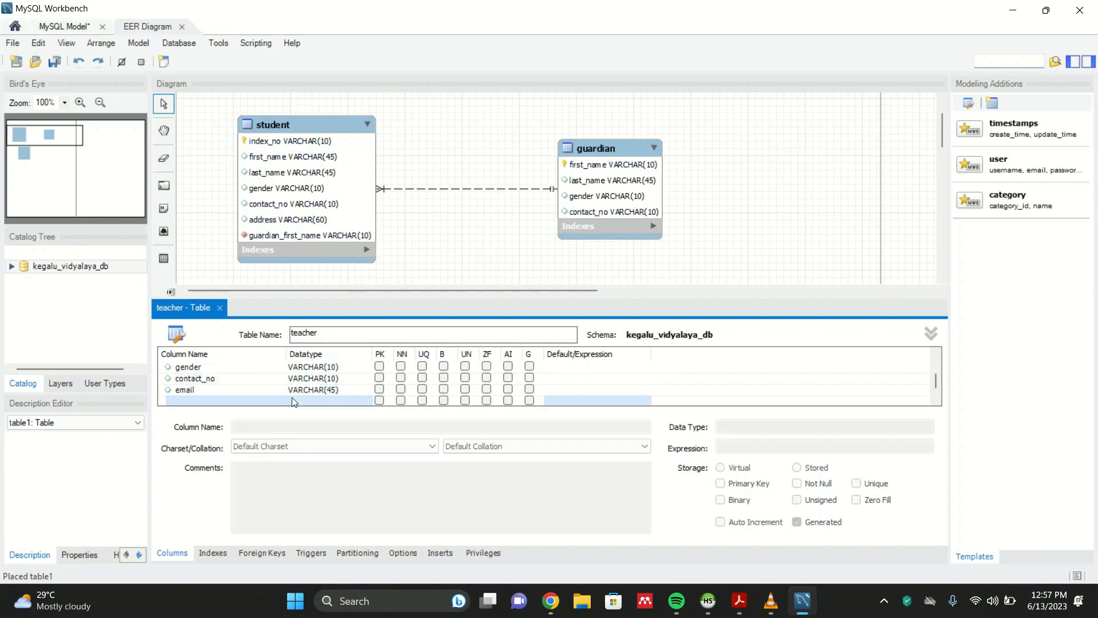
# - Check the email length in the question PDF and set the email column to VARCHAR(50)
pyautogui.click(312, 388)
pyautogui.click(739, 600)
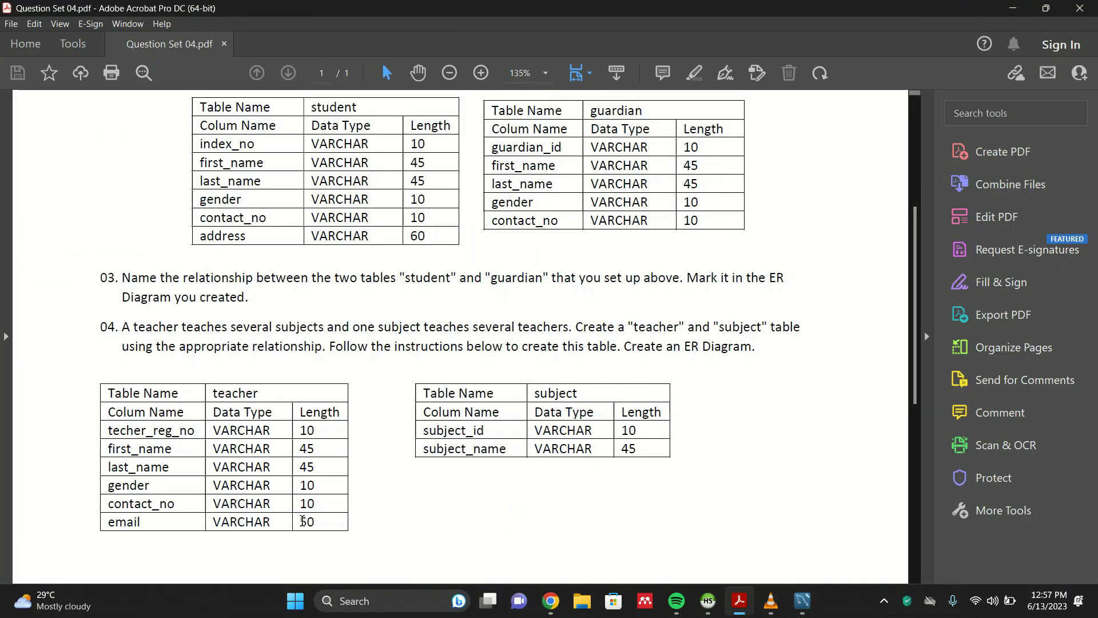
pyautogui.doubleClick(302, 520)
pyautogui.click(1012, 8)
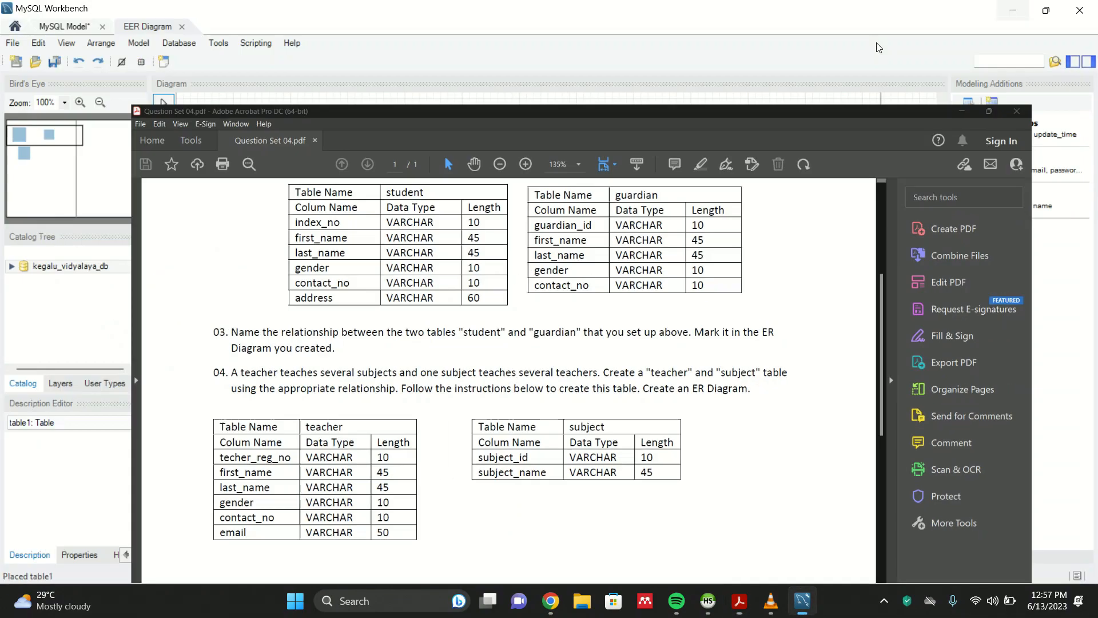
pyautogui.doubleClick(329, 391)
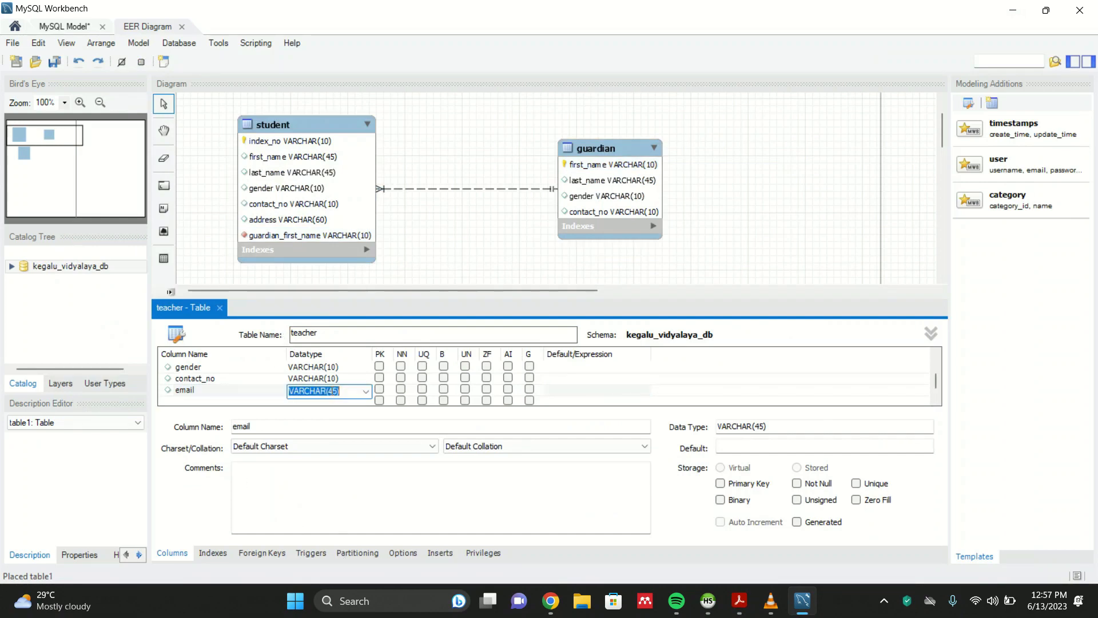
pyautogui.click(337, 391)
pyautogui.write('50')
pyautogui.press('Return')
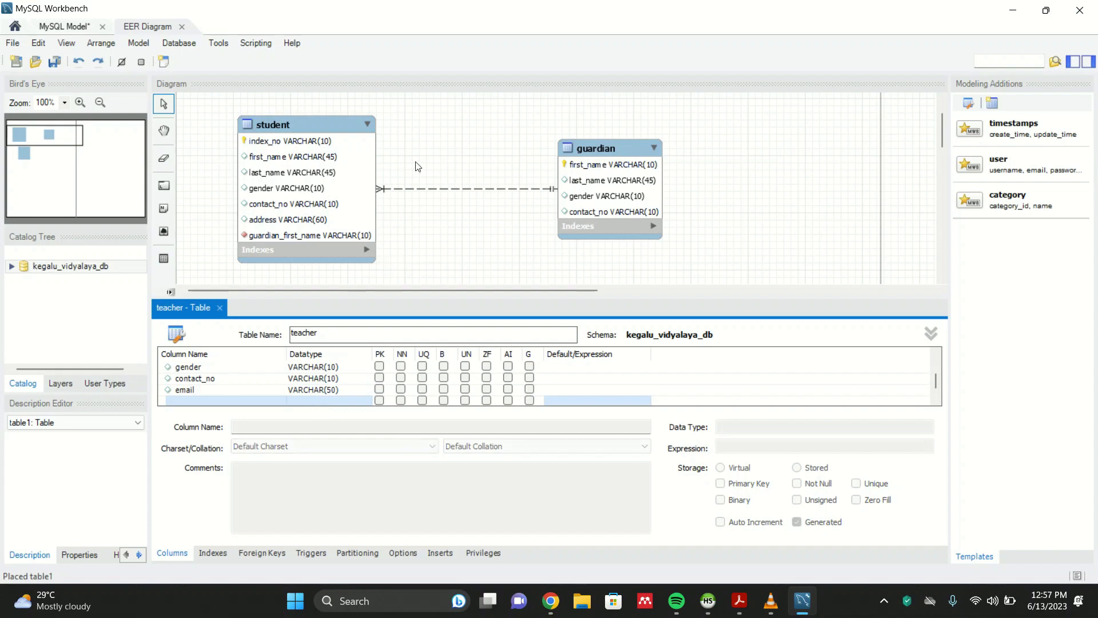
# - Close the teacher editor, place a new table right of teacher, and rename it subject
pyautogui.scroll(-4, 418, 157)
pyautogui.moveTo(362, 134); pyautogui.dragTo(311, 143)
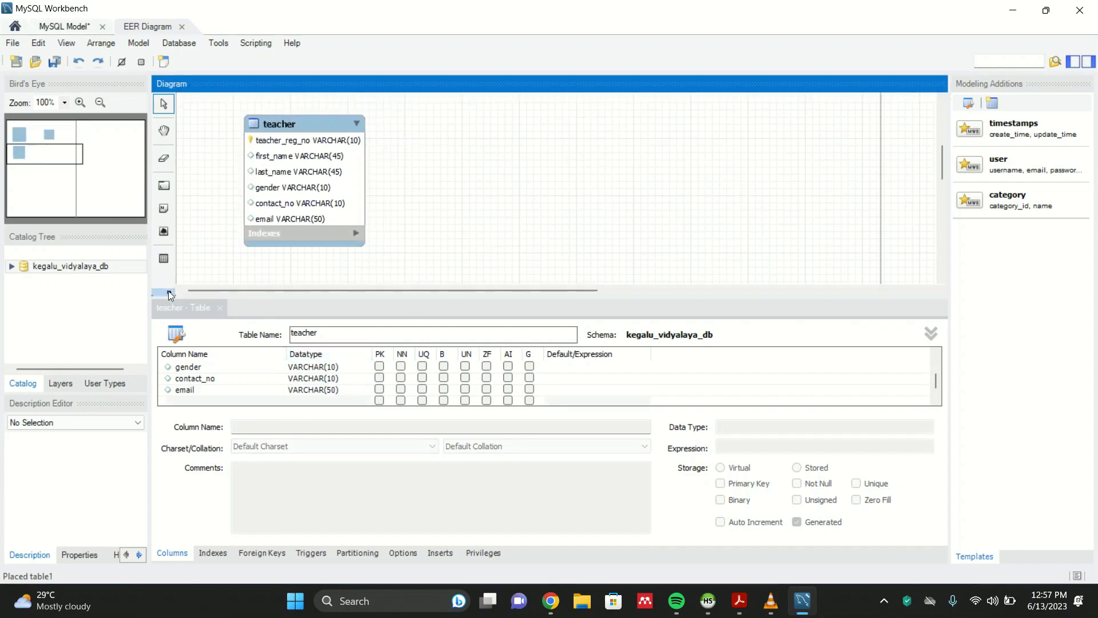
pyautogui.click(219, 308)
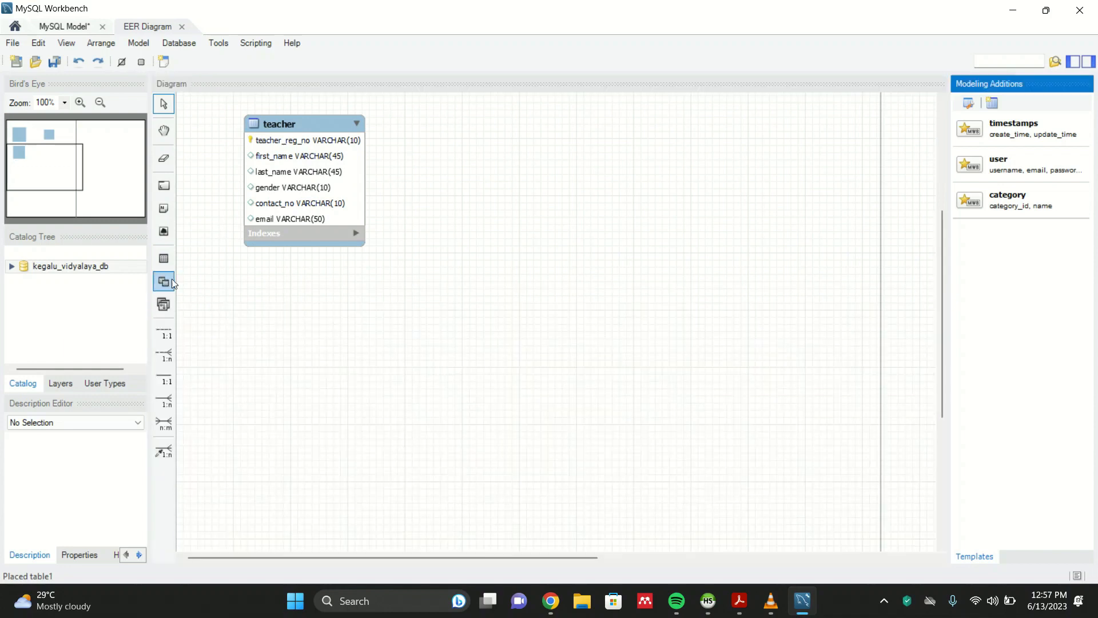
pyautogui.click(165, 259)
pyautogui.click(519, 136)
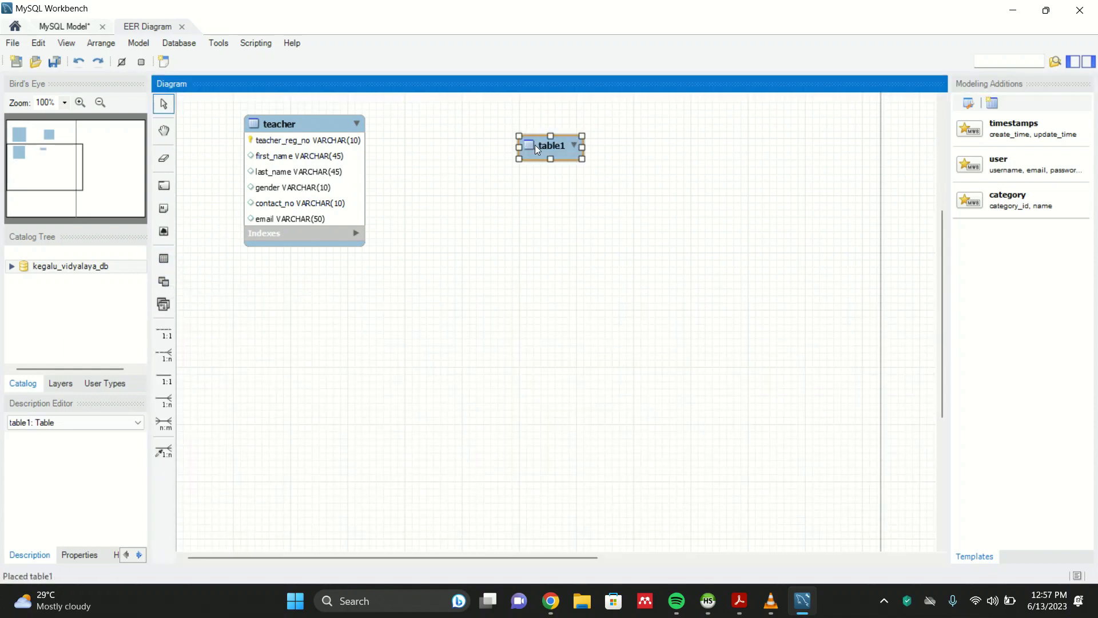
pyautogui.doubleClick(534, 146)
pyautogui.write('su')
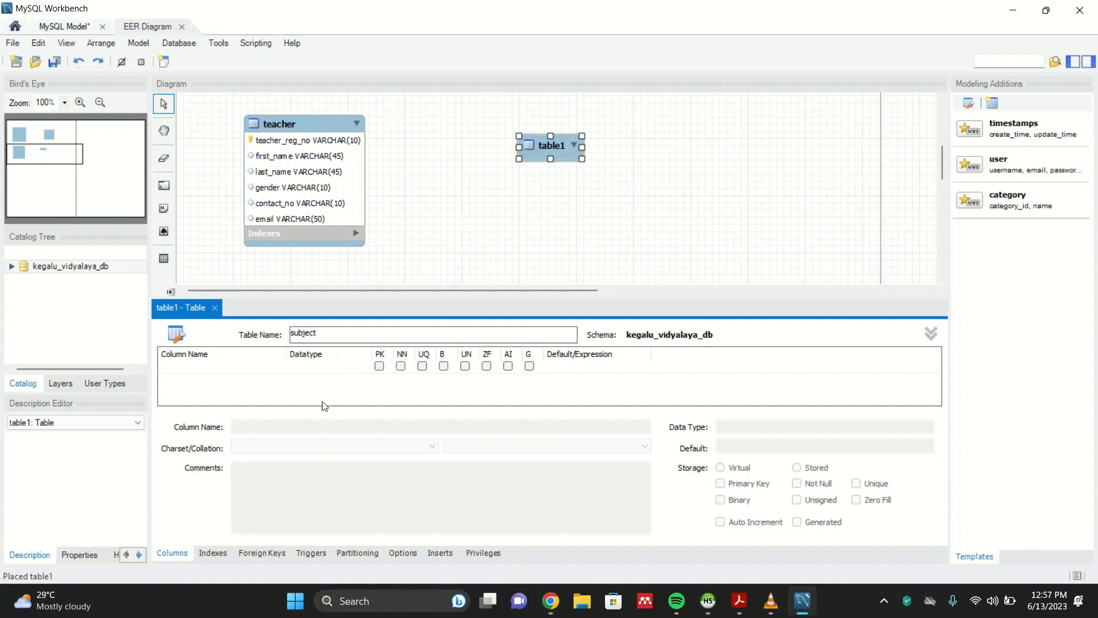
pyautogui.write('bject')
pyautogui.press('Return')
# - Rename the subject table's default first column to subject_id
pyautogui.click(739, 601)
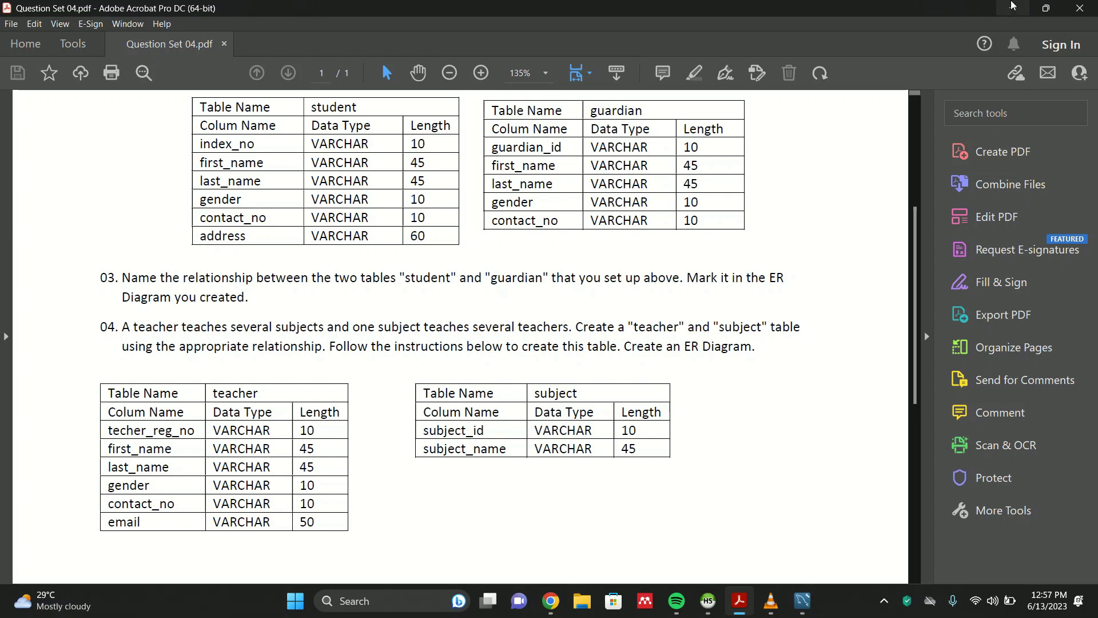
pyautogui.click(1011, 7)
pyautogui.doubleClick(243, 368)
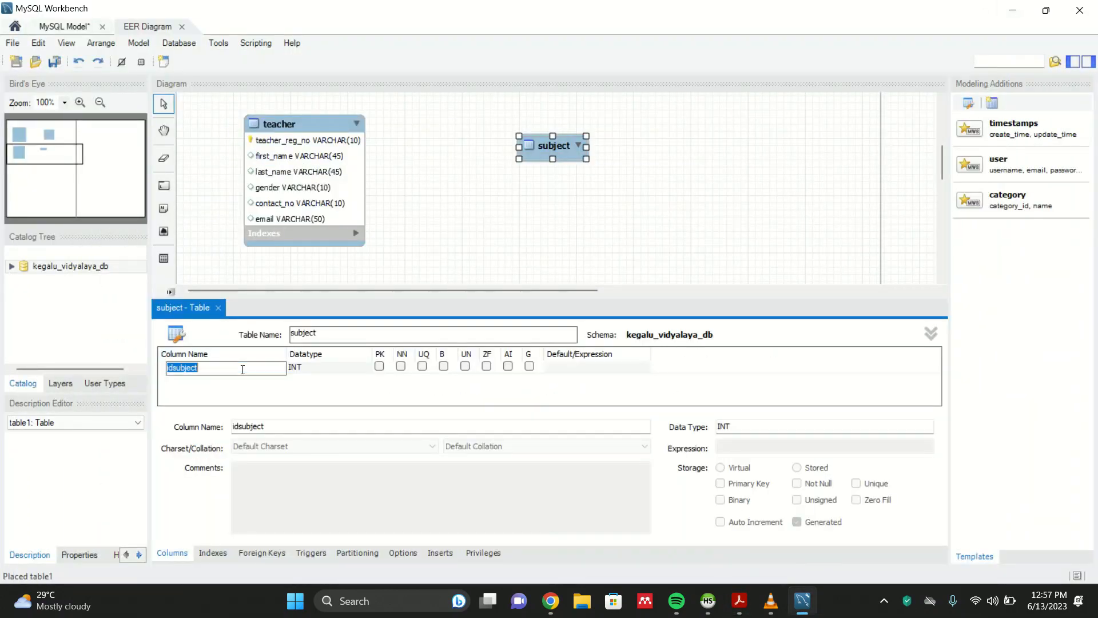
pyautogui.write('su')
pyautogui.press('Return')
# - Set the subject_id column's datatype to VARCHAR(10)
pyautogui.click(309, 369)
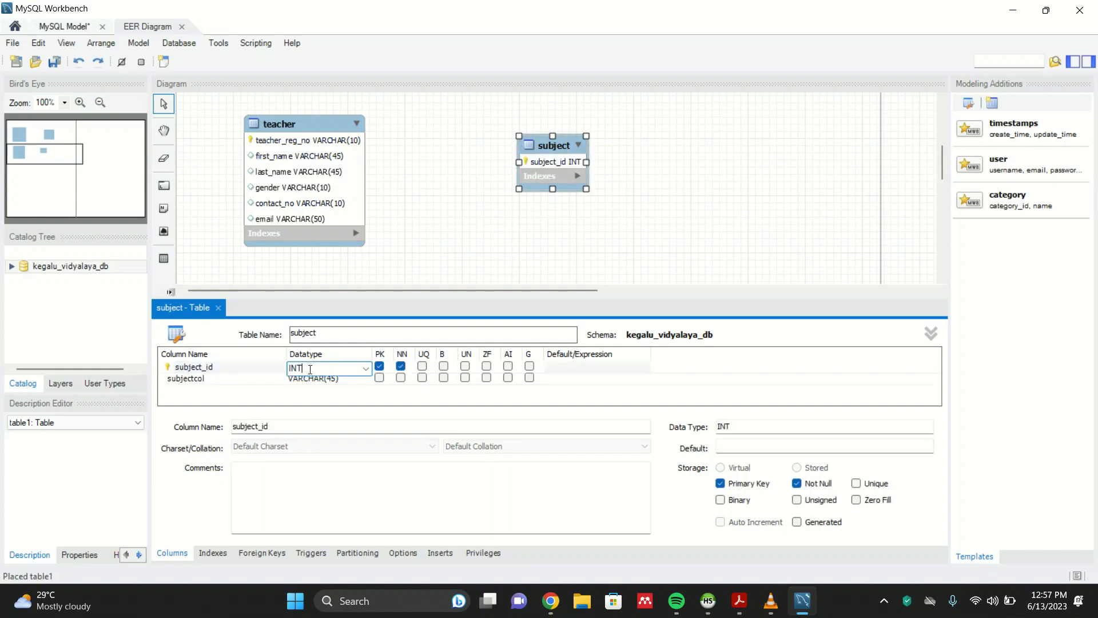
pyautogui.click(364, 370)
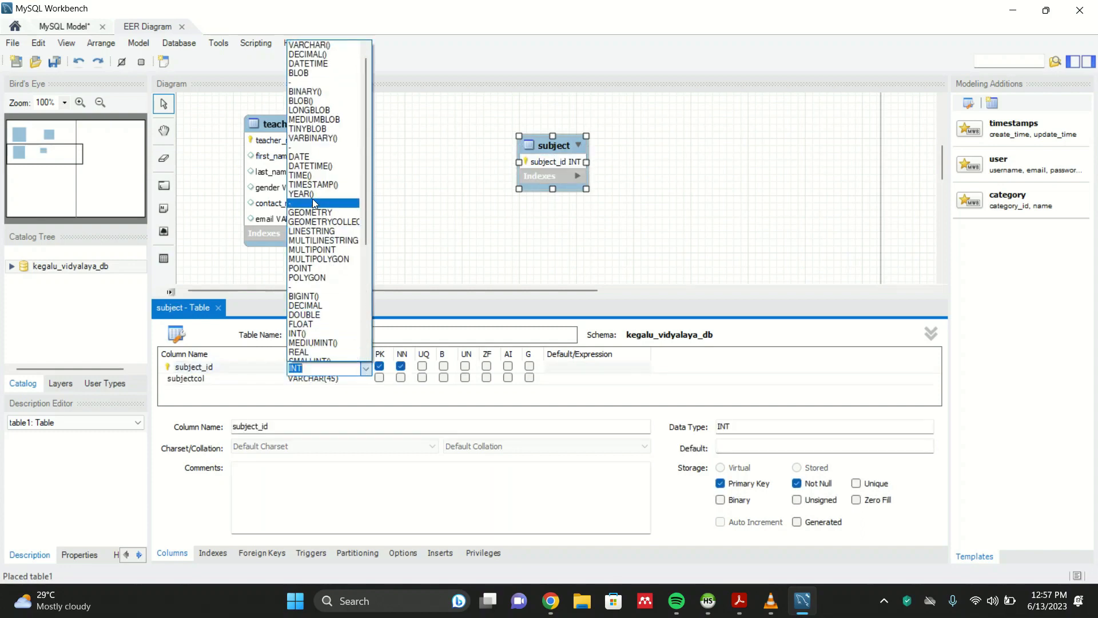
pyautogui.scroll(-5, 328, 297)
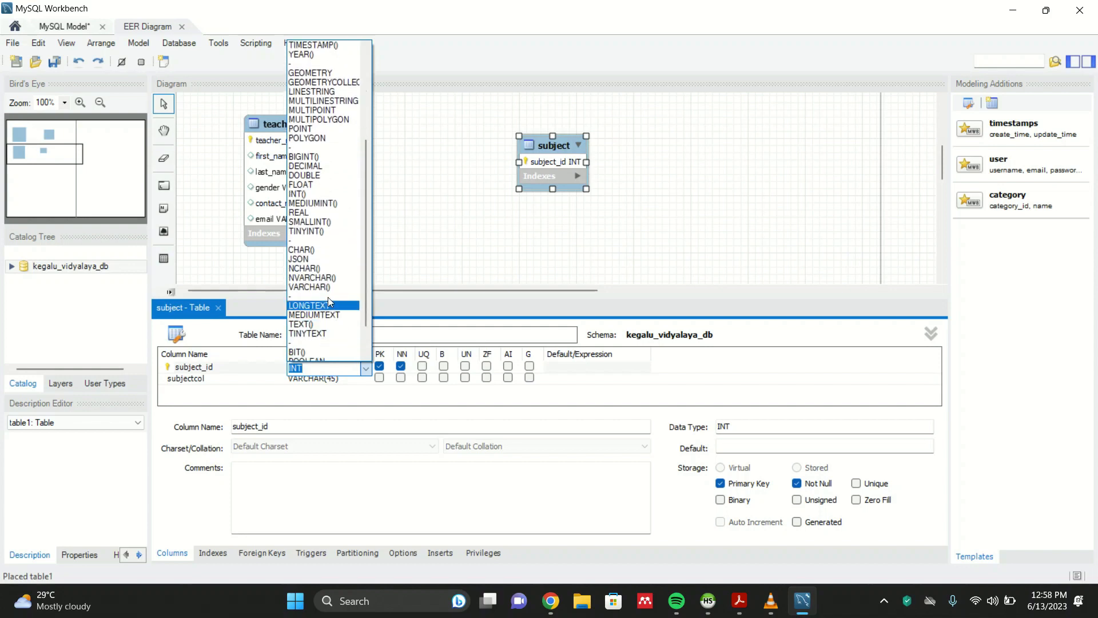
pyautogui.click(343, 292)
pyautogui.write('10')
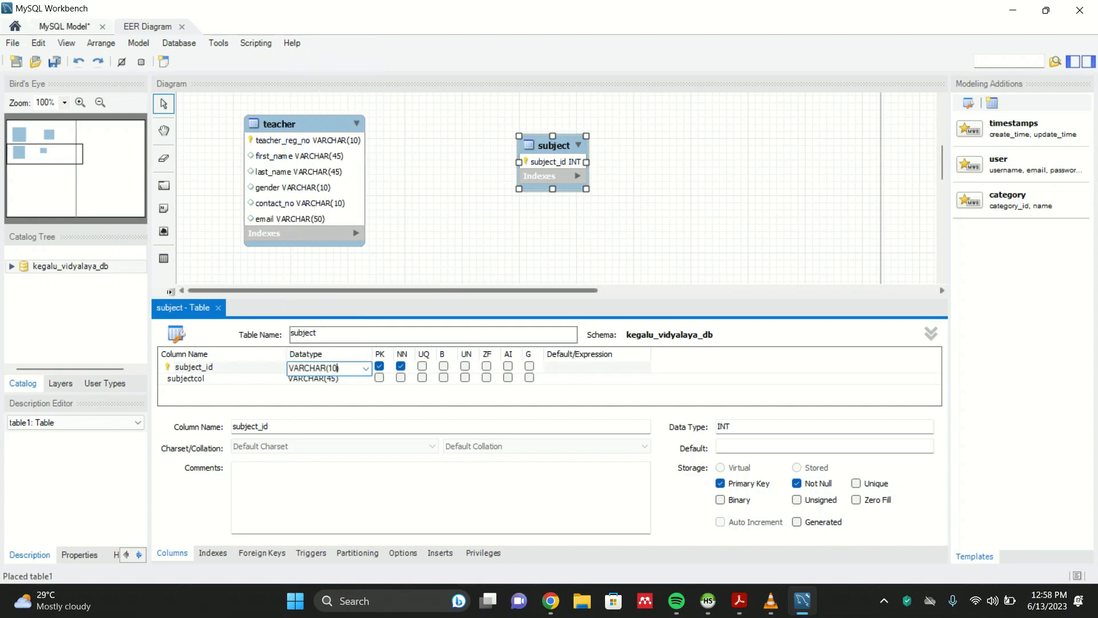
pyautogui.click(322, 385)
# - Rename the subject table's second column to subject_name
pyautogui.doubleClick(216, 377)
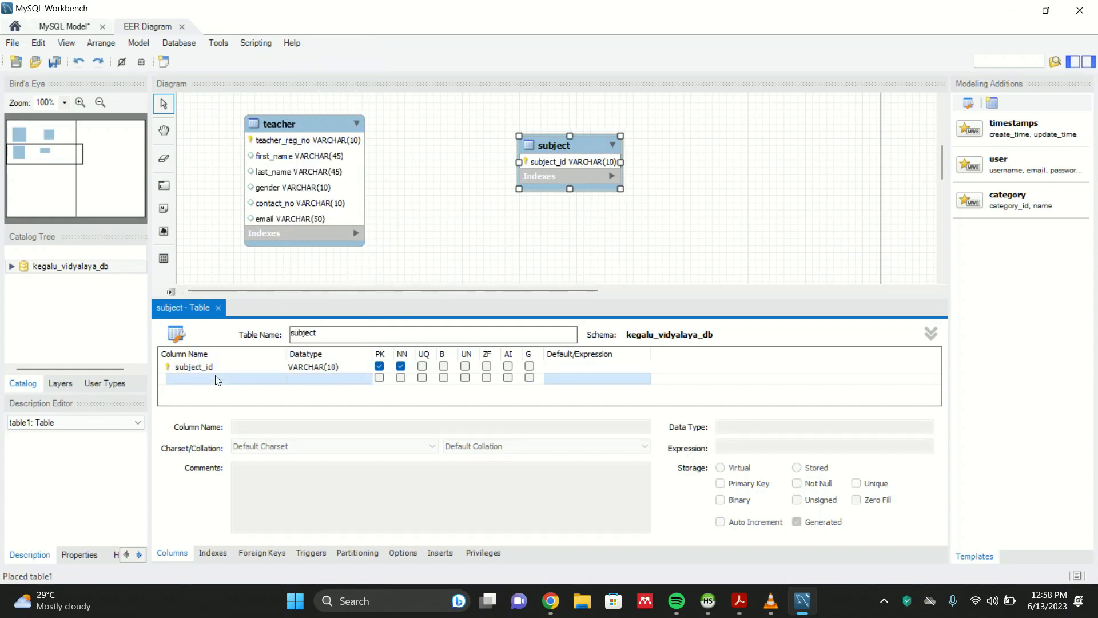
pyautogui.press('BackSpace')
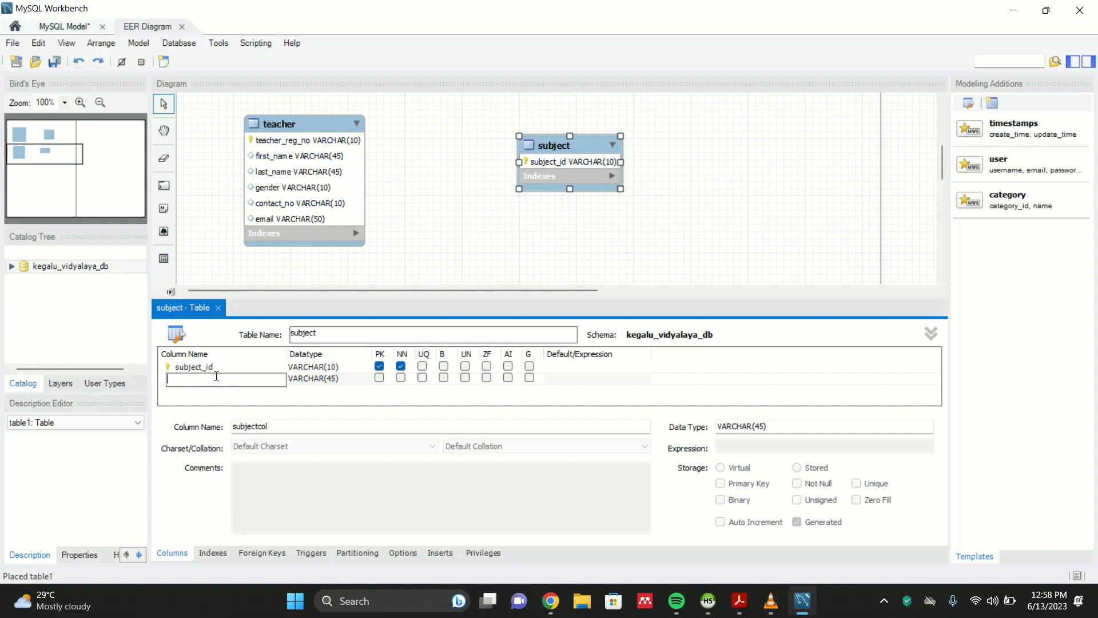
pyautogui.click(737, 600)
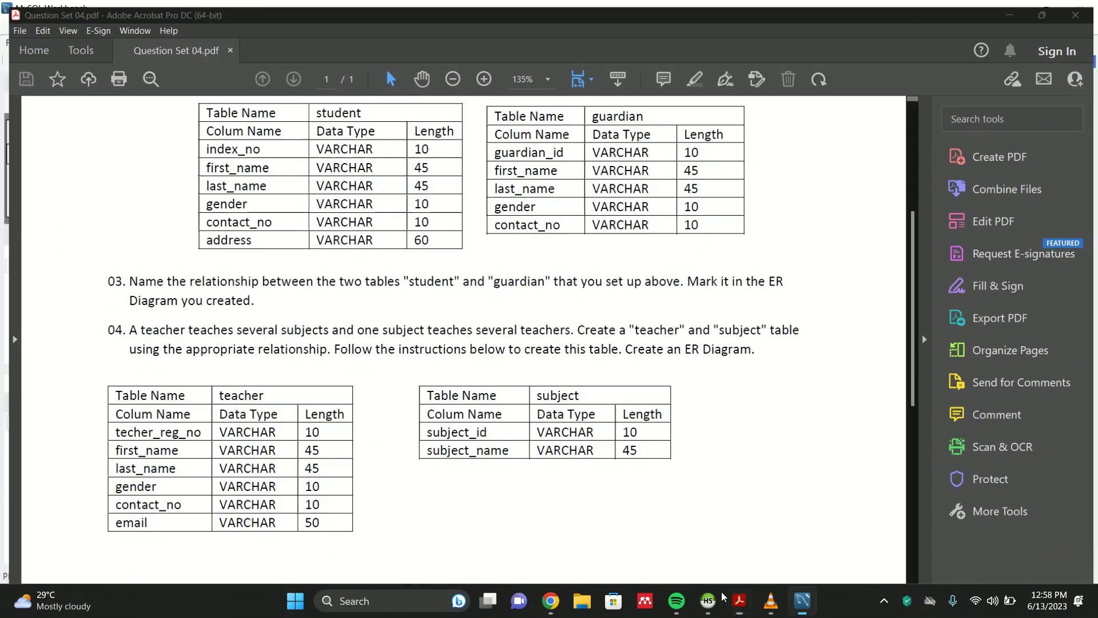
pyautogui.click(739, 599)
pyautogui.write('sub')
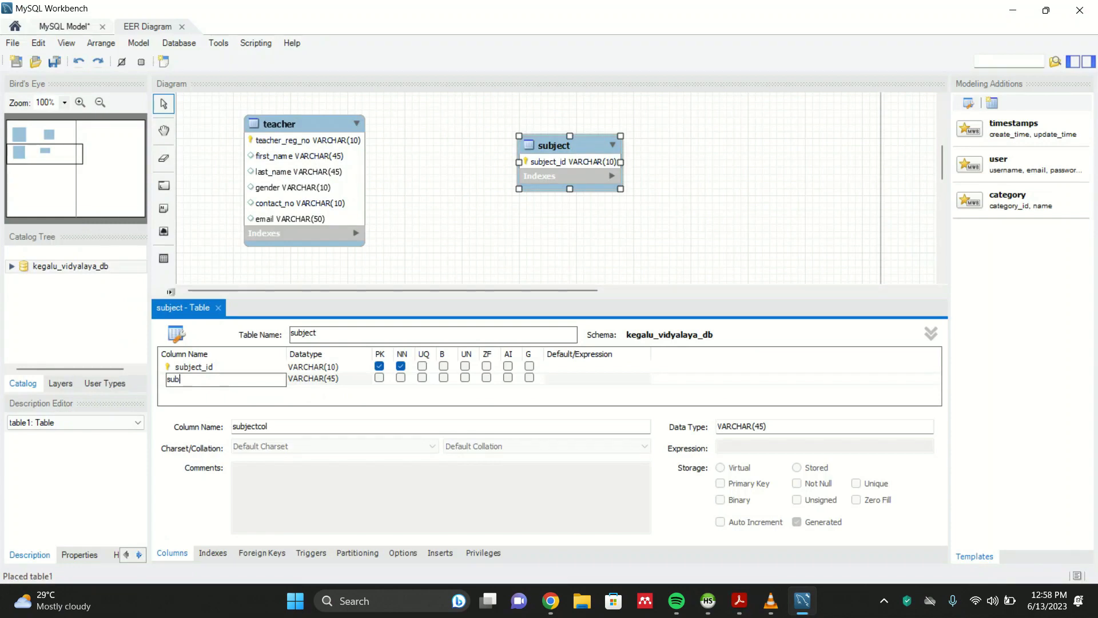
pyautogui.write('ject_name')
pyautogui.click(348, 395)
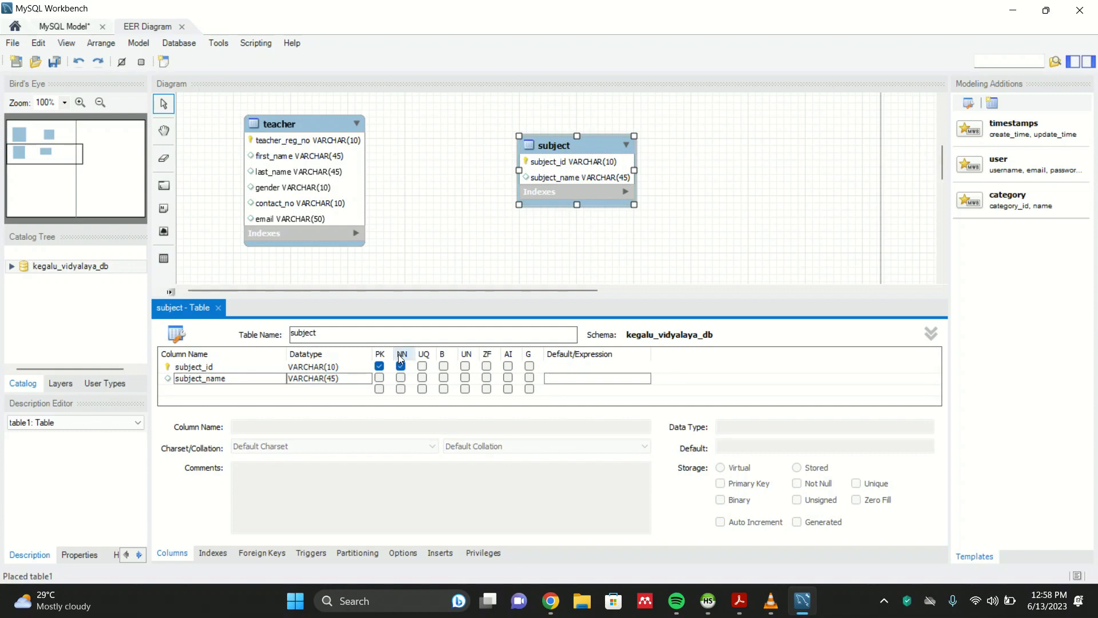
# - Move the subject table level with the teacher table and close the table editor
pyautogui.moveTo(582, 135); pyautogui.dragTo(708, 164)
pyautogui.click(744, 605)
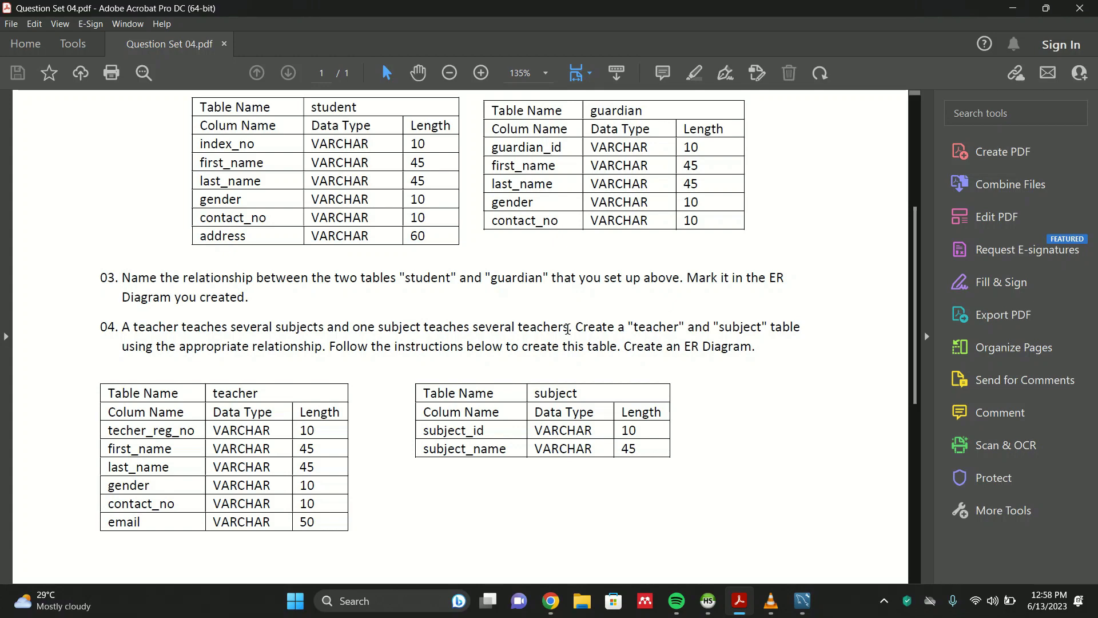
pyautogui.click(1011, 7)
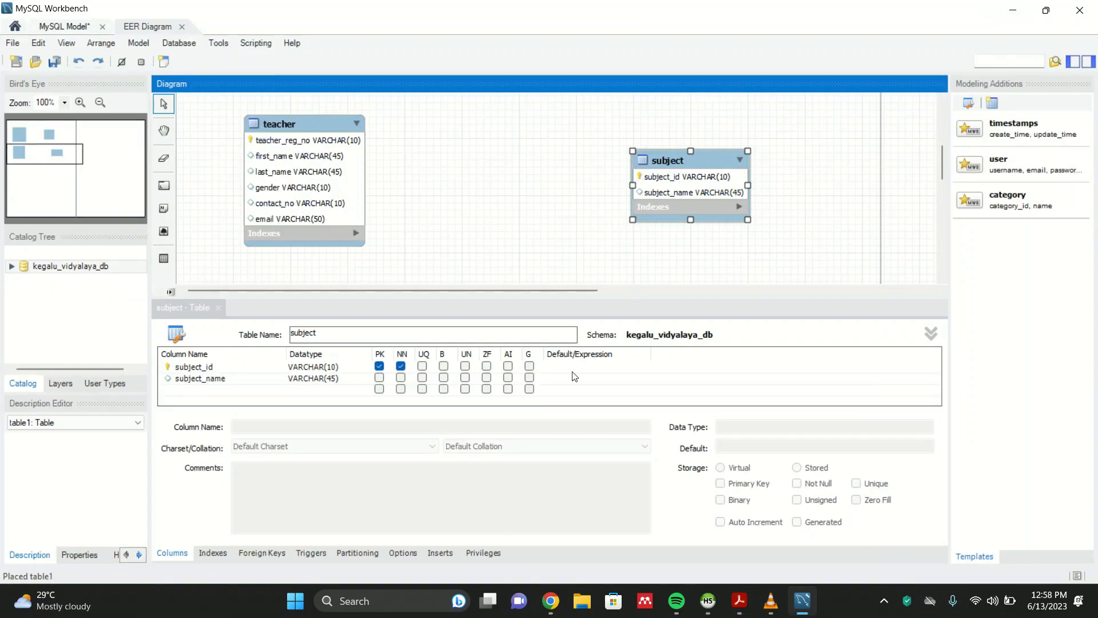
pyautogui.moveTo(671, 162); pyautogui.dragTo(649, 145)
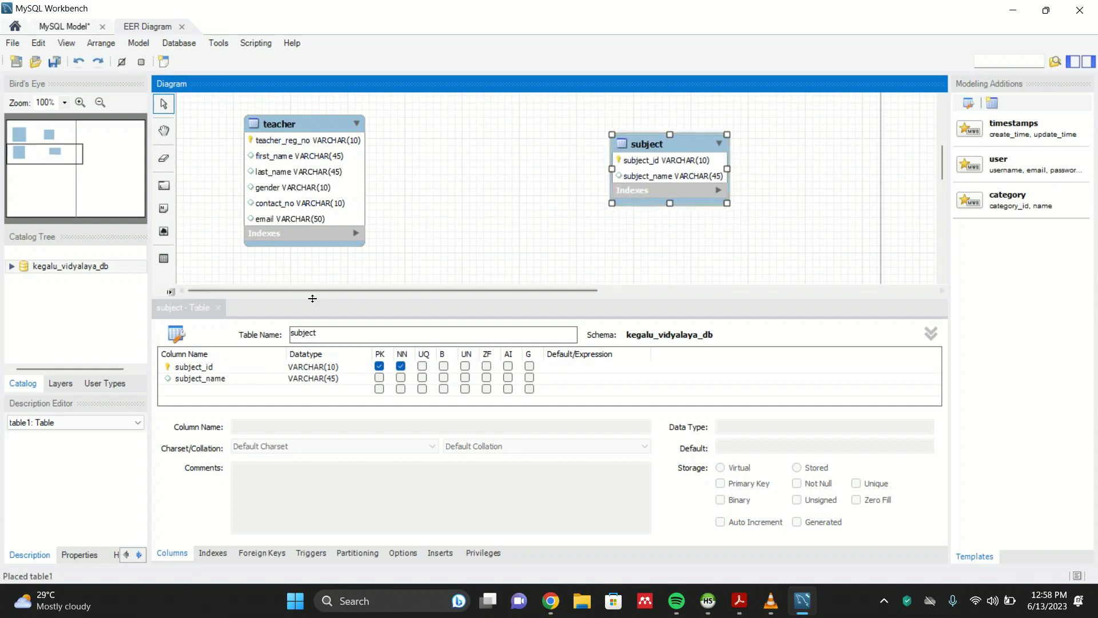
pyautogui.click(219, 308)
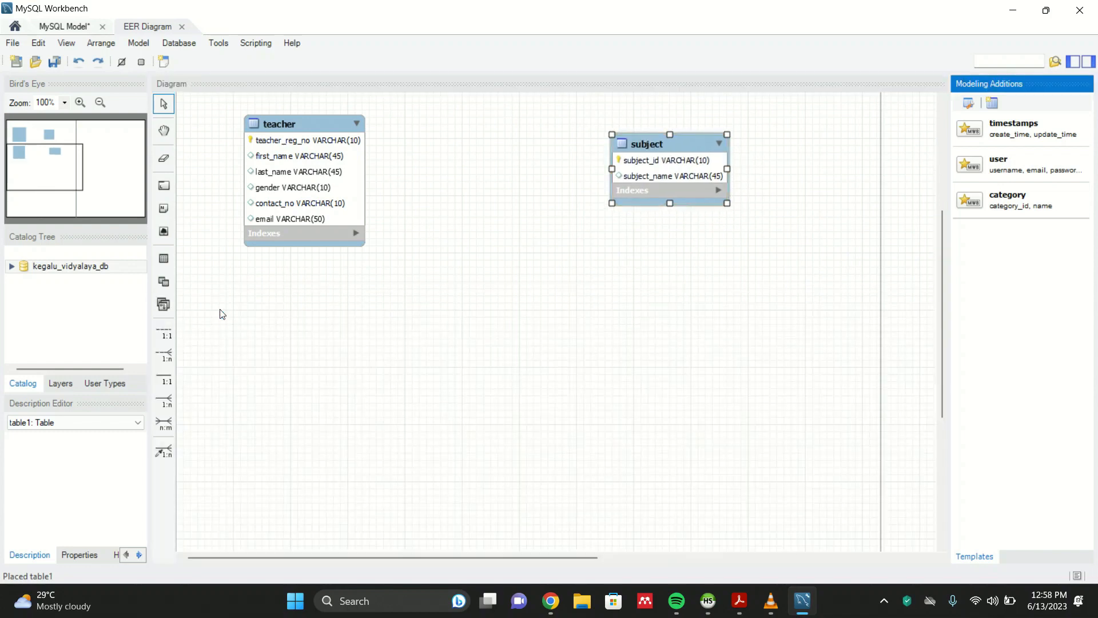
# - Create an n:m identifying relationship between the teacher and subject tables
pyautogui.click(167, 424)
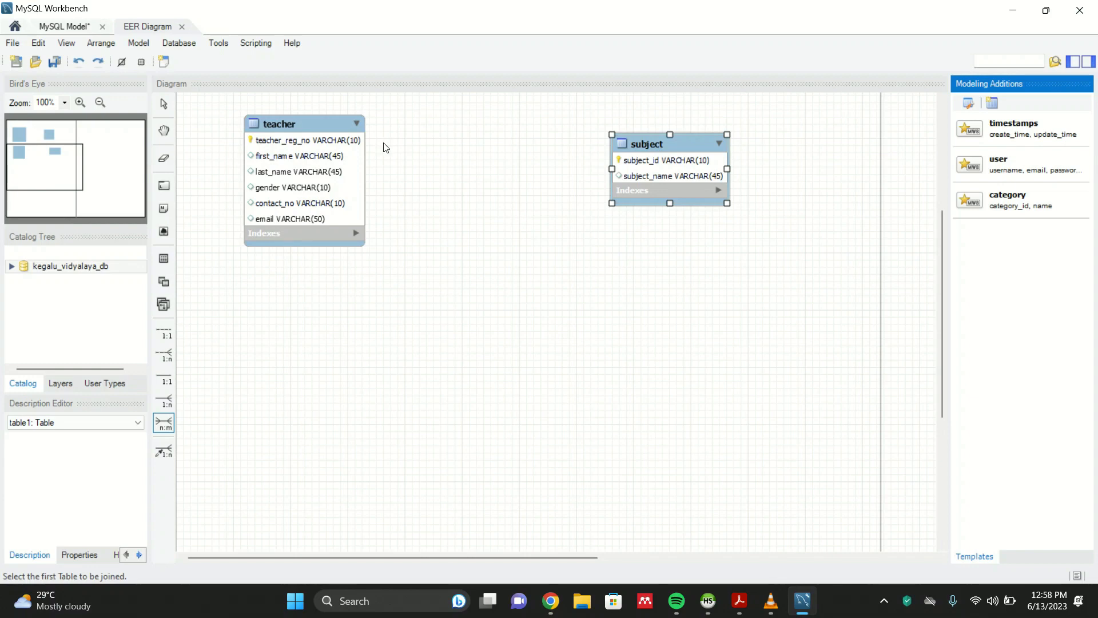
pyautogui.click(316, 173)
pyautogui.click(667, 165)
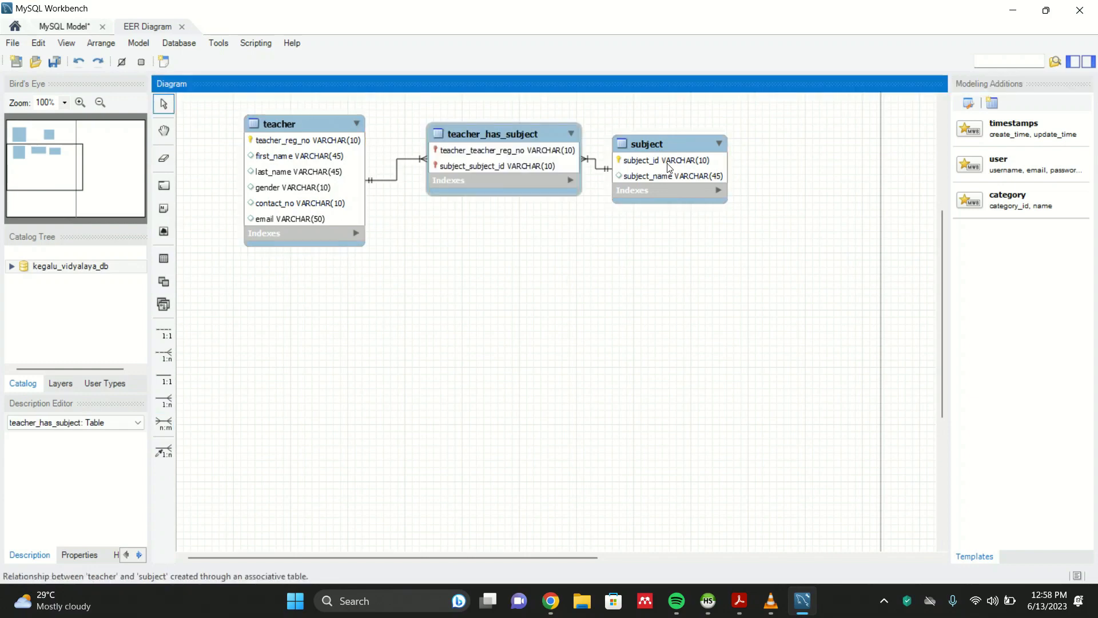
# - Rearrange the diagram so teacher_has_subject sits below, between the teacher and subject tables
pyautogui.moveTo(650, 146); pyautogui.dragTo(725, 136)
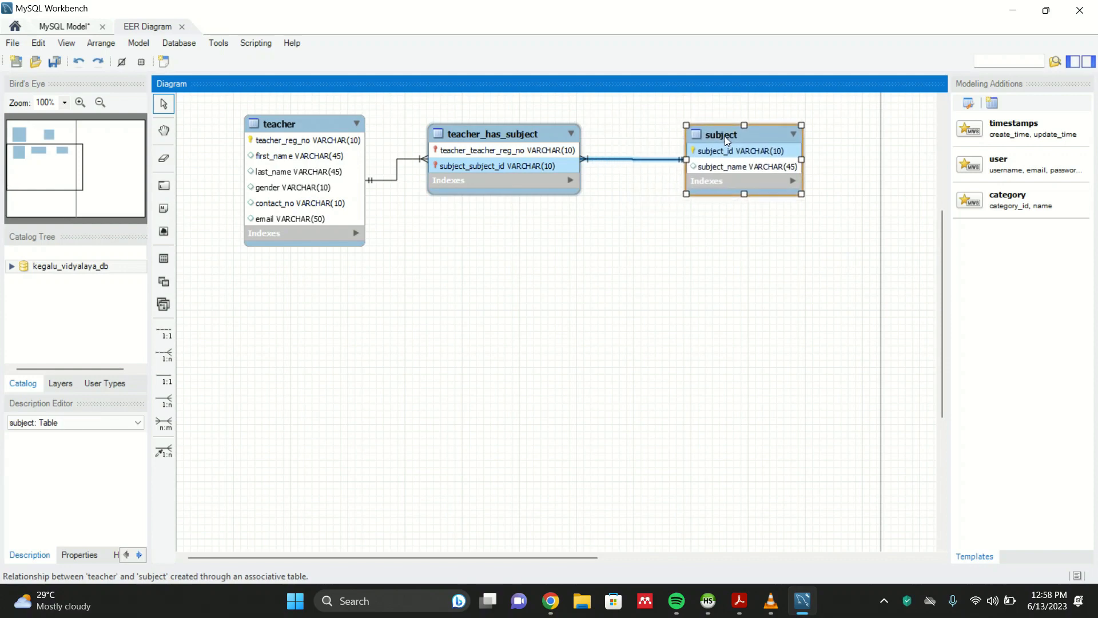
pyautogui.moveTo(529, 130); pyautogui.dragTo(540, 208)
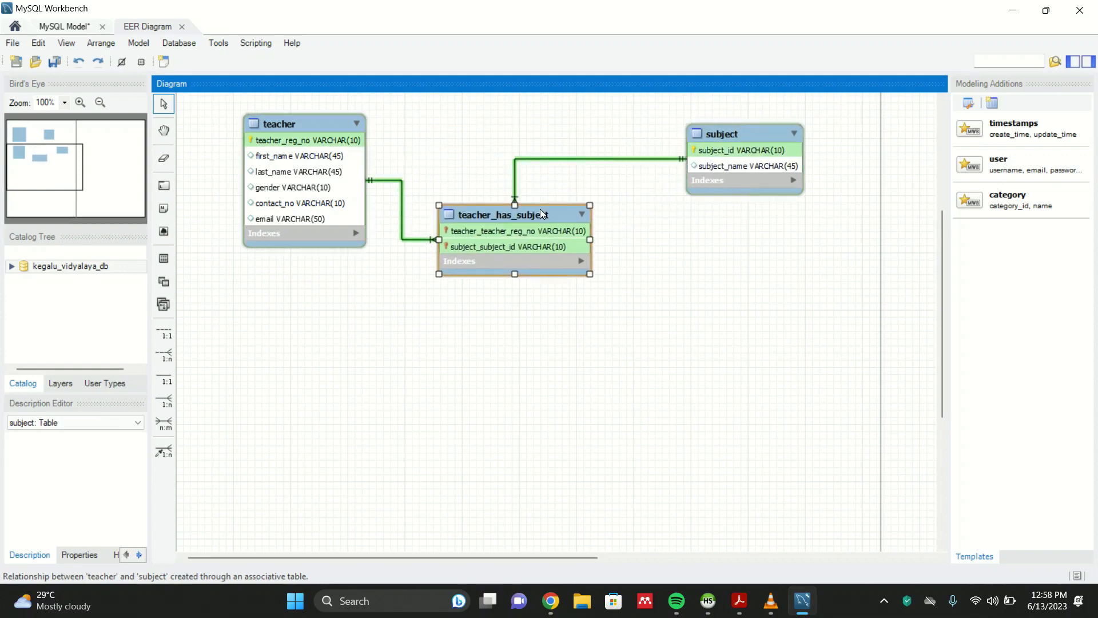
pyautogui.click(657, 240)
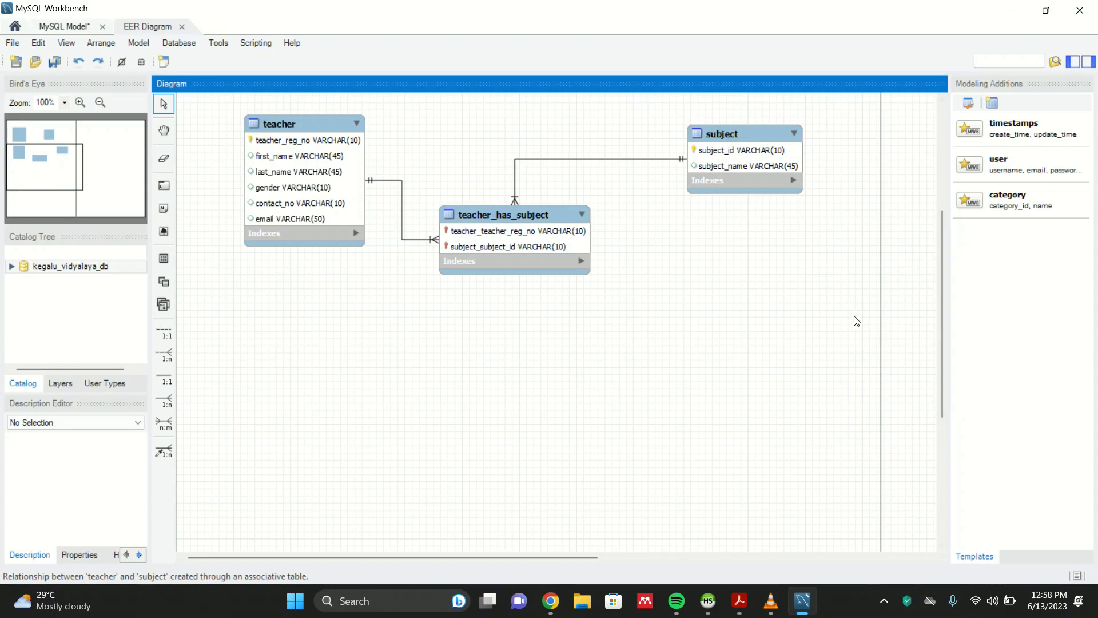
pyautogui.moveTo(757, 139); pyautogui.dragTo(707, 141)
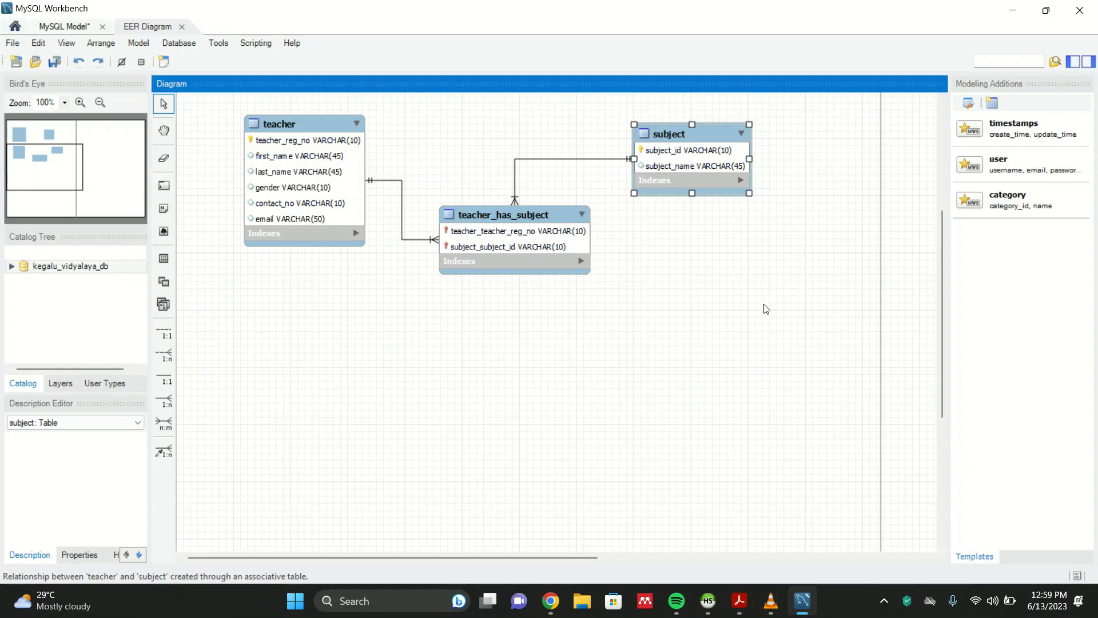
# - Start Forward Engineer to Database and advance past the connection and options pages with default settings
pyautogui.scroll(5, 754, 312)
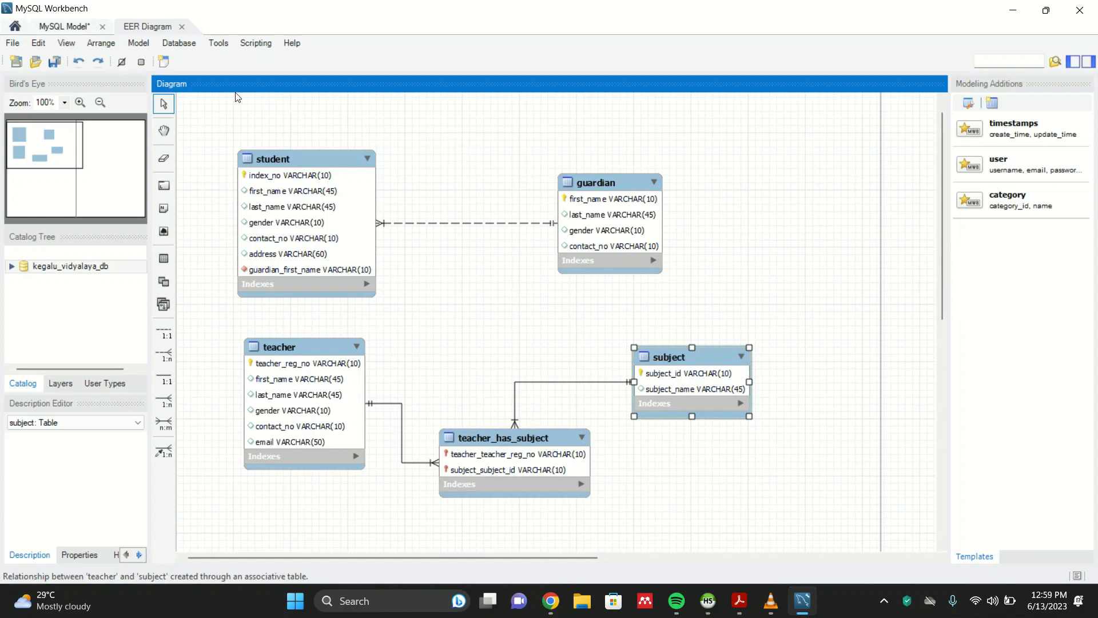
pyautogui.click(179, 42)
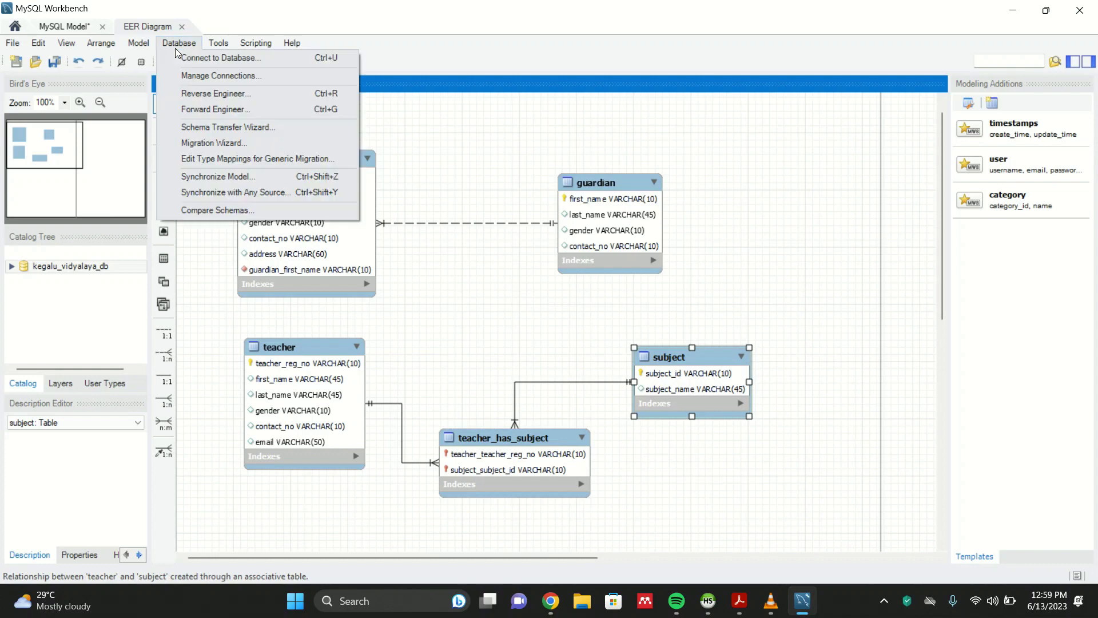
pyautogui.click(194, 111)
pyautogui.click(181, 45)
pyautogui.click(200, 107)
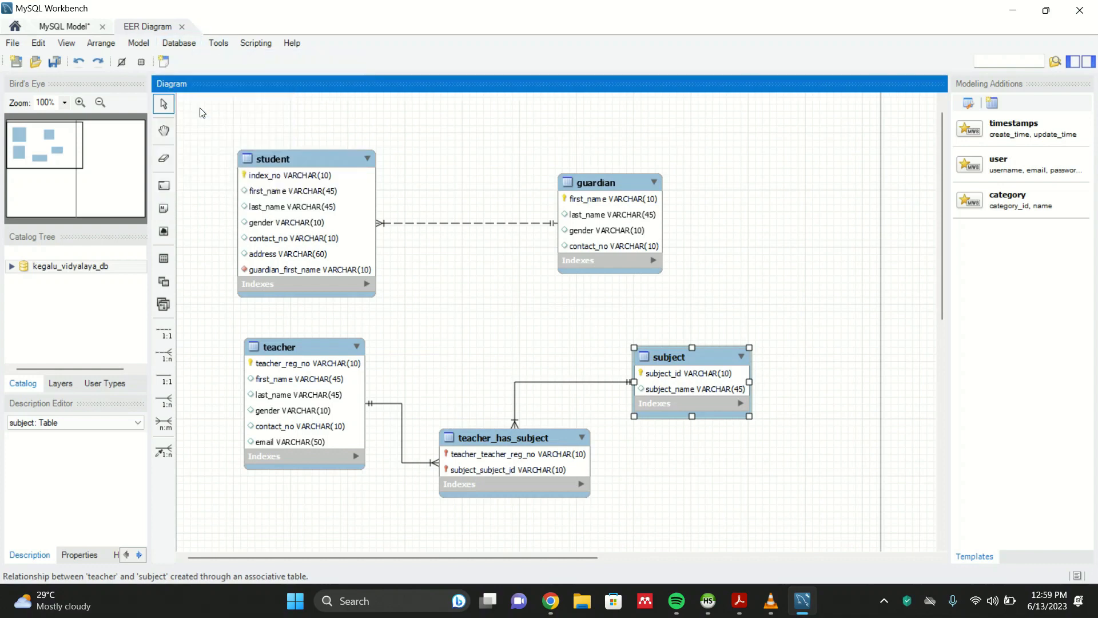
pyautogui.click(770, 519)
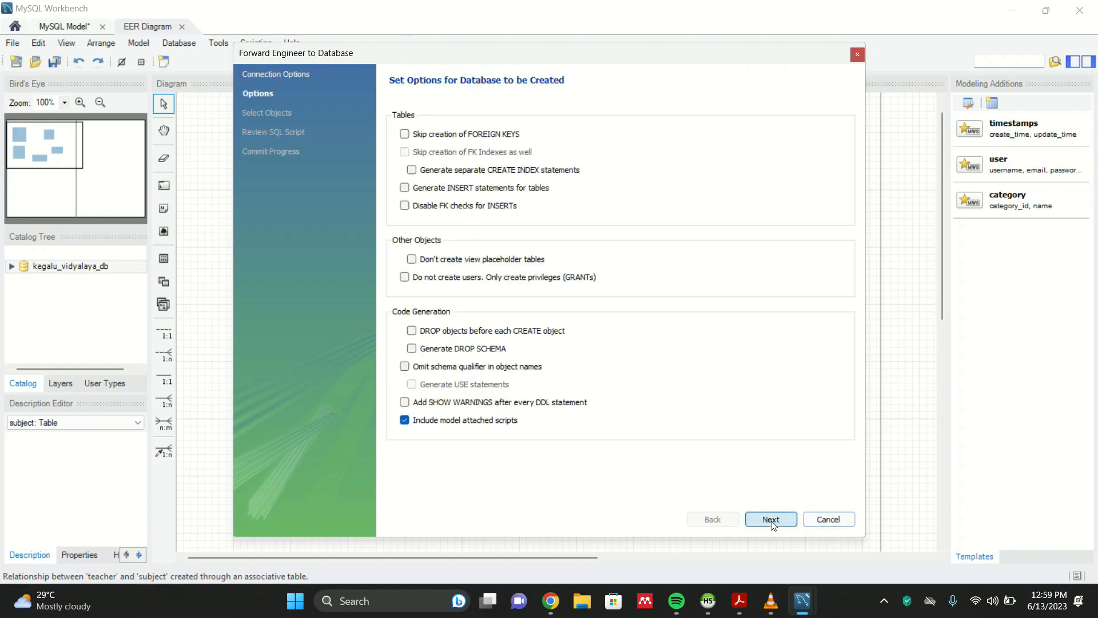
pyautogui.click(771, 519)
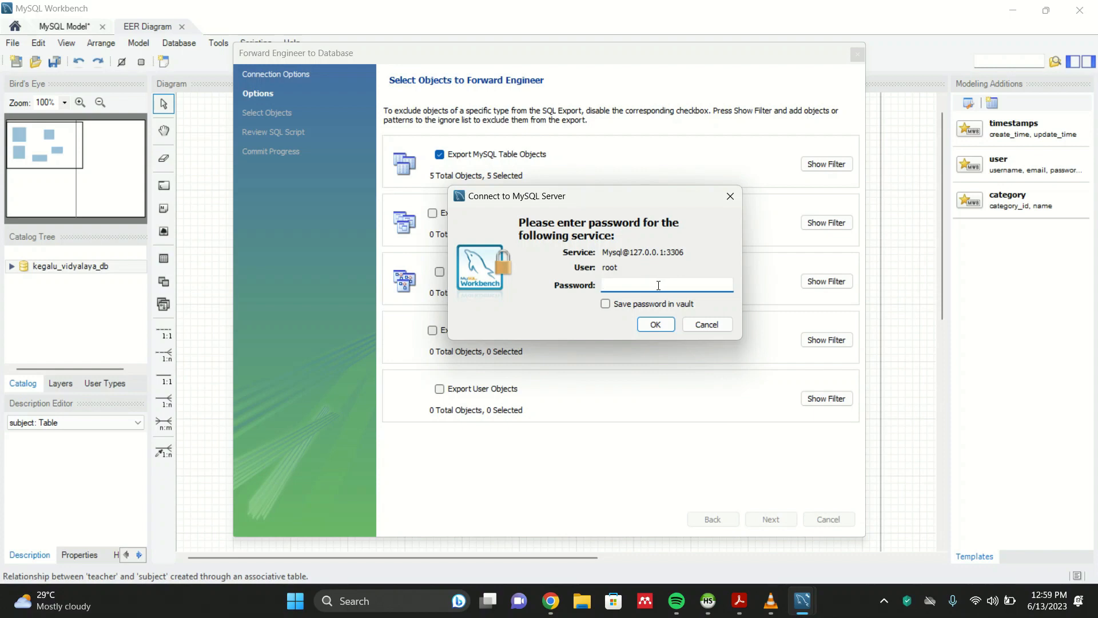
# - Enter the MySQL root user's password to connect to the server
pyautogui.write('****************')
pyautogui.press('Return')
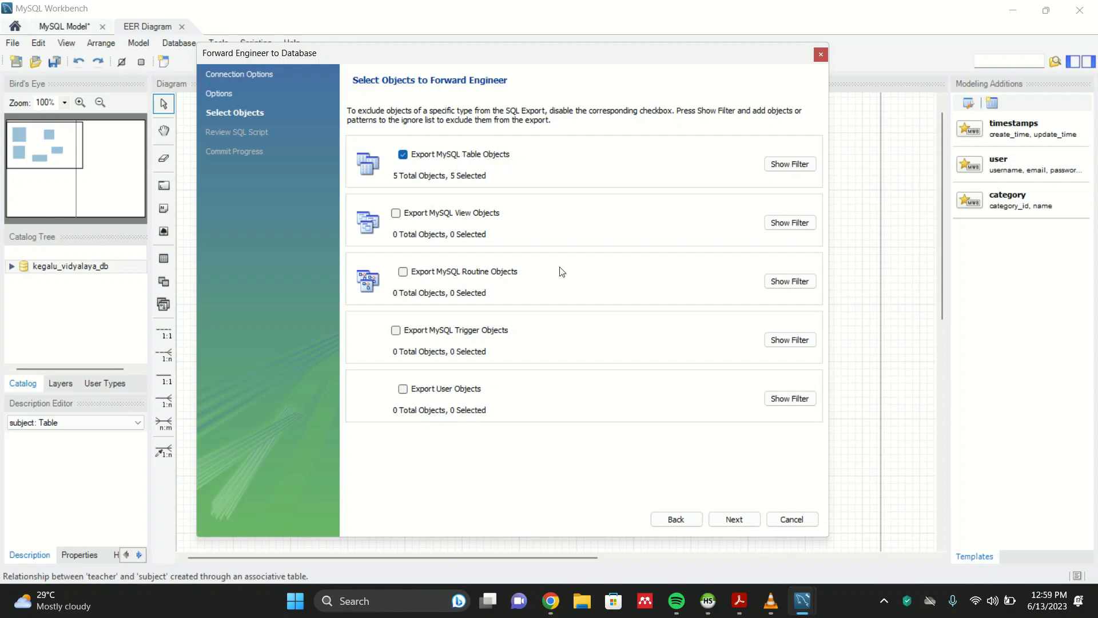
# - Continue through object selection and SQL review to commit the forward engineering, then close the wizard
pyautogui.click(736, 520)
pyautogui.click(735, 519)
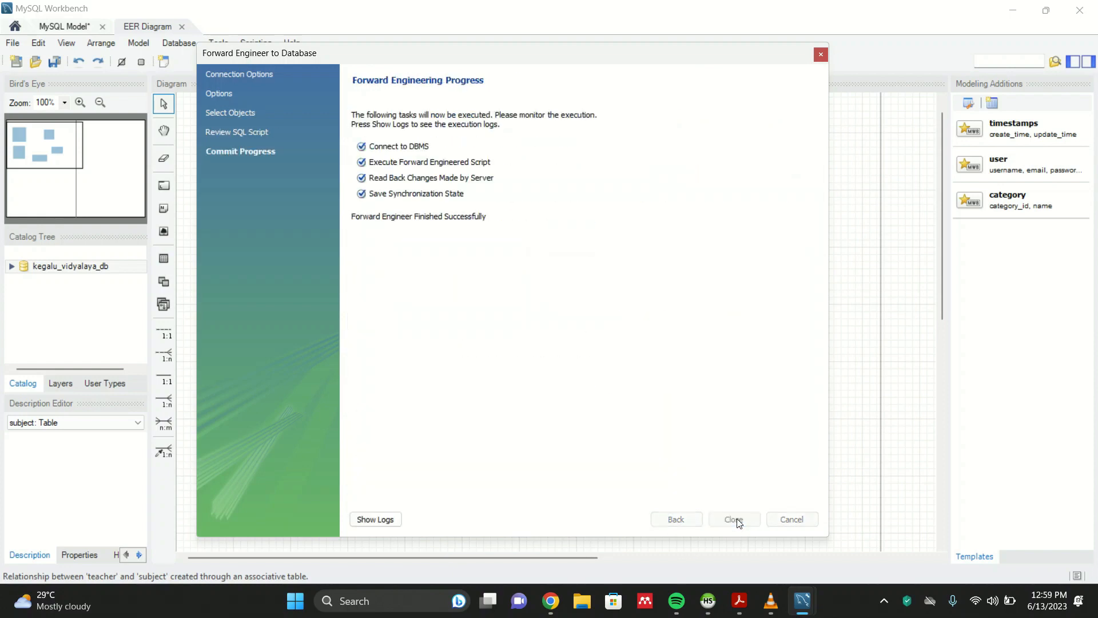
pyautogui.click(733, 520)
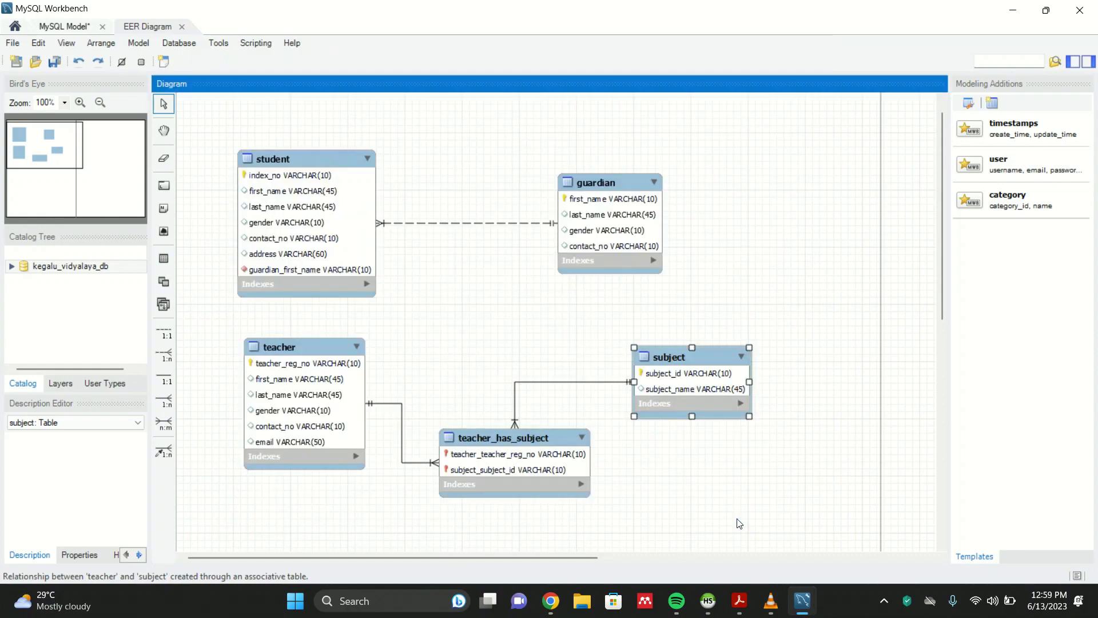
pyautogui.click(726, 273)
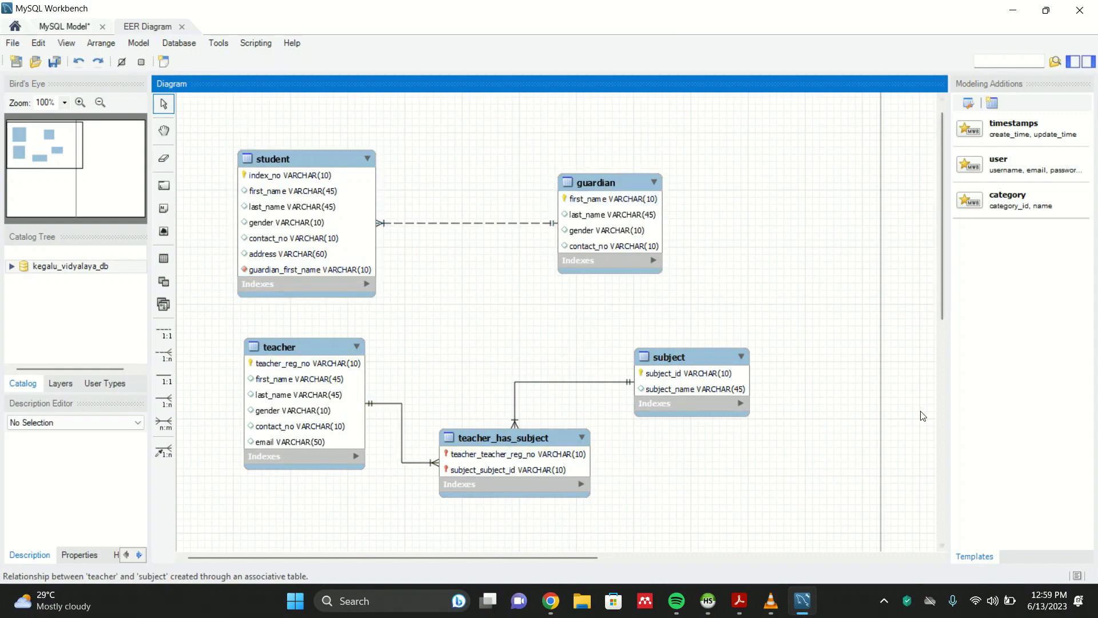
# - Switch to HeidiSQL, refresh the database list and open kegalu_vidyalaya_db to inspect its tables
pyautogui.click(708, 600)
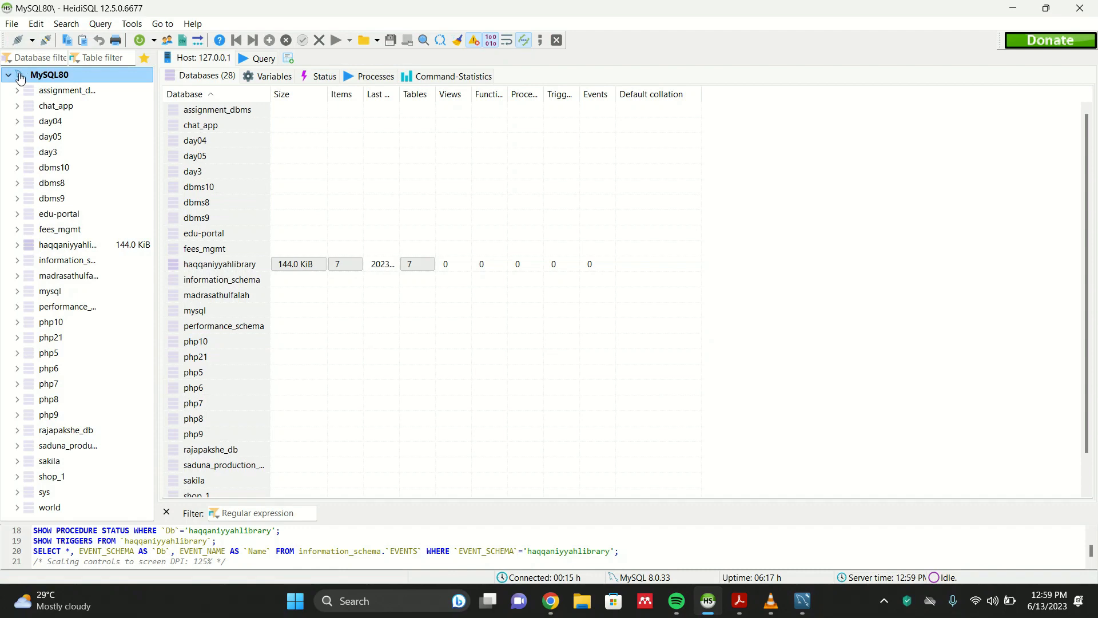
pyautogui.click(139, 41)
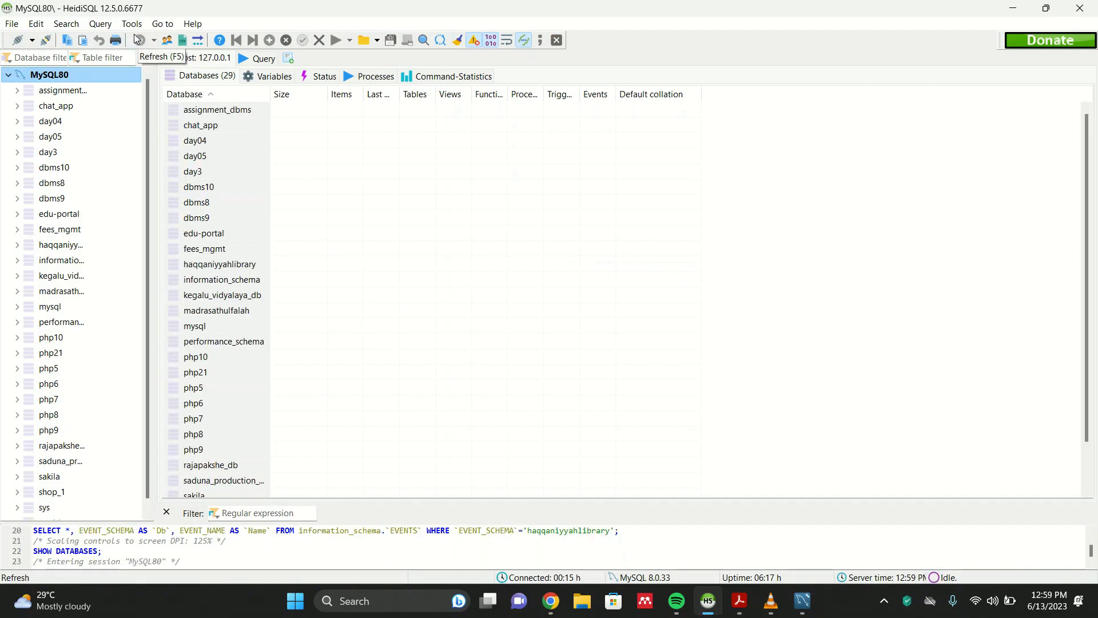
pyautogui.click(74, 283)
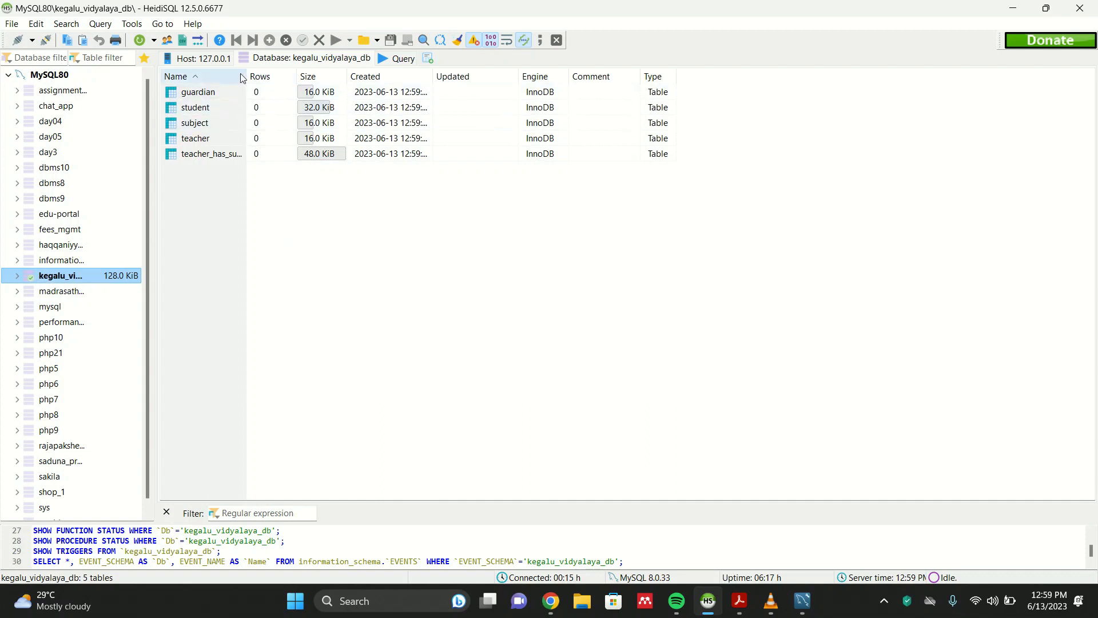
pyautogui.moveTo(247, 73); pyautogui.dragTo(330, 74)
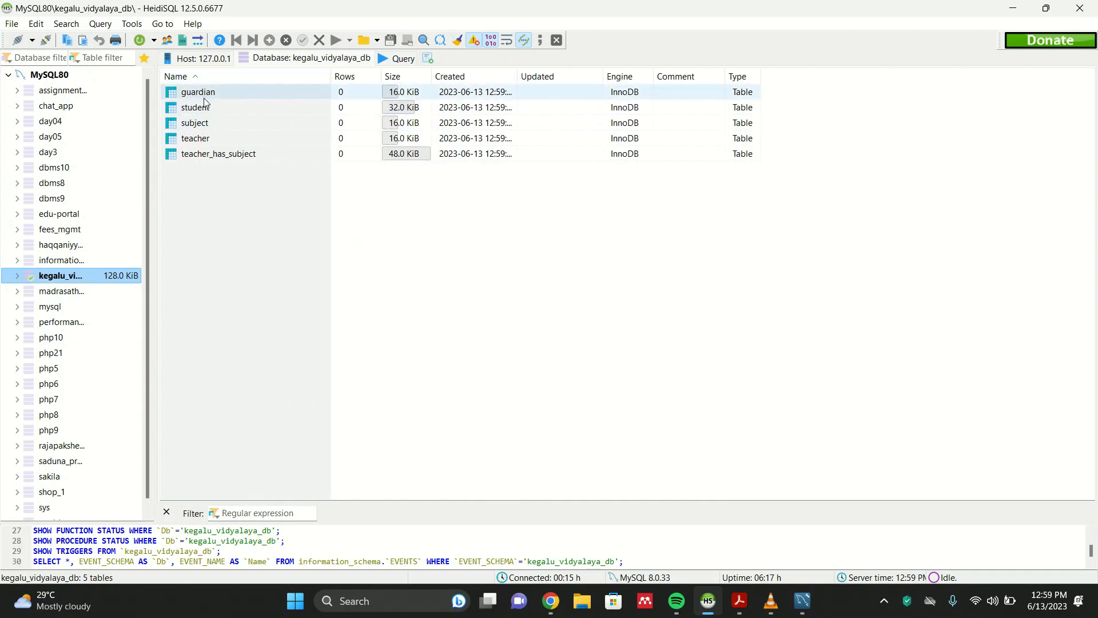